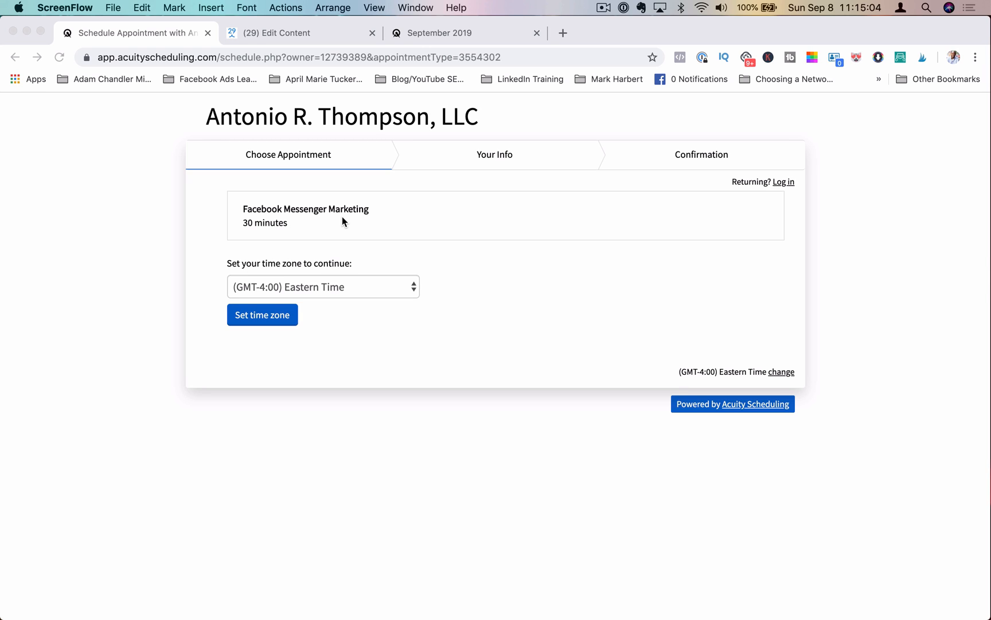
Step: Open the Facebook Messenger Marketing intake form for editing from the scheduling admin's Intake Form Questions
{"action": "left_click", "coordinate": [420, 32]}
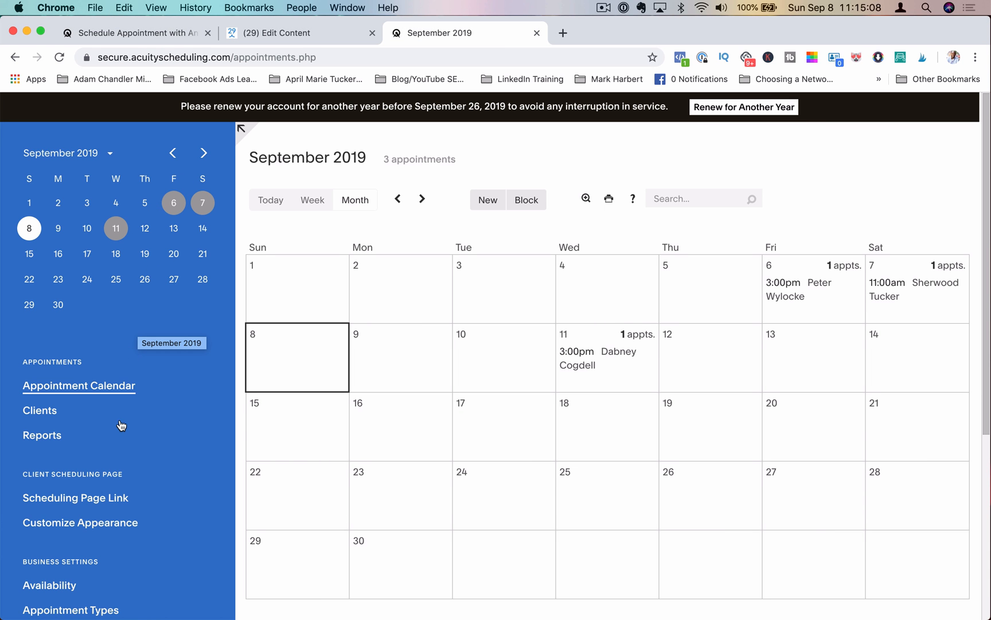
{"action": "scroll", "coordinate": [121, 428], "scroll_direction": "down", "scroll_amount": 5}
{"action": "scroll", "coordinate": [121, 428], "scroll_direction": "down", "scroll_amount": 3}
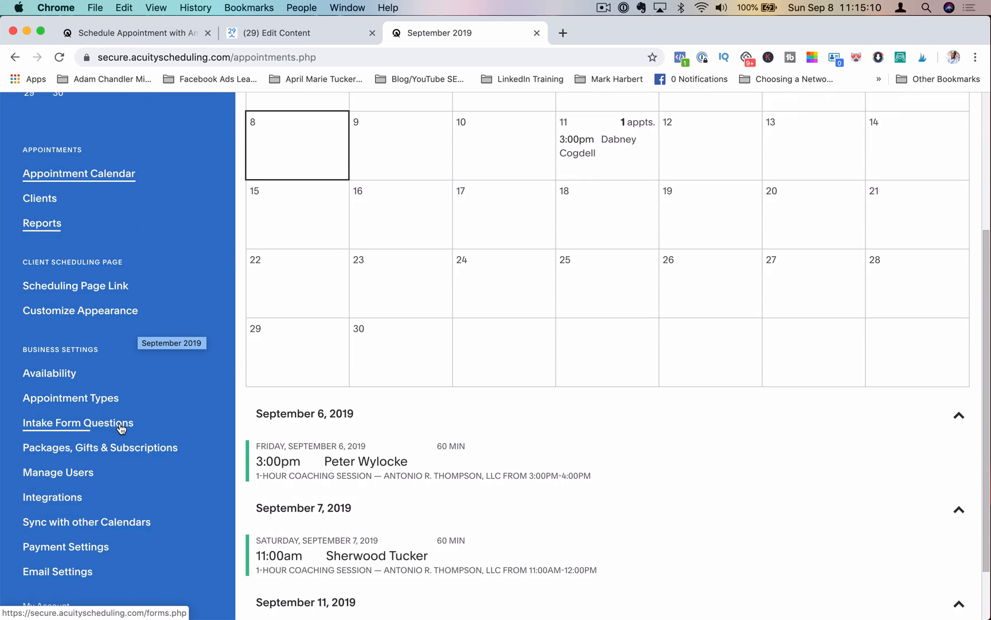
{"action": "scroll", "coordinate": [121, 428], "scroll_direction": "down", "scroll_amount": 3}
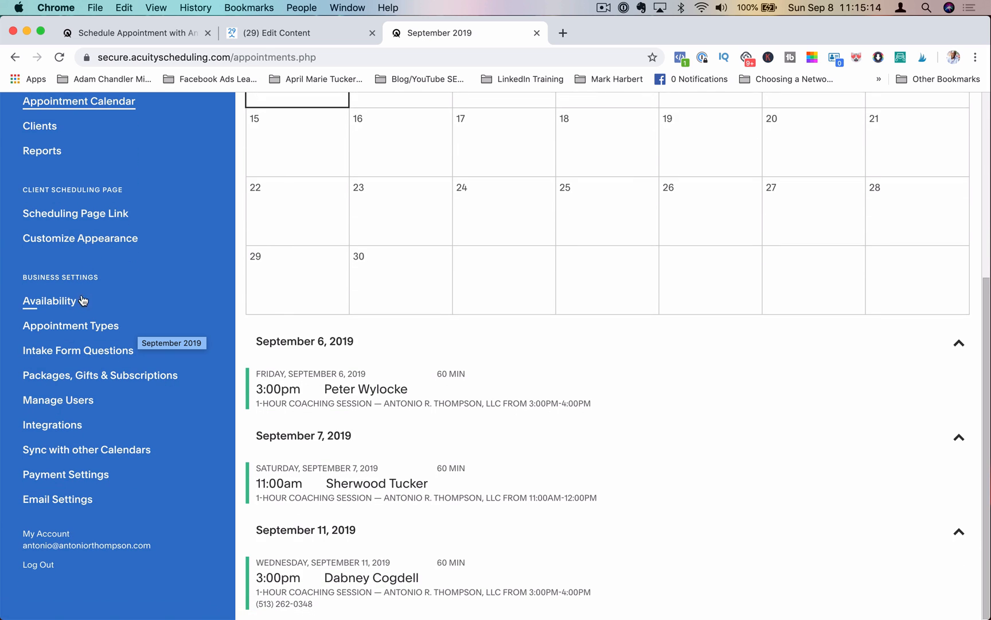
{"action": "left_click", "coordinate": [69, 351]}
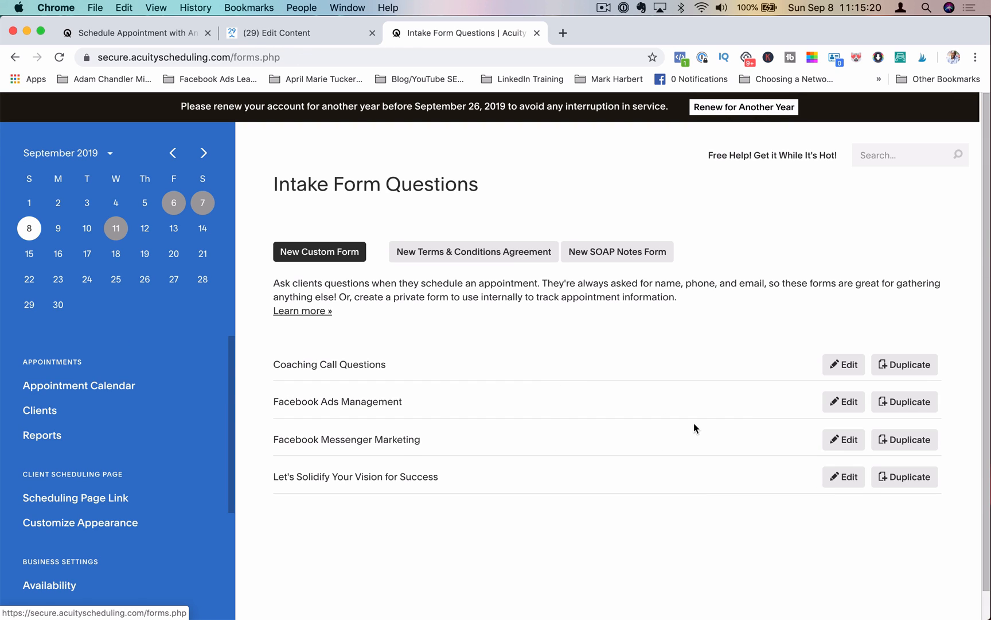
{"action": "left_click", "coordinate": [844, 443]}
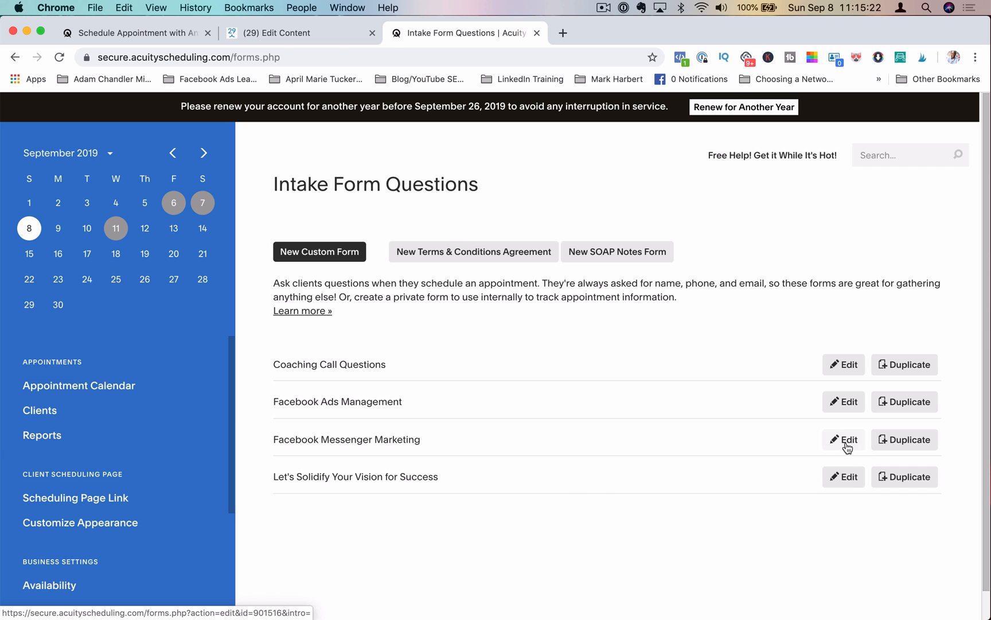
Step: Review the intake form's questions and the appointment types it is shown for
{"action": "scroll", "coordinate": [717, 426], "scroll_direction": "down", "scroll_amount": 5}
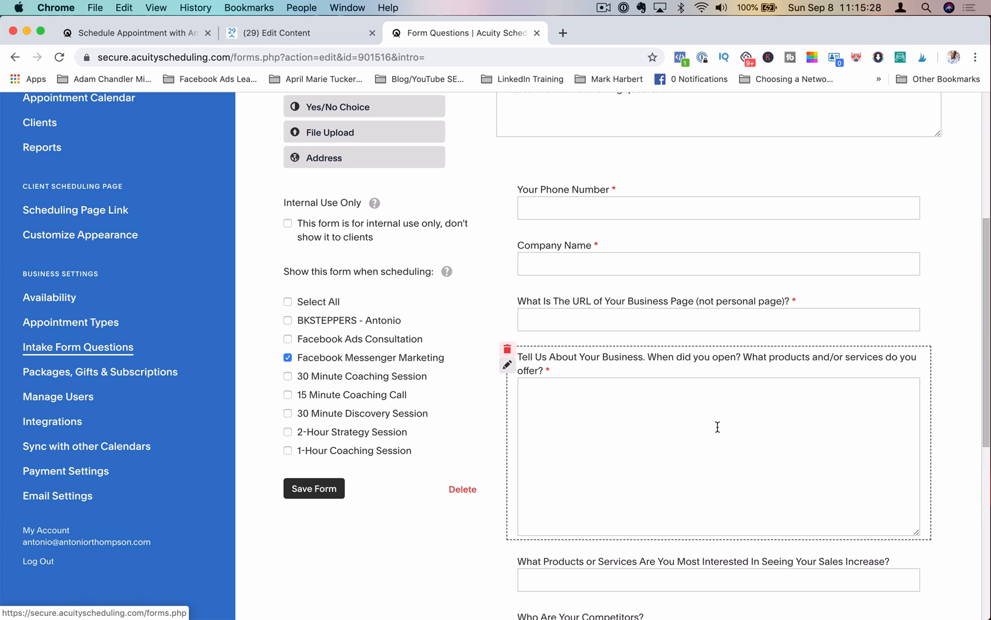
{"action": "scroll", "coordinate": [717, 426], "scroll_direction": "down", "scroll_amount": 5}
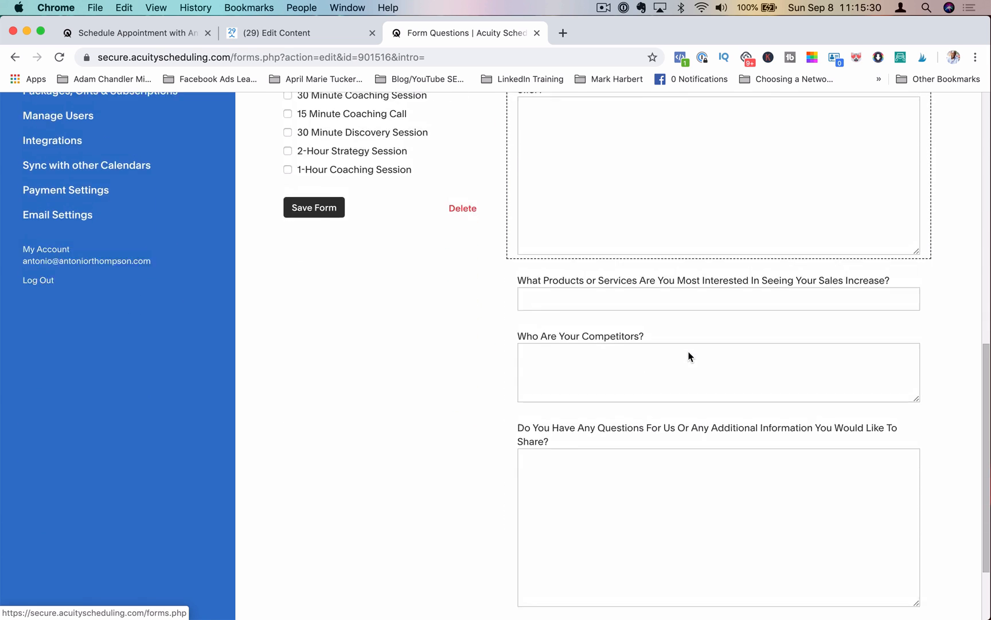
{"action": "scroll", "coordinate": [691, 356], "scroll_direction": "up", "scroll_amount": 3}
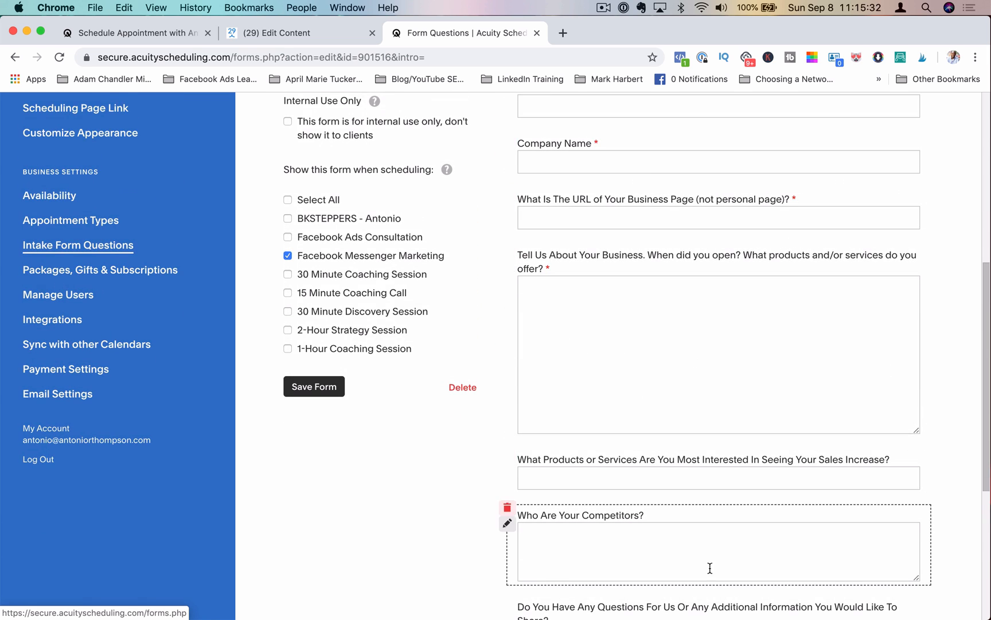
{"action": "scroll", "coordinate": [710, 568], "scroll_direction": "down", "scroll_amount": 5}
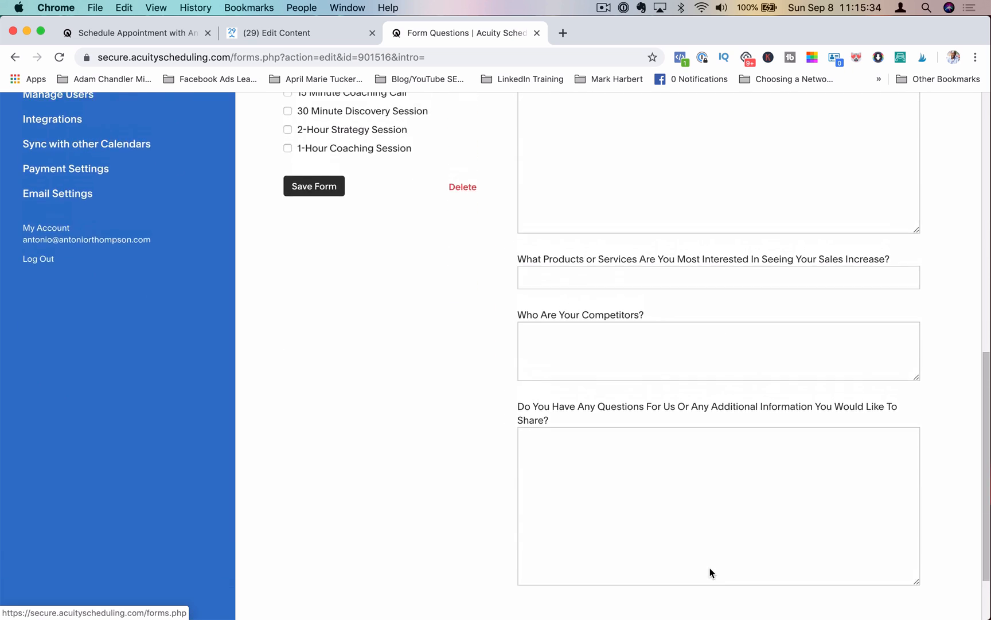
{"action": "scroll", "coordinate": [709, 568], "scroll_direction": "up", "scroll_amount": 3}
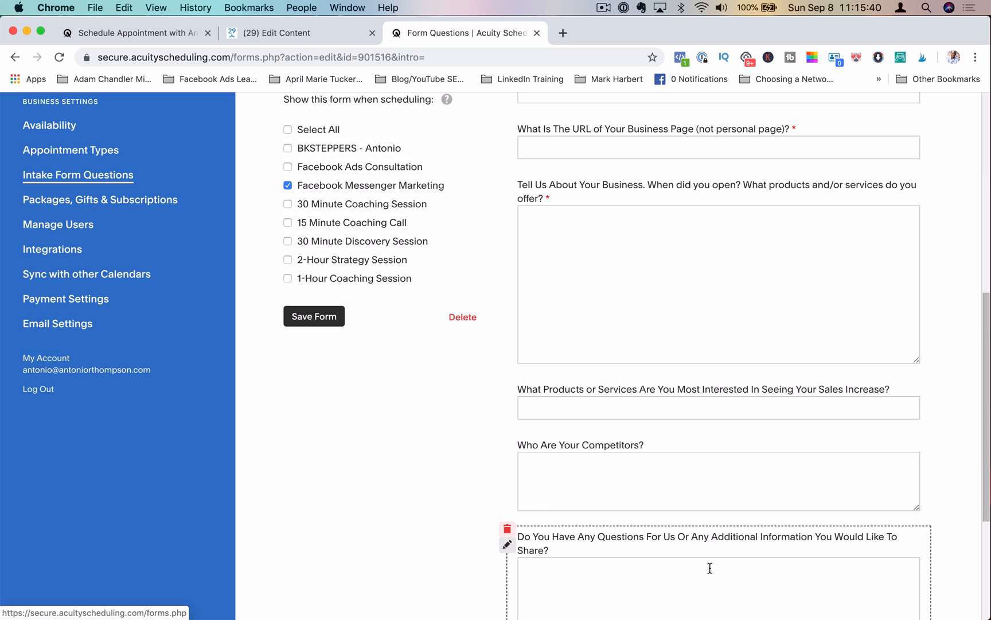
{"action": "scroll", "coordinate": [425, 172], "scroll_direction": "up", "scroll_amount": 7}
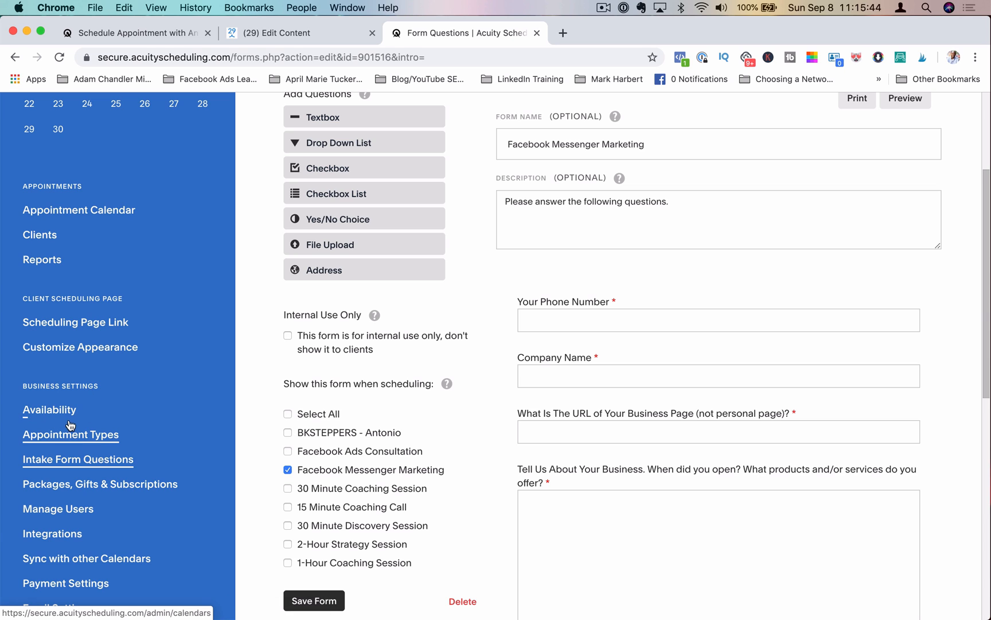
Step: Open the direct scheduling link for the Facebook Messenger Marketing appointment type
{"action": "left_click", "coordinate": [68, 434]}
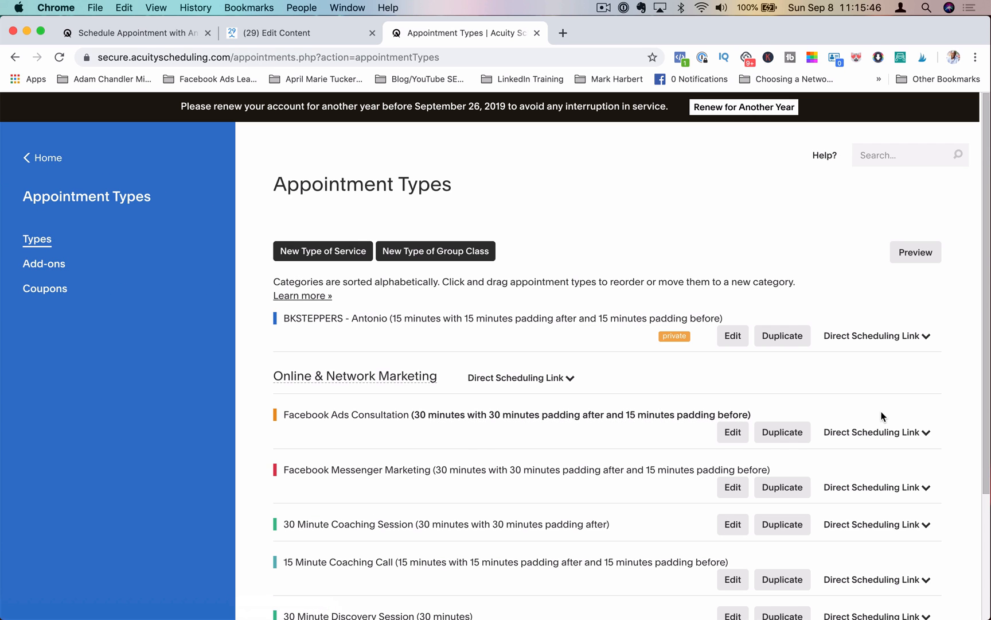
{"action": "left_click", "coordinate": [891, 484]}
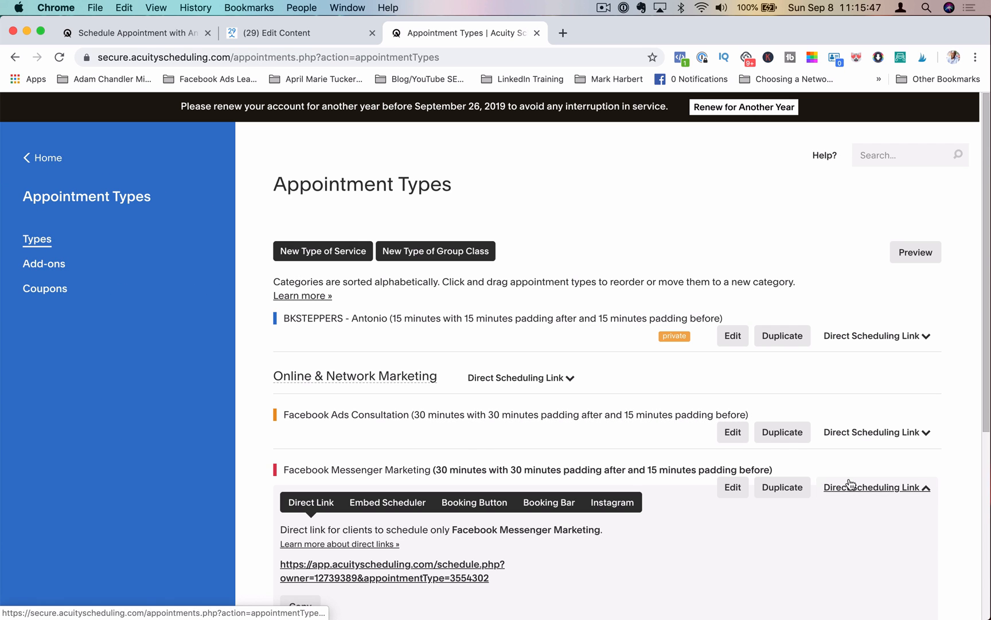
{"action": "left_click", "coordinate": [459, 574]}
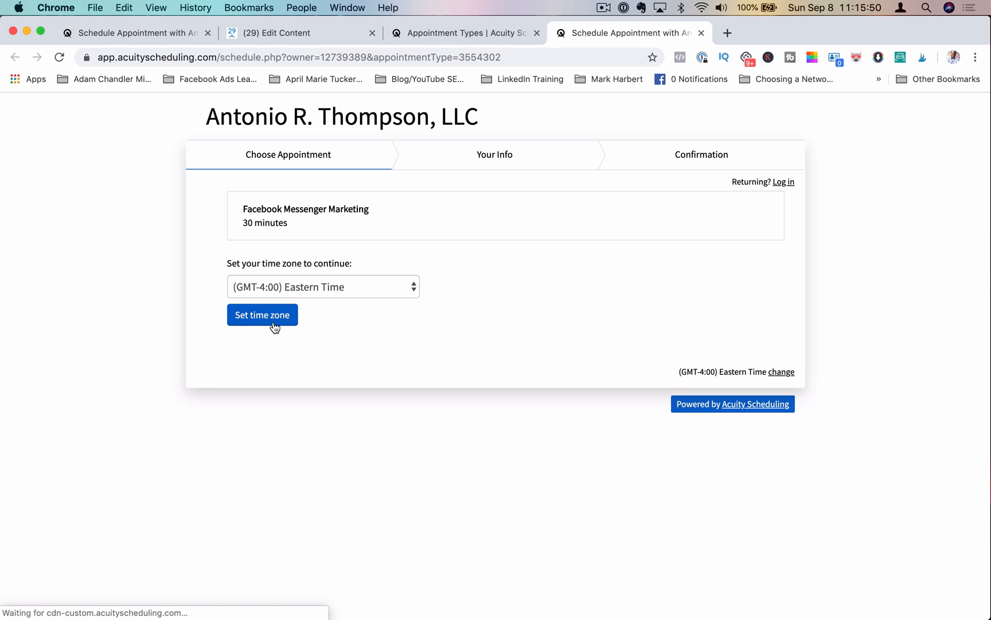
Step: Confirm the Eastern time zone and choose September 18, 2019 at 1:30pm on the booking page
{"action": "left_click", "coordinate": [274, 323]}
{"action": "left_click", "coordinate": [405, 365]}
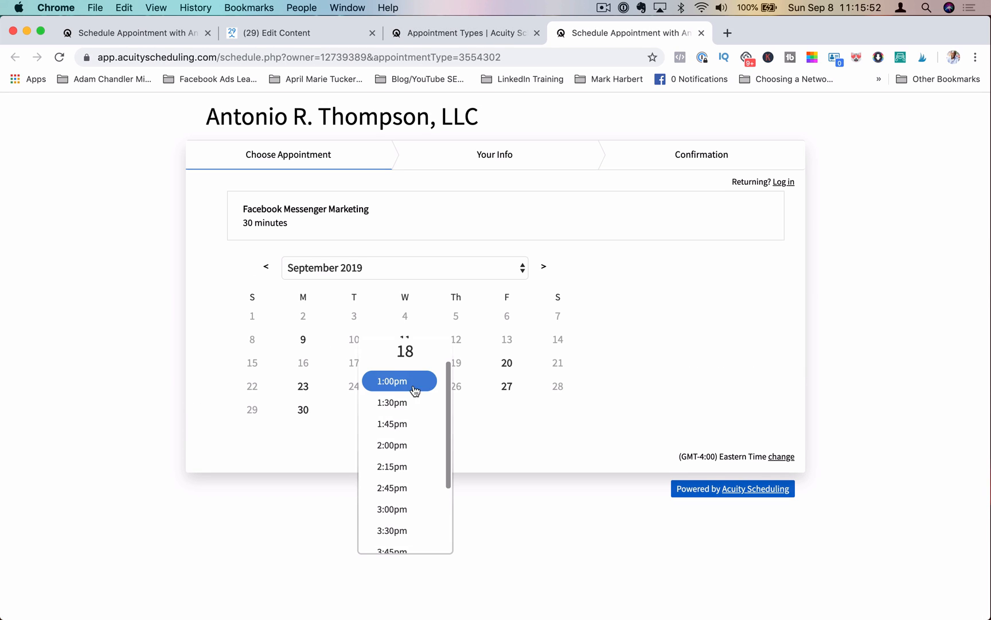
{"action": "left_click", "coordinate": [404, 409]}
{"action": "left_click", "coordinate": [480, 406]}
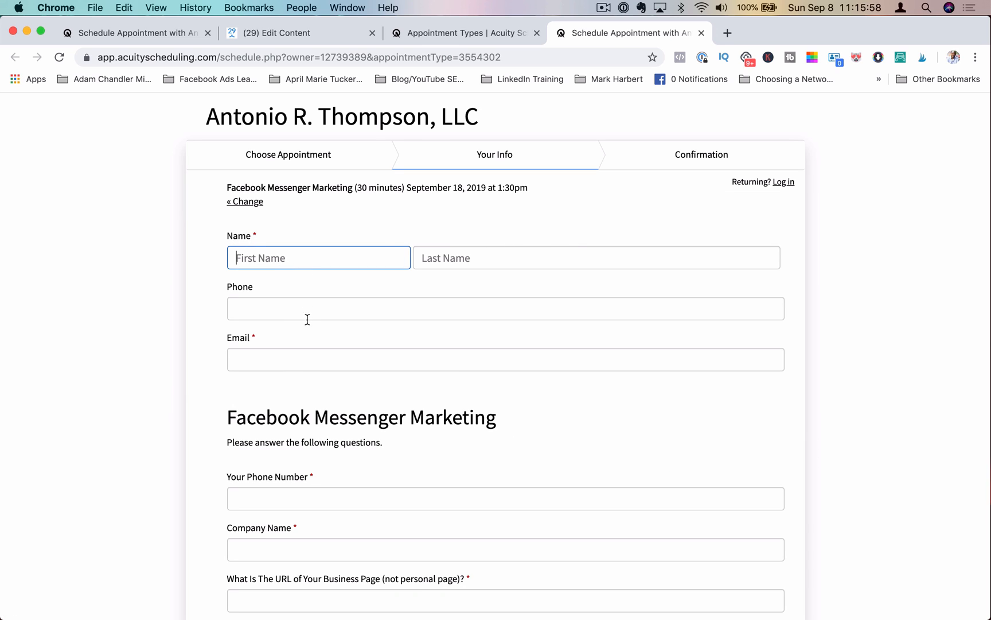
Step: Scroll through the booking page's client info and intake questions
{"action": "scroll", "coordinate": [313, 352], "scroll_direction": "down", "scroll_amount": 3}
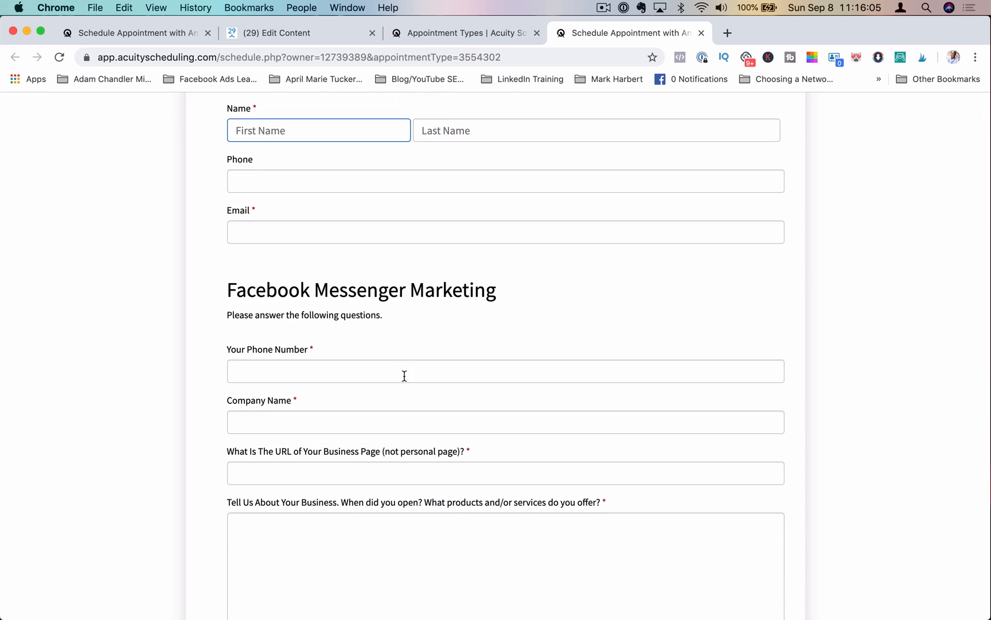
{"action": "scroll", "coordinate": [369, 380], "scroll_direction": "down", "scroll_amount": 4}
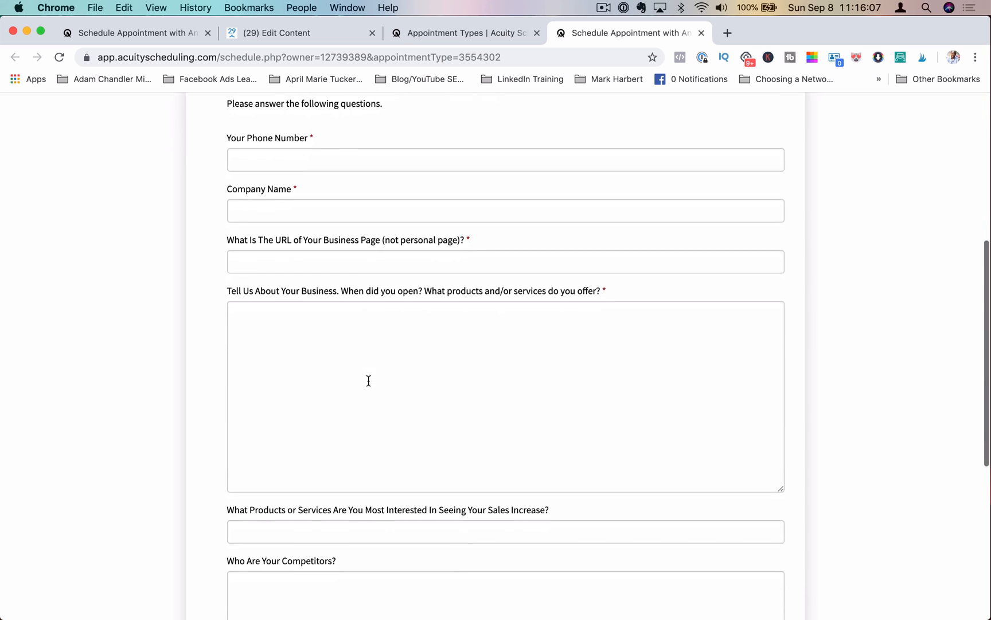
{"action": "scroll", "coordinate": [369, 380], "scroll_direction": "up", "scroll_amount": 6}
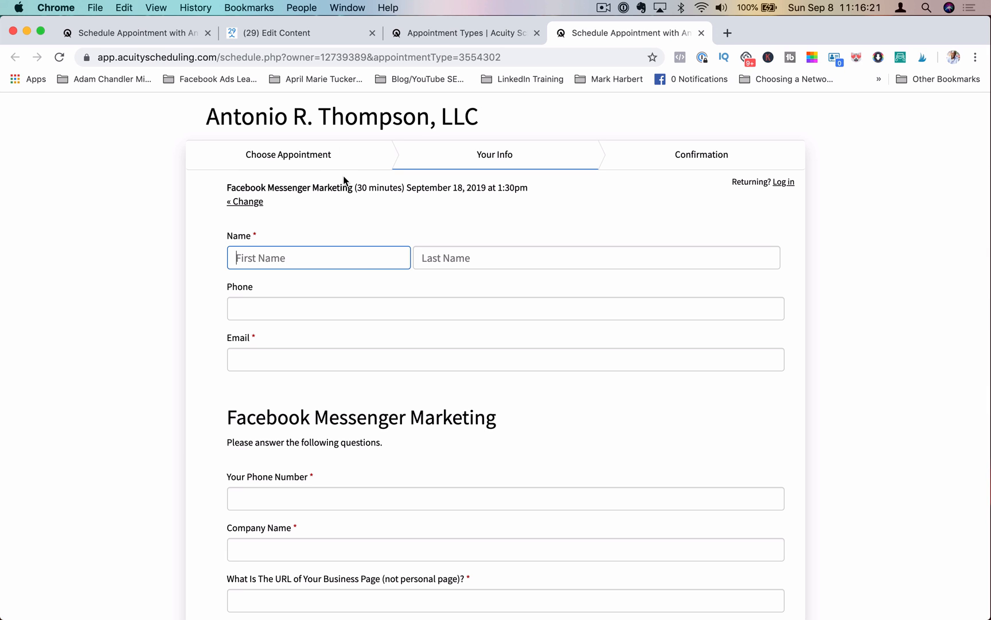
Step: Switch to the ManyChat flow editor and inspect the flow's message steps
{"action": "left_click", "coordinate": [328, 34]}
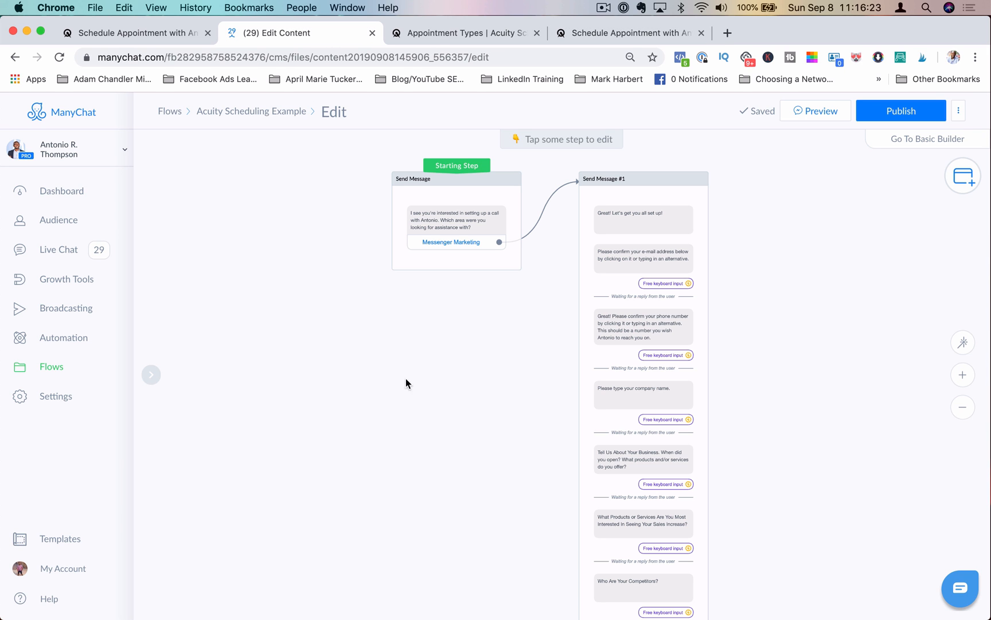
{"action": "left_click", "coordinate": [963, 375]}
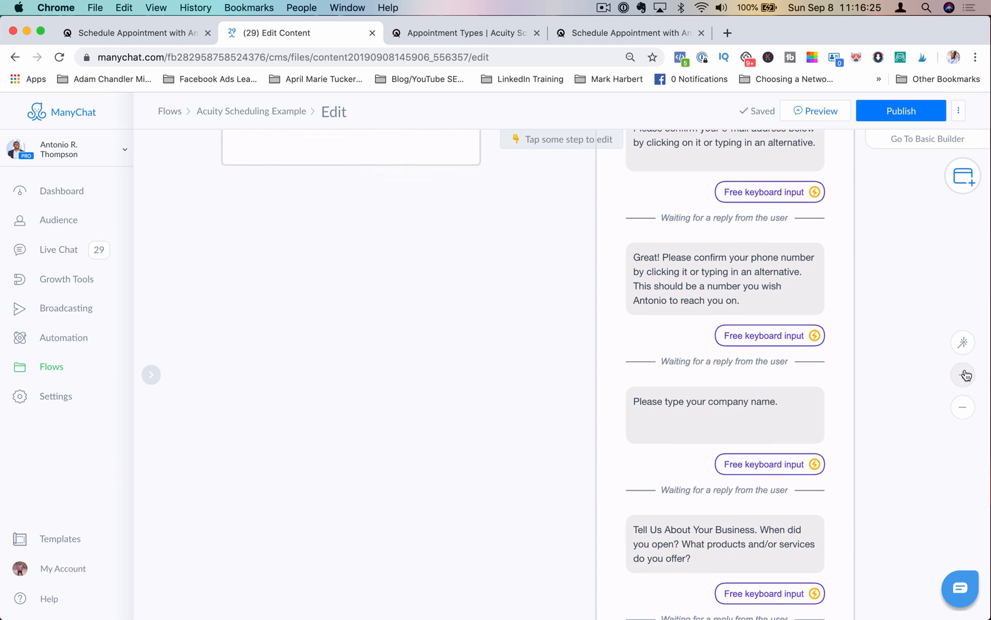
{"action": "left_click_drag", "start_coordinate": [470, 391], "coordinate": [460, 596]}
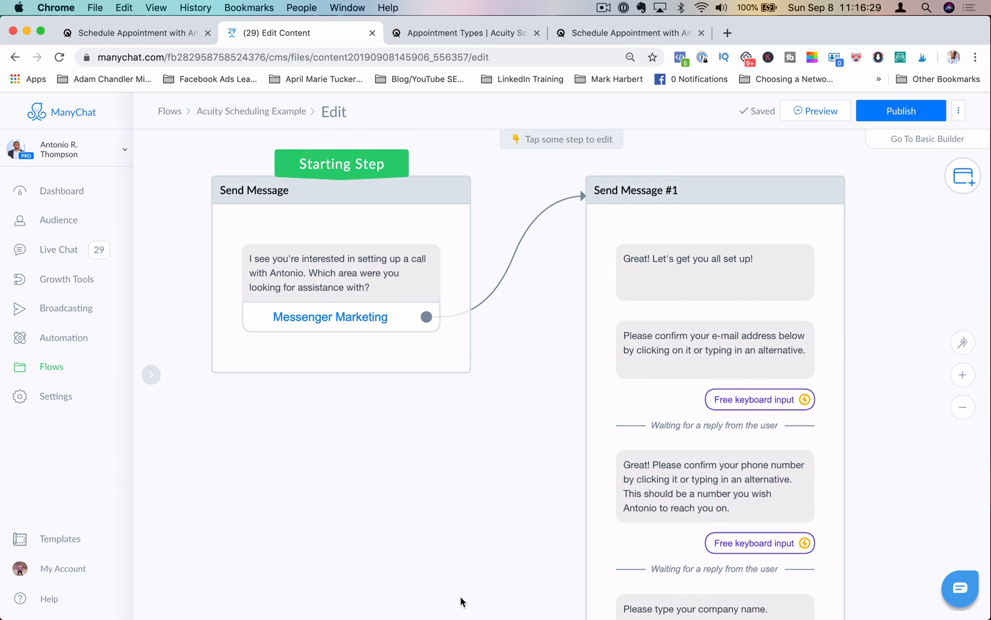
Step: Open the Acuity Scheduling Example flow from the Flows list and inspect it
{"action": "left_click", "coordinate": [55, 372]}
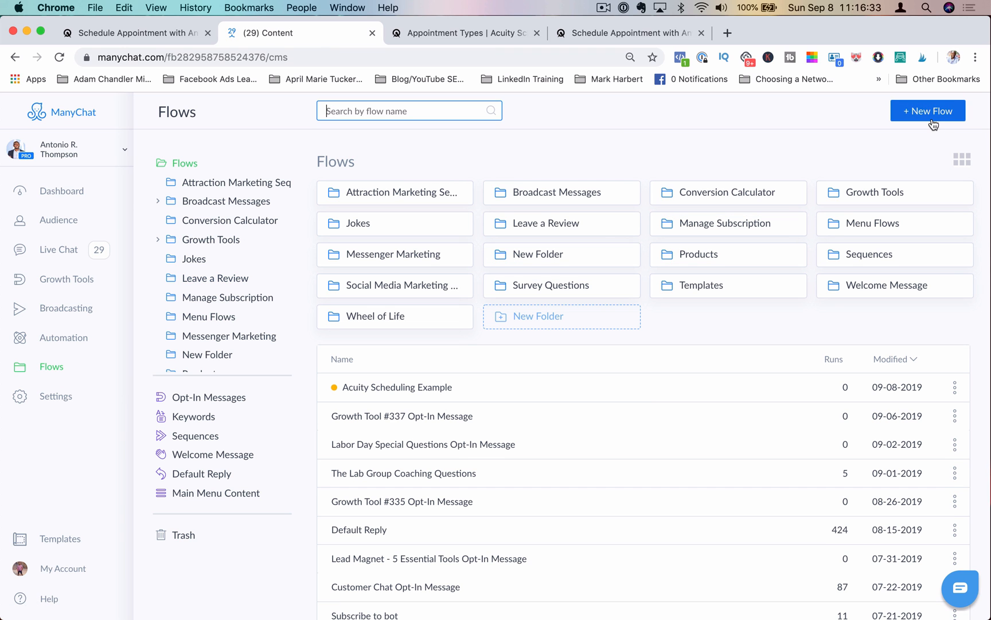
{"action": "left_click", "coordinate": [462, 390]}
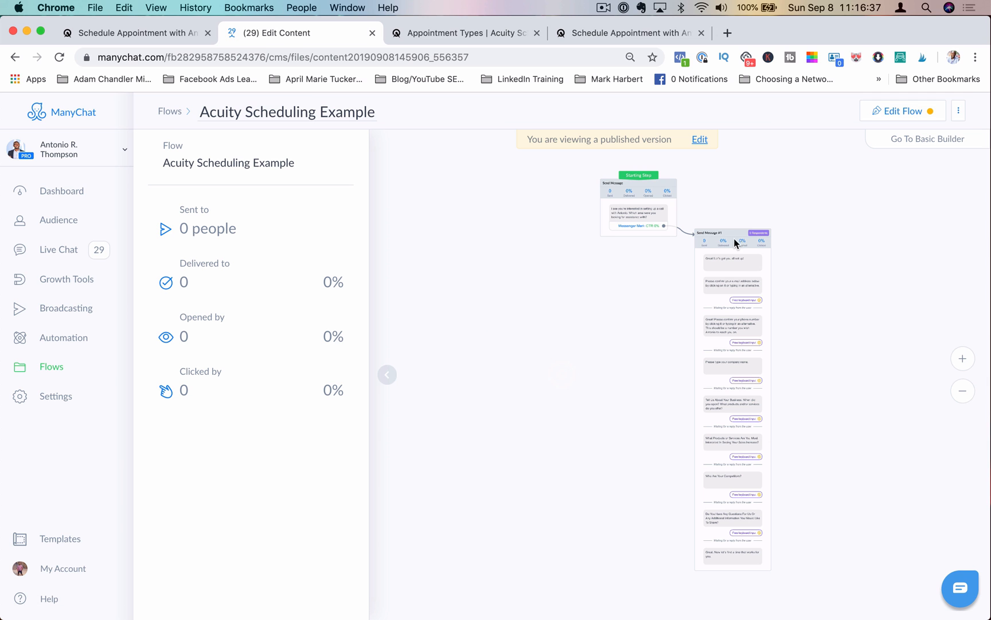
{"action": "left_click", "coordinate": [965, 362]}
{"action": "left_click_drag", "start_coordinate": [732, 323], "coordinate": [448, 617]}
{"action": "left_click", "coordinate": [962, 357]}
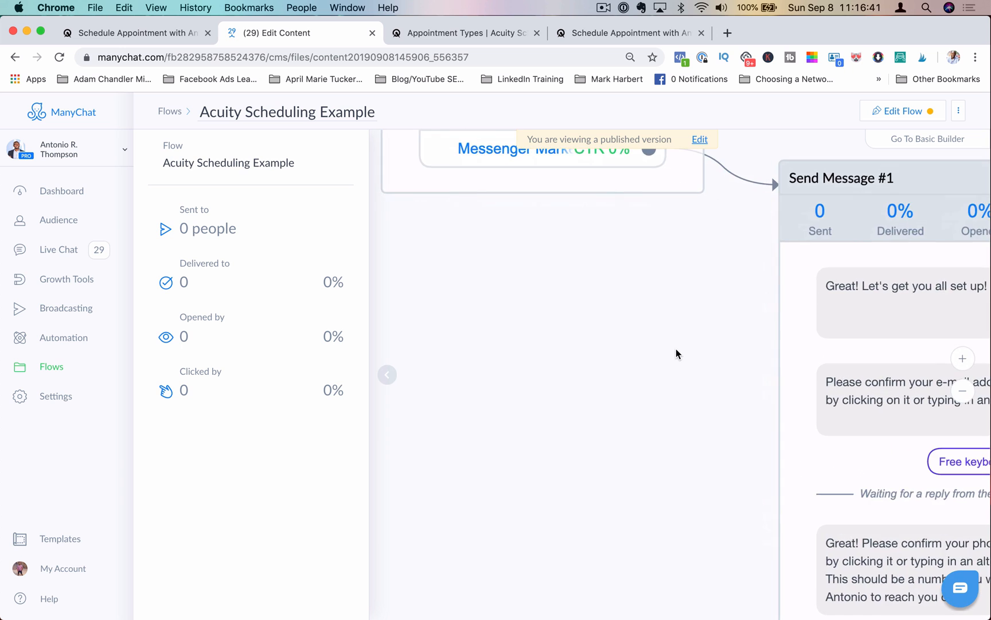
Step: Enter edit mode for the flow and open the starting Send Message step in the sidebar
{"action": "left_click", "coordinate": [895, 111]}
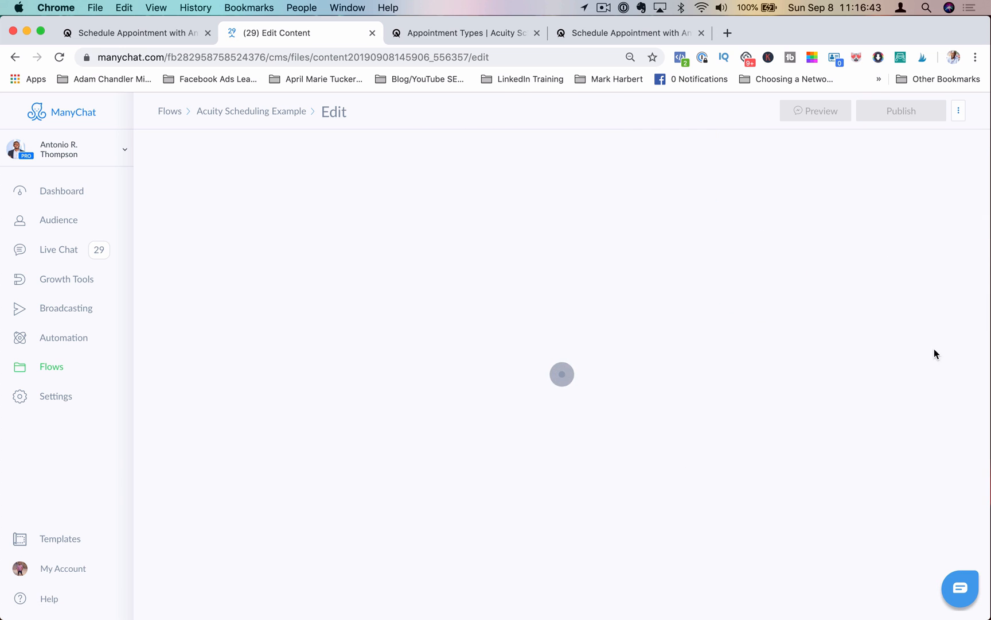
{"action": "left_click", "coordinate": [964, 375]}
{"action": "left_click_drag", "start_coordinate": [493, 369], "coordinate": [479, 556]}
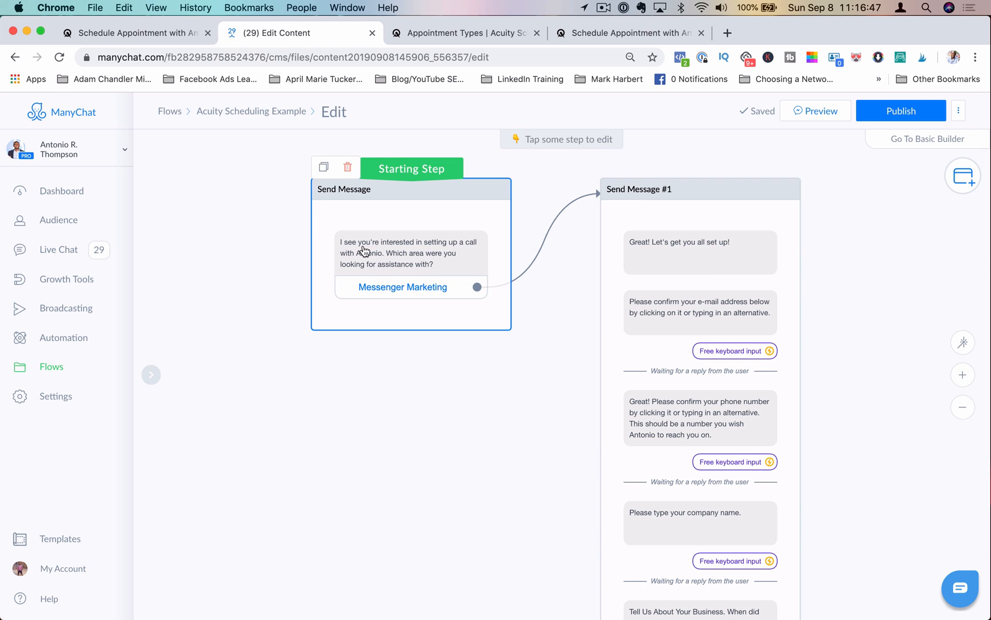
{"action": "left_click", "coordinate": [458, 263]}
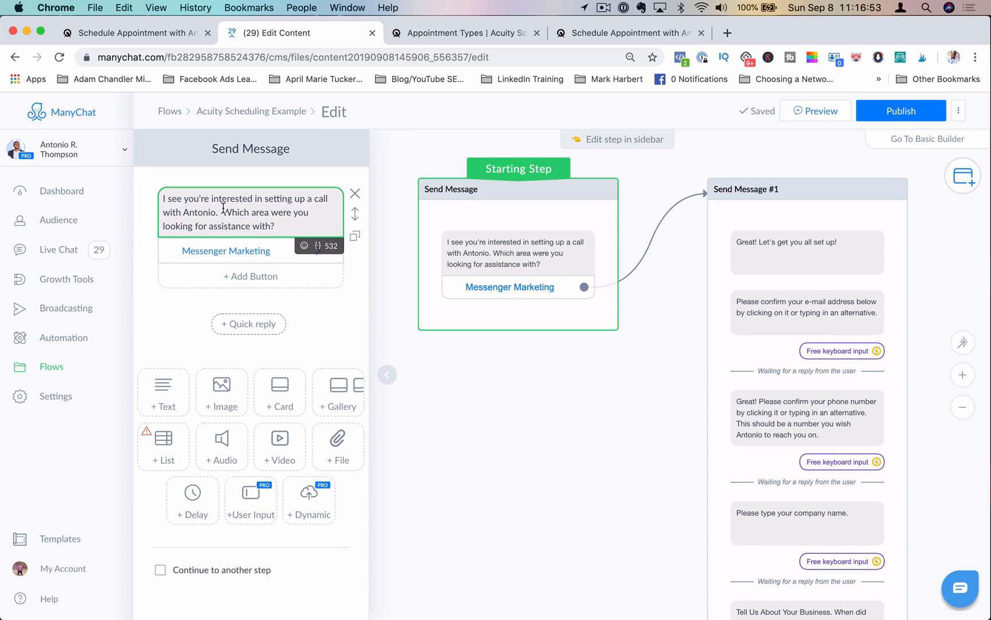
{"action": "left_click_drag", "start_coordinate": [224, 208], "coordinate": [287, 212]}
Step: Add a button titled Facebook Ads to the starting message
{"action": "left_click", "coordinate": [247, 276]}
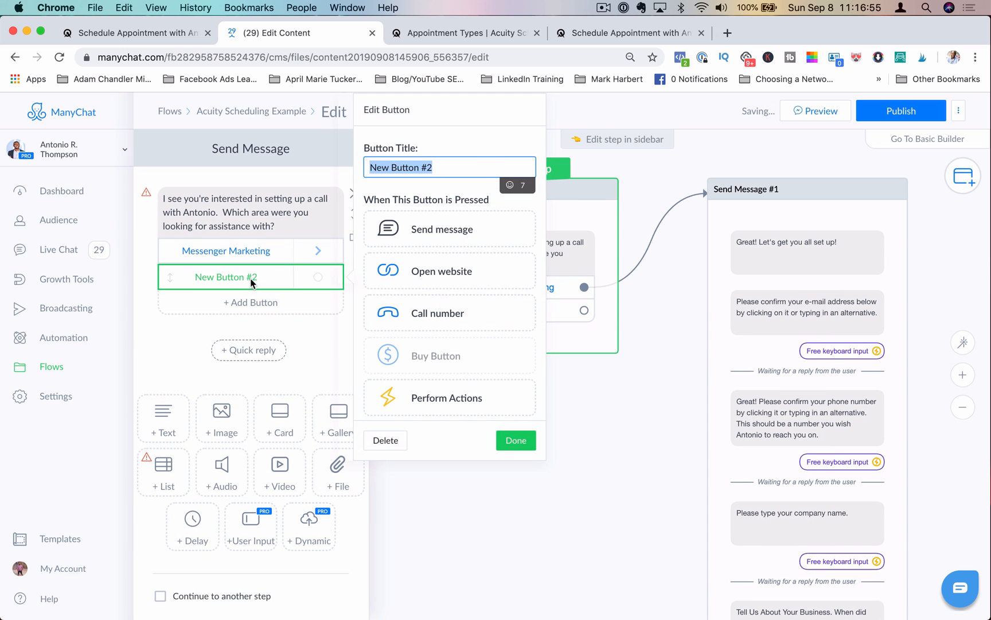
{"action": "left_click", "coordinate": [486, 164]}
{"action": "type", "text": "ac"}
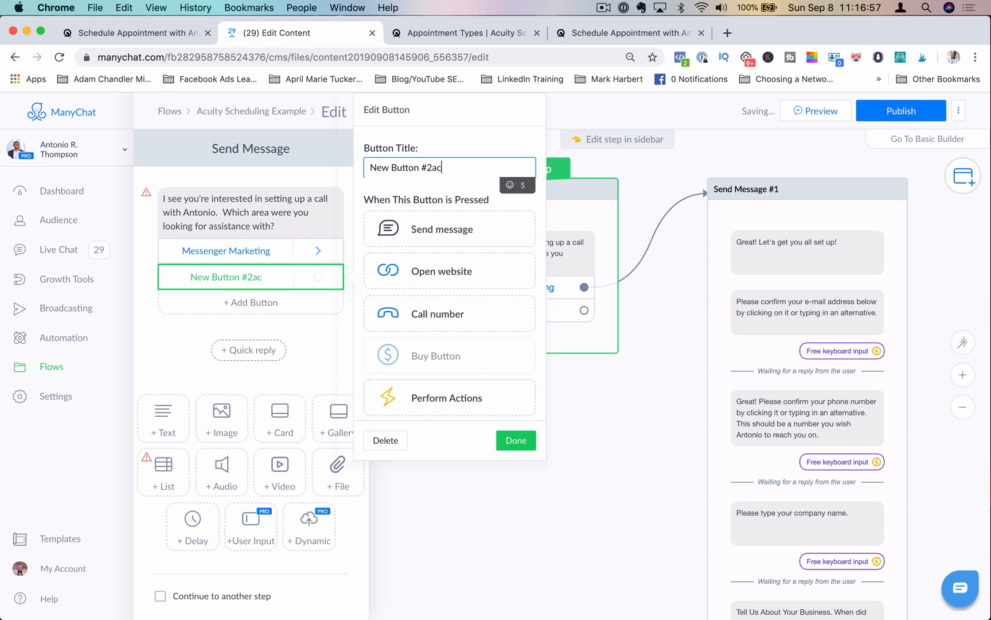
{"action": "key", "text": "BackSpace"}
{"action": "key", "text": "BackSpace"}
{"action": "key", "text": "BackSpace"}
{"action": "key", "text": "BackSpace"}
{"action": "key", "text": "BackSpace"}
{"action": "key", "text": "BackSpace"}
{"action": "key", "text": "BackSpace"}
{"action": "key", "text": "BackSpace"}
{"action": "key", "text": "BackSpace"}
{"action": "key", "text": "BackSpace"}
{"action": "key", "text": "BackSpace"}
{"action": "key", "text": "BackSpace"}
{"action": "key", "text": "BackSpace"}
{"action": "key", "text": "BackSpace"}
{"action": "key", "text": "BackSpace"}
{"action": "type", "text": "Fa"}
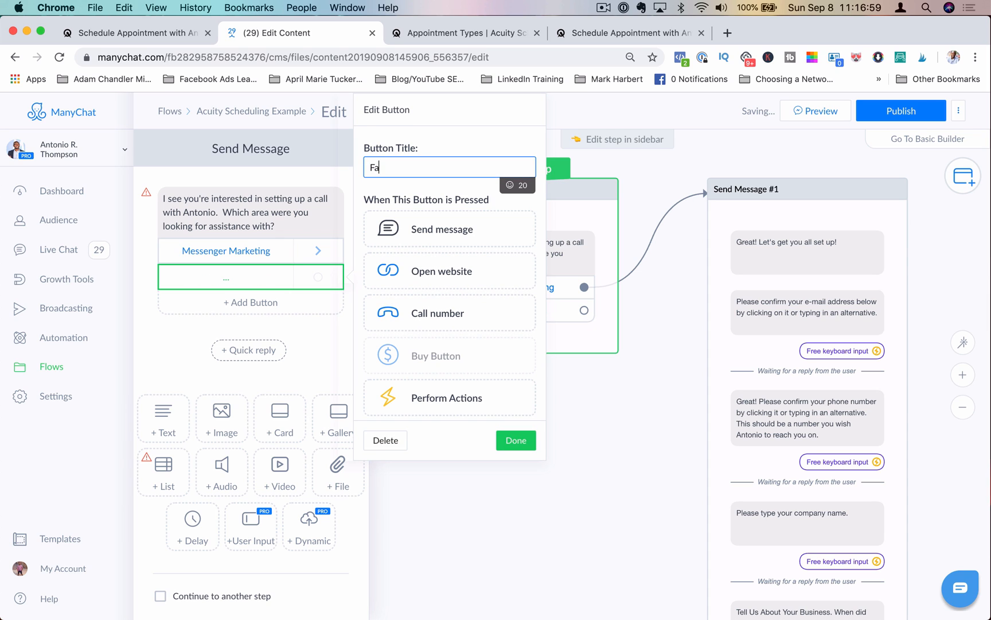
{"action": "type", "text": "cebook Ads"}
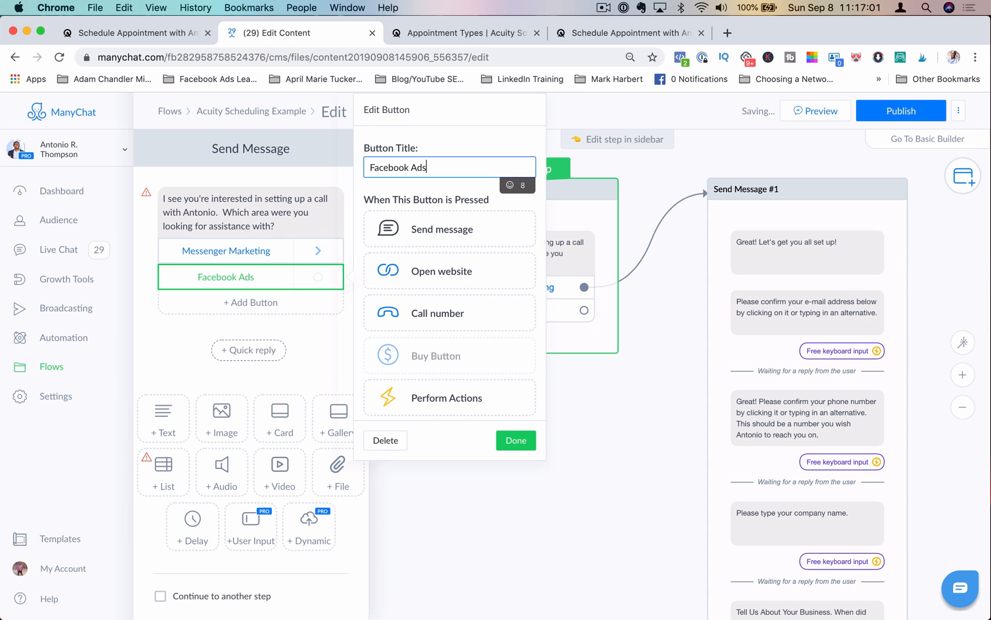
{"action": "left_click", "coordinate": [516, 440]}
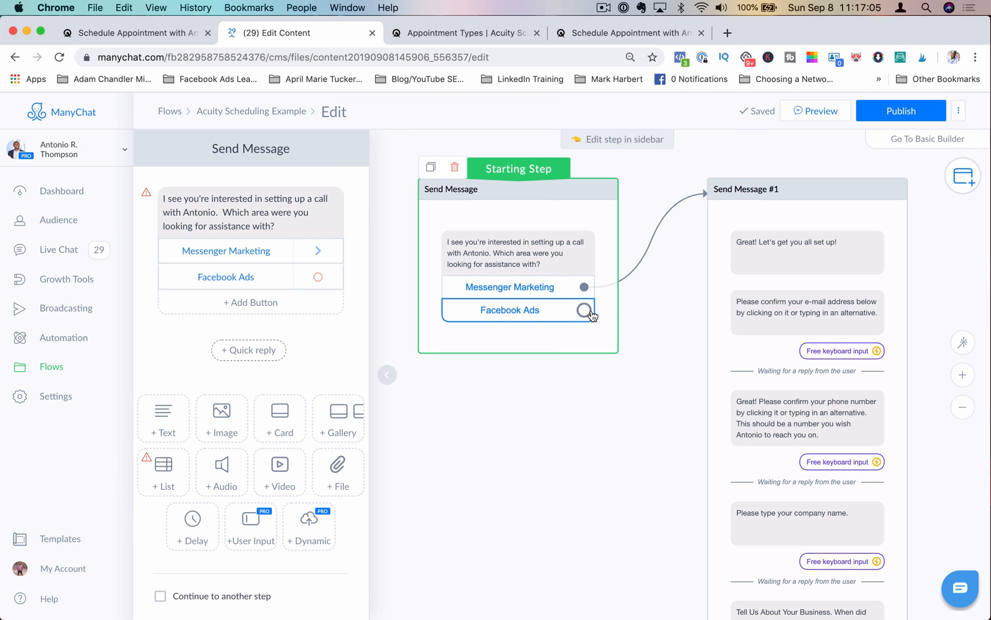
Step: Connect the Facebook Ads button to the Send Message #1 step
{"action": "left_click_drag", "start_coordinate": [584, 310], "coordinate": [721, 355]}
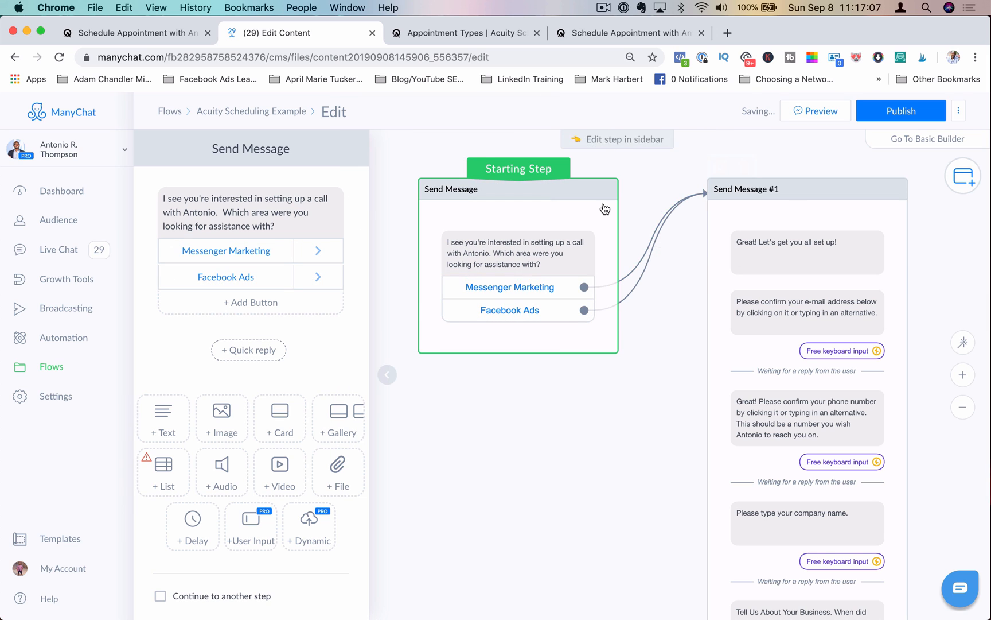
{"action": "left_click_drag", "start_coordinate": [603, 206], "coordinate": [584, 195]}
{"action": "left_click_drag", "start_coordinate": [765, 205], "coordinate": [770, 205]}
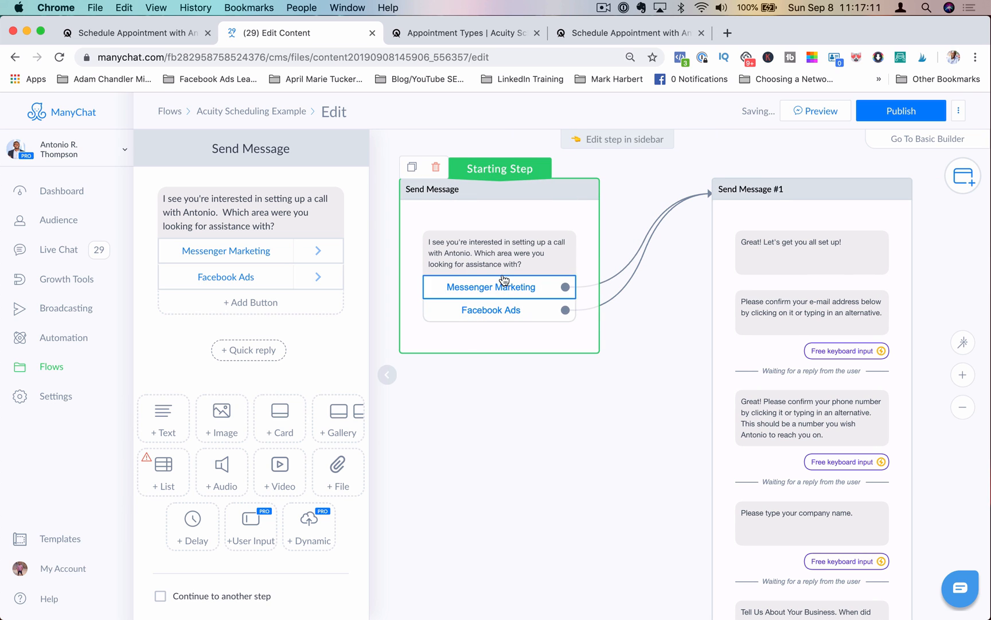
Step: Open the Send Message #1 step in the sidebar and review its sequence of client questions
{"action": "left_click", "coordinate": [810, 262]}
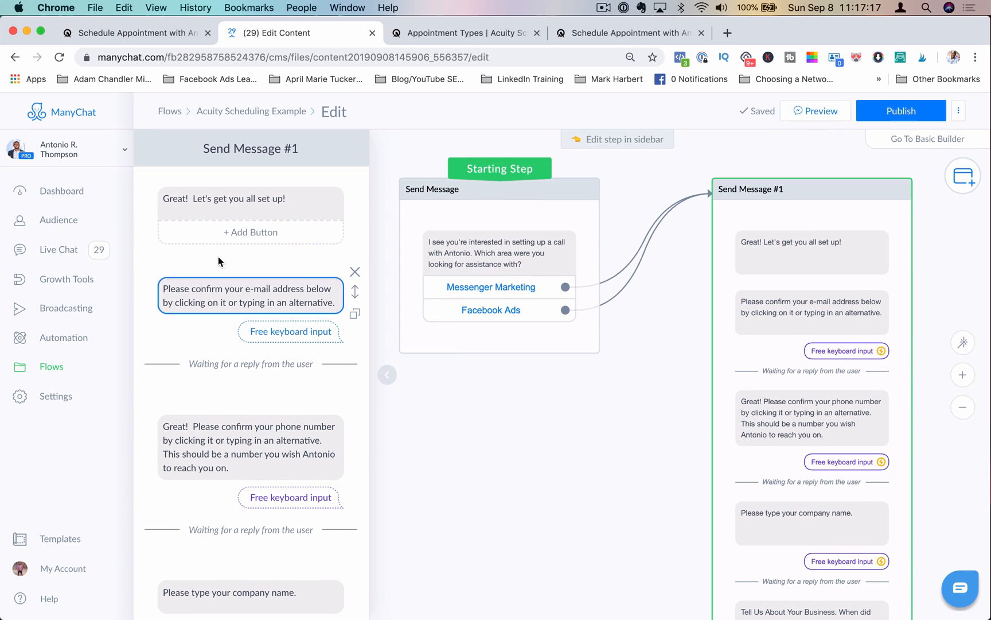
{"action": "left_click", "coordinate": [256, 202]}
{"action": "left_click", "coordinate": [315, 290]}
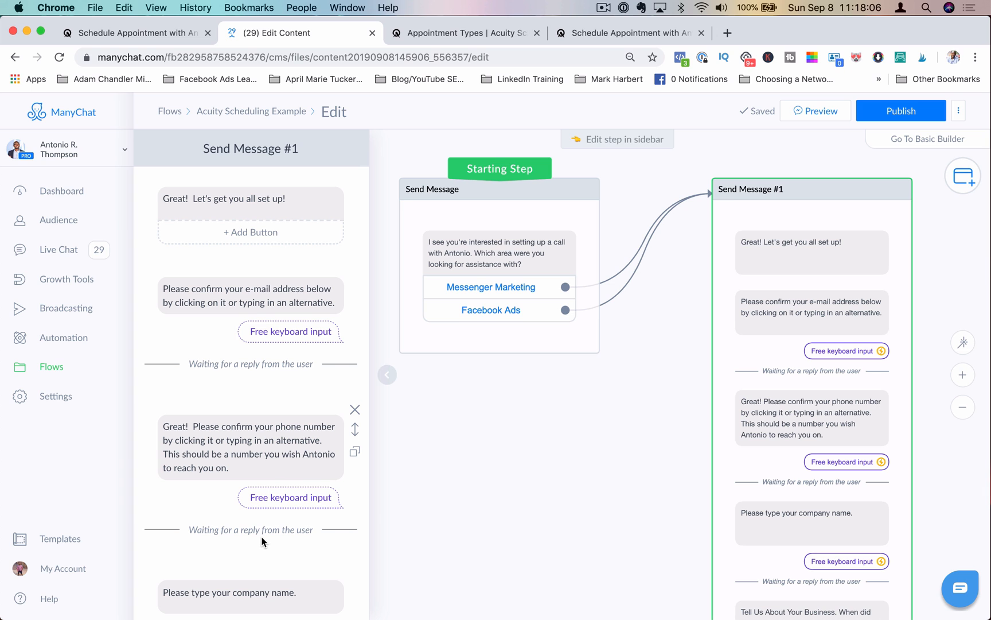
{"action": "scroll", "coordinate": [248, 484], "scroll_direction": "down", "scroll_amount": 10}
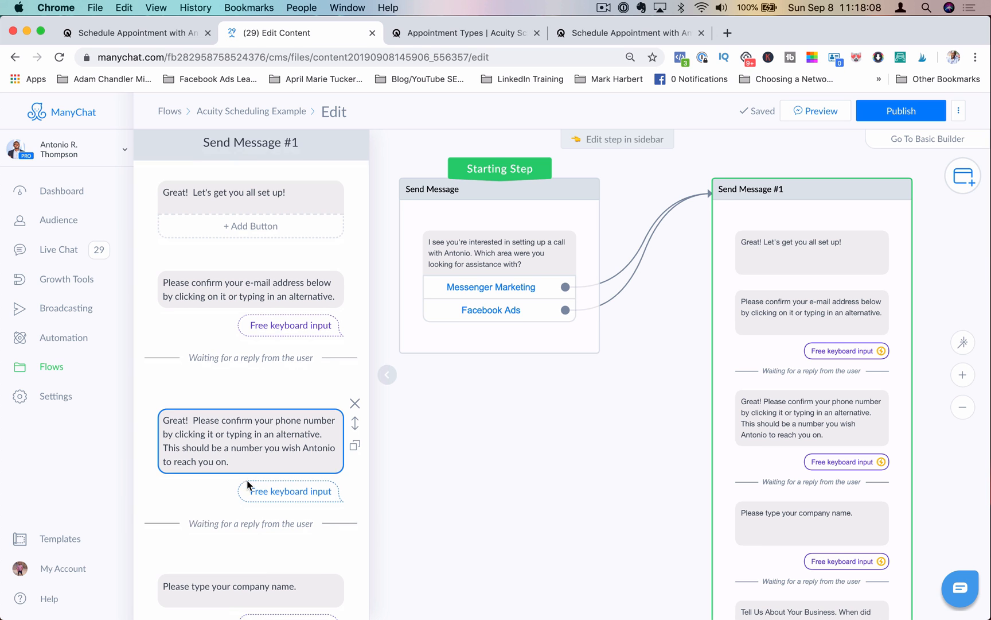
{"action": "scroll", "coordinate": [247, 485], "scroll_direction": "down", "scroll_amount": 6}
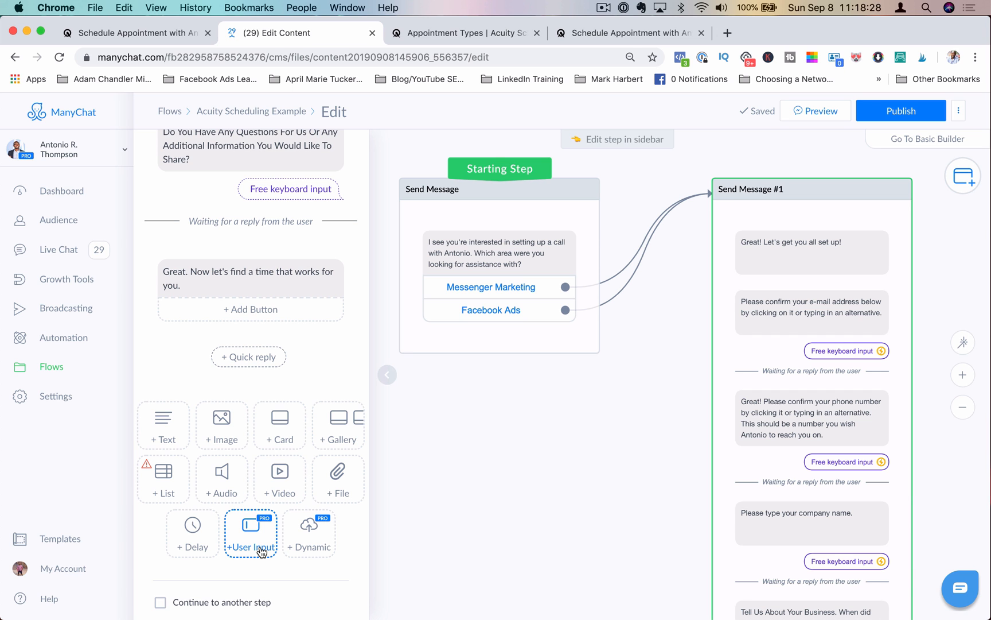
{"action": "scroll", "coordinate": [277, 436], "scroll_direction": "up", "scroll_amount": 10}
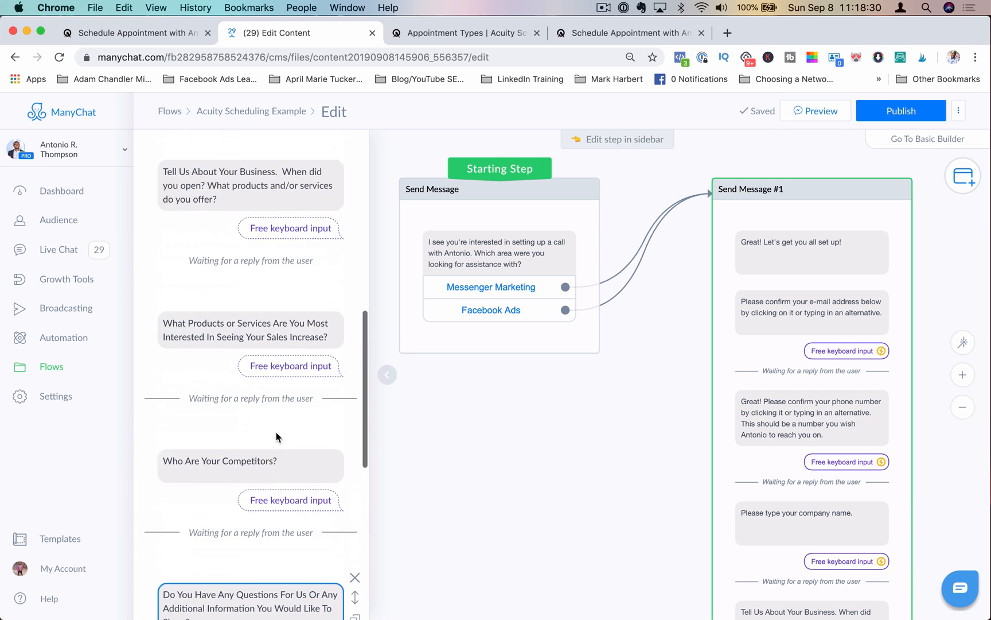
{"action": "scroll", "coordinate": [276, 432], "scroll_direction": "up", "scroll_amount": 10}
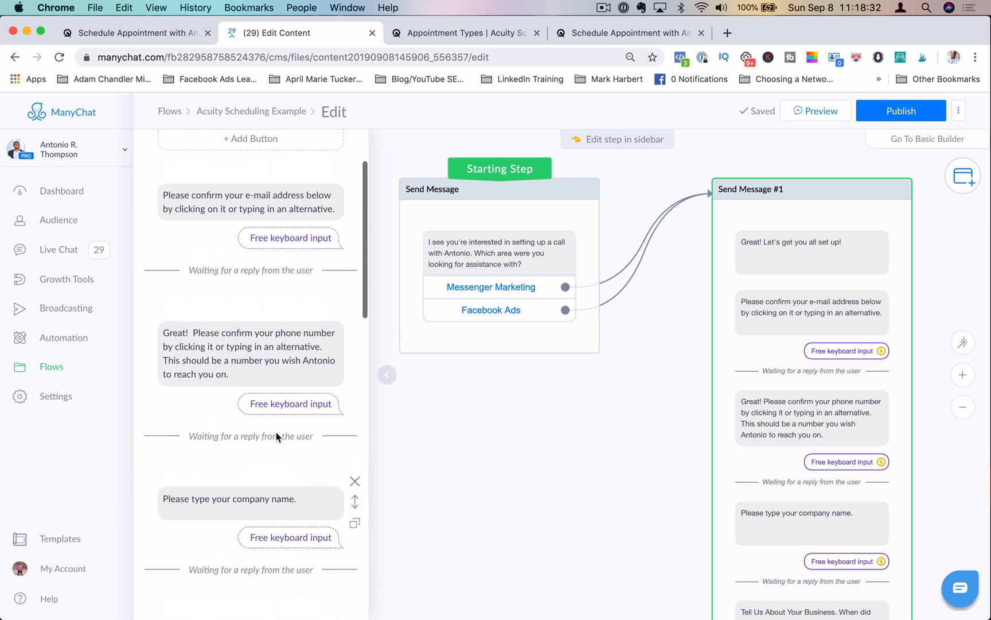
{"action": "scroll", "coordinate": [277, 432], "scroll_direction": "down", "scroll_amount": 4}
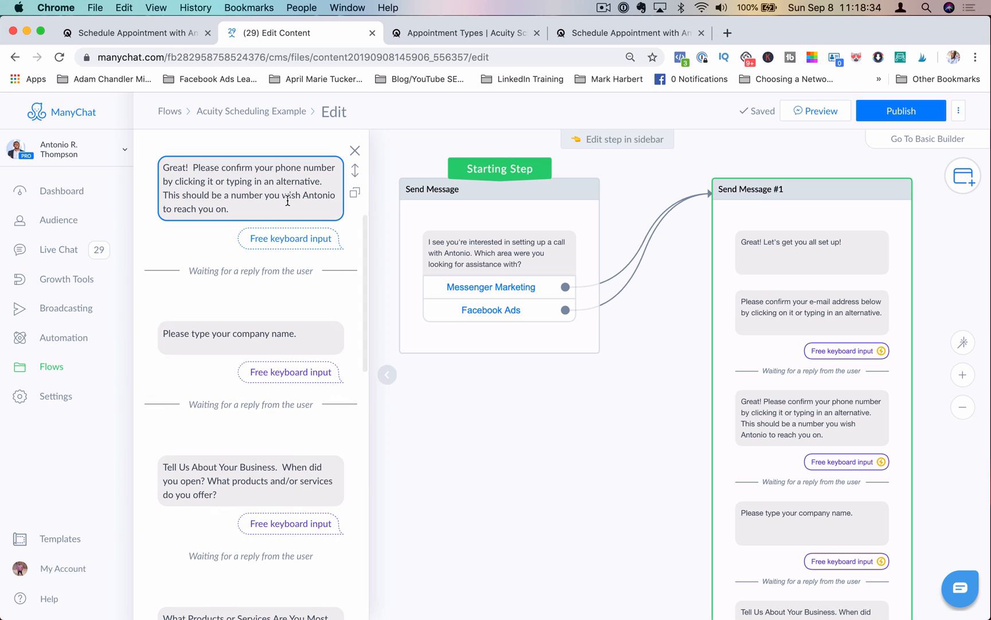
{"action": "scroll", "coordinate": [246, 220], "scroll_direction": "up", "scroll_amount": 4}
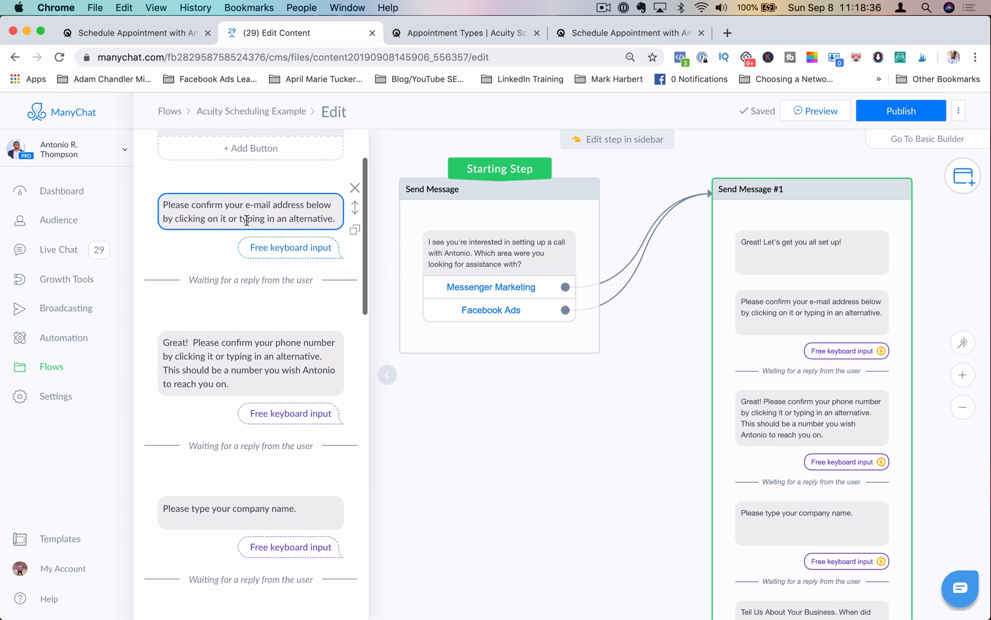
{"action": "scroll", "coordinate": [246, 219], "scroll_direction": "up", "scroll_amount": 2}
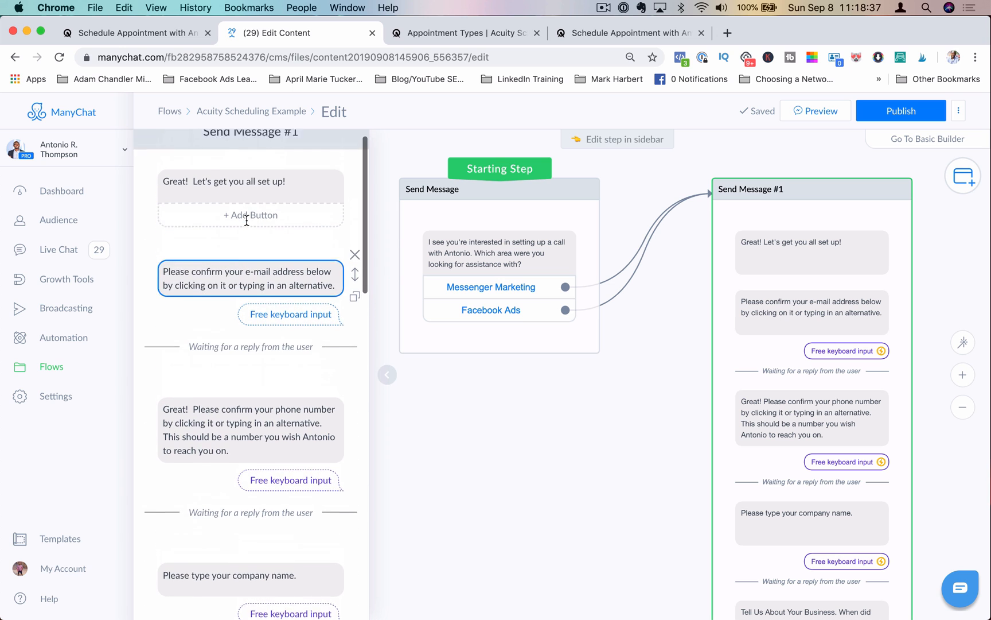
Step: Set the e-mail confirmation question's reply type to Email
{"action": "left_click", "coordinate": [275, 290]}
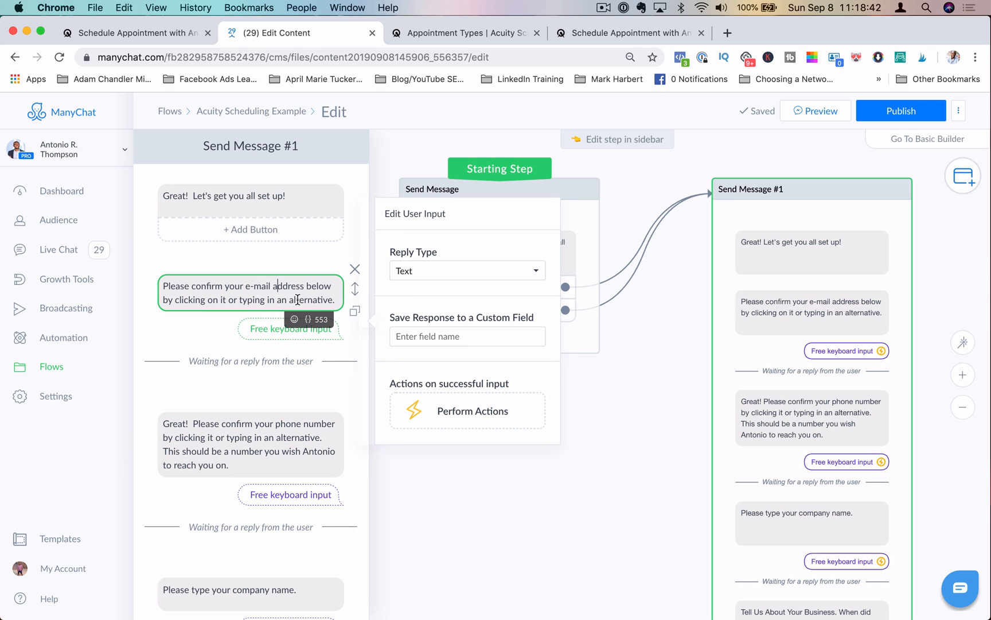
{"action": "left_click", "coordinate": [449, 270]}
{"action": "left_click", "coordinate": [445, 307]}
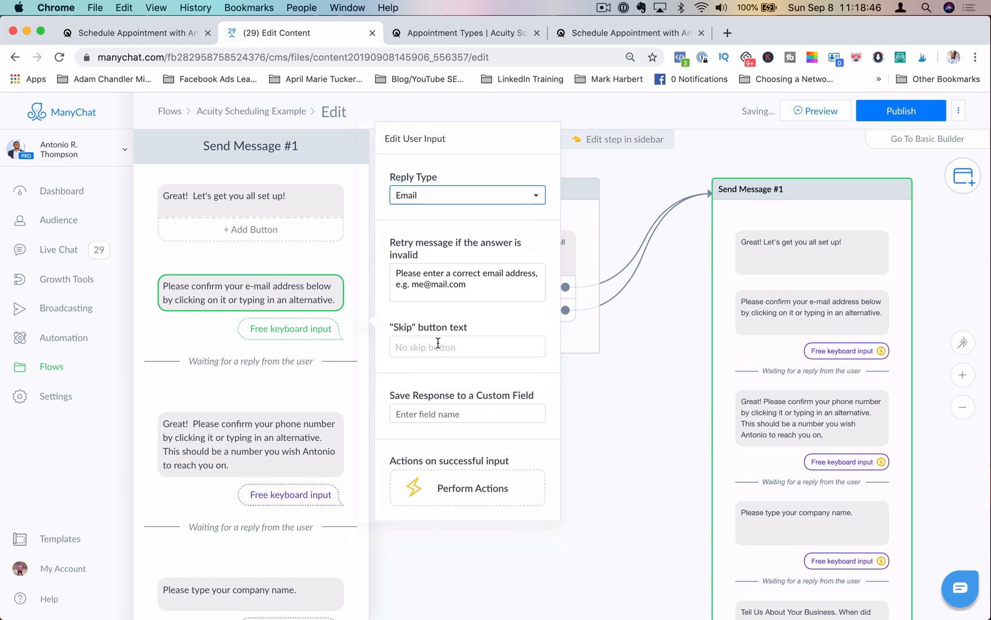
{"action": "left_click", "coordinate": [438, 340]}
{"action": "type", "text": "W"}
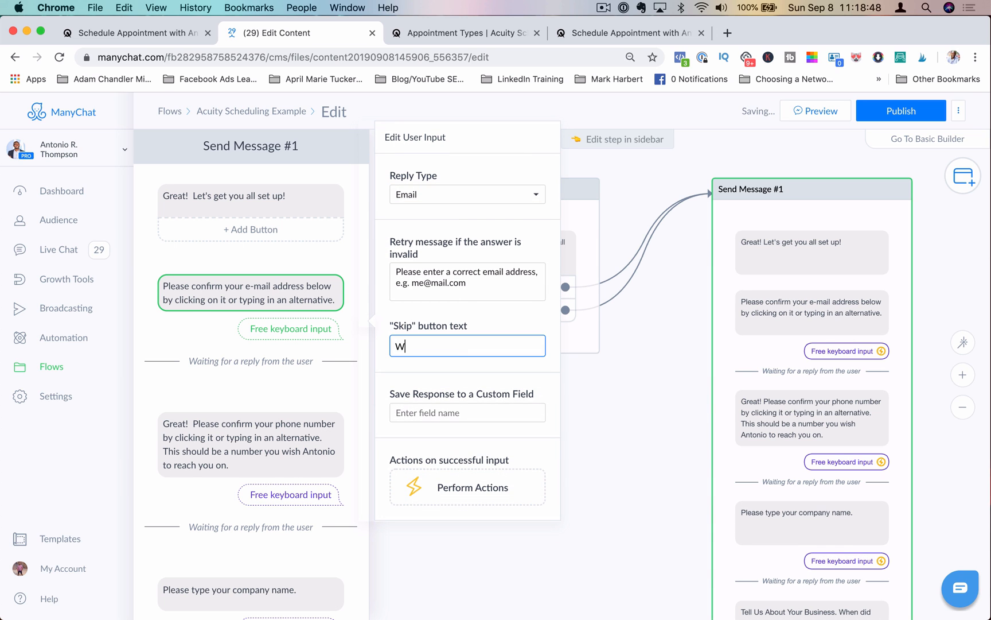
{"action": "key", "text": "BackSpace"}
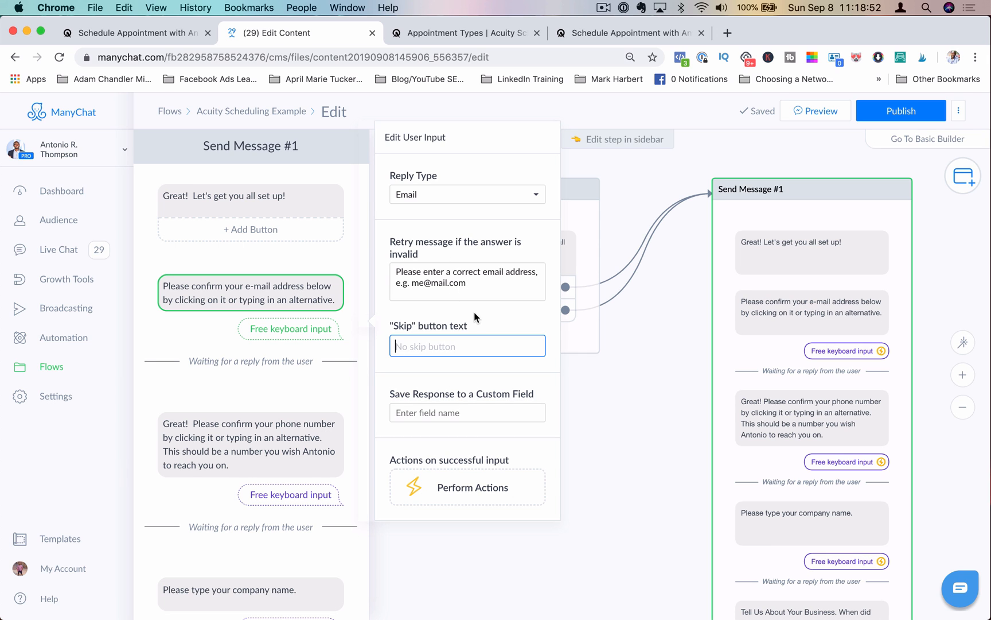
Step: Save the e-mail question's response to the EmailAddress custom field
{"action": "left_click", "coordinate": [451, 412]}
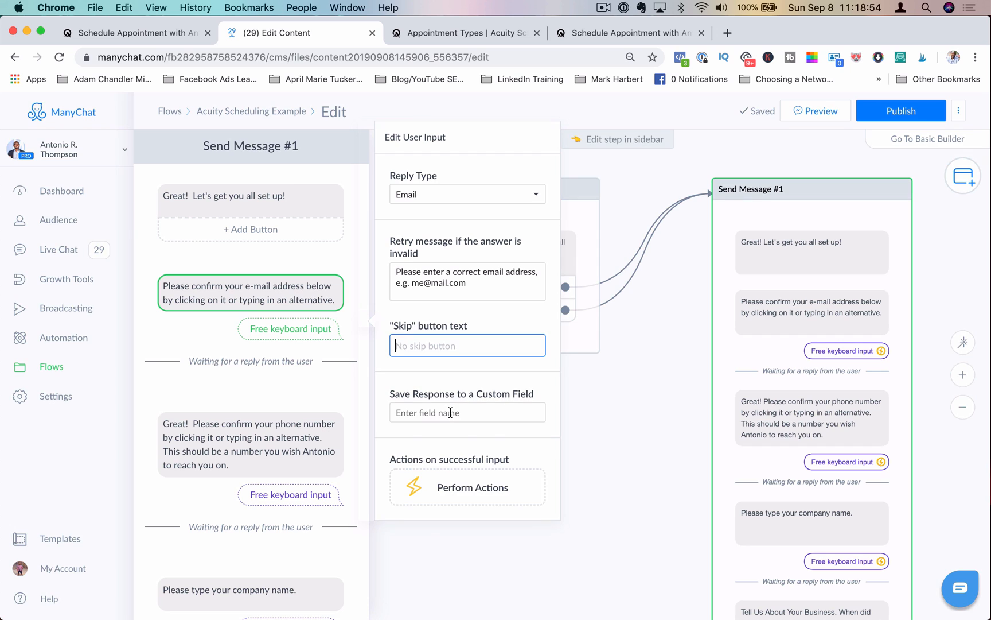
{"action": "type", "text": "Ema"}
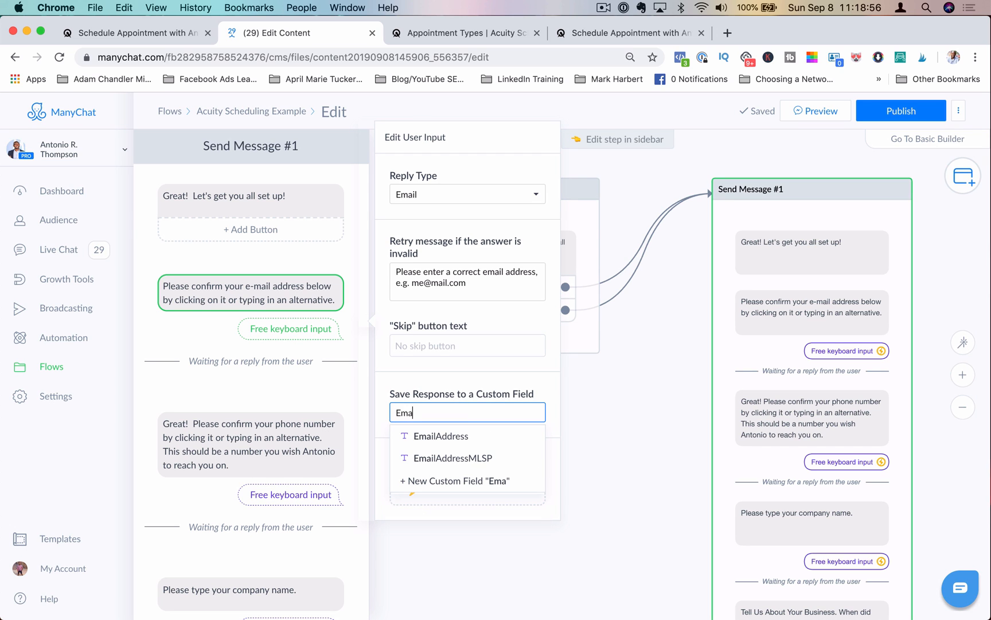
{"action": "left_click", "coordinate": [456, 437]}
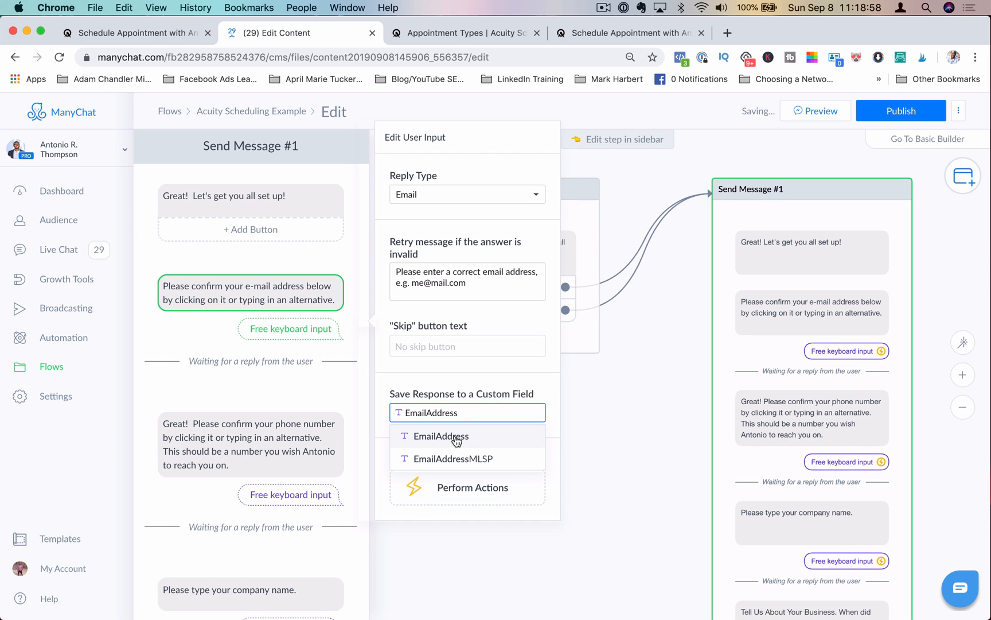
Step: Set the phone question's reply type to Phone and save its response to the Phone Number custom field
{"action": "left_click", "coordinate": [262, 435]}
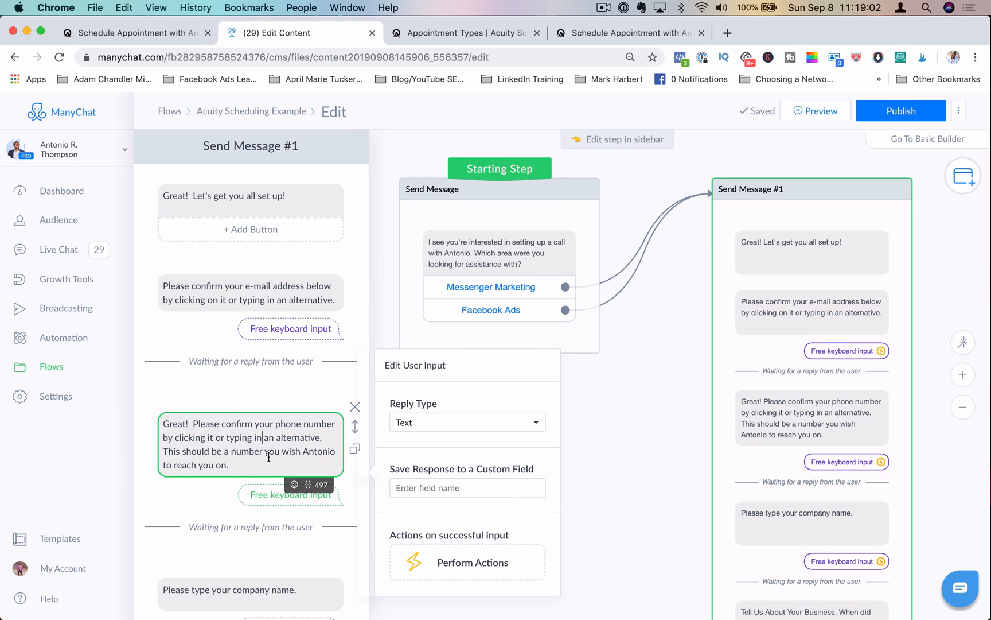
{"action": "left_click", "coordinate": [435, 421]}
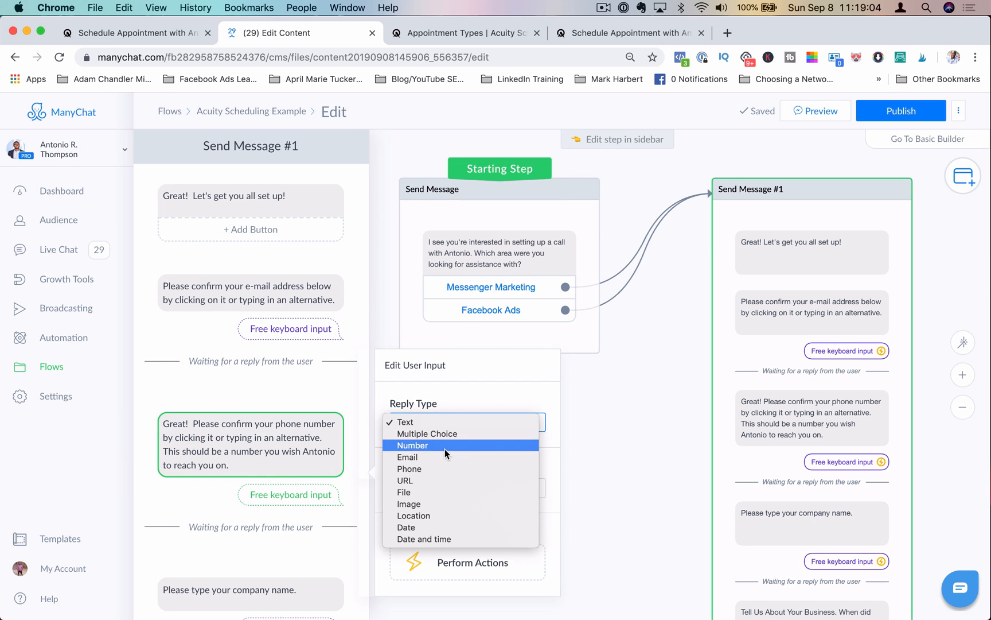
{"action": "left_click", "coordinate": [446, 466]}
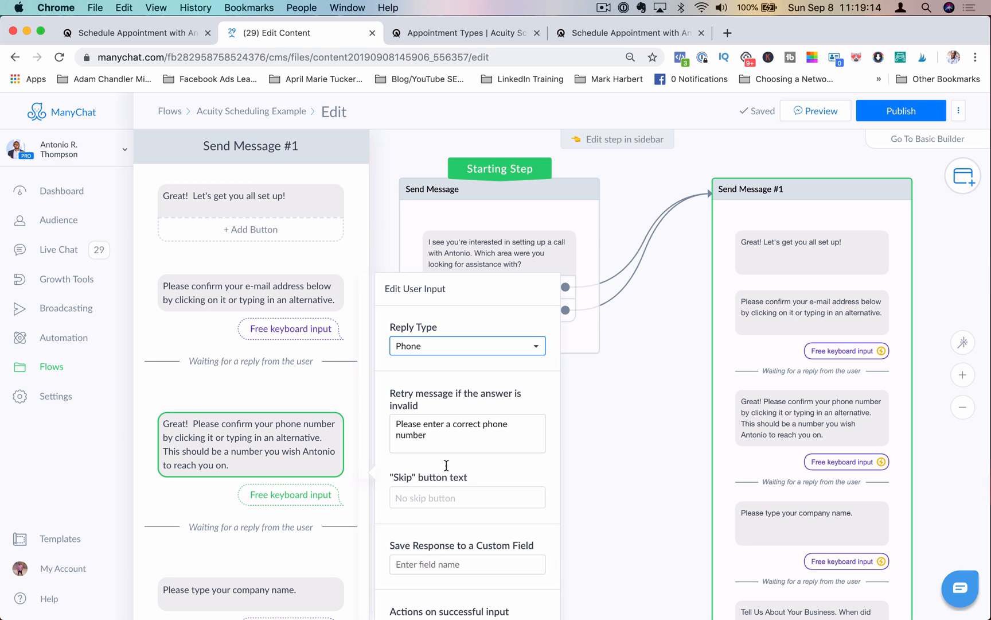
{"action": "scroll", "coordinate": [446, 465], "scroll_direction": "down", "scroll_amount": 2}
{"action": "scroll", "coordinate": [446, 428], "scroll_direction": "down", "scroll_amount": 1}
{"action": "left_click", "coordinate": [410, 570]}
{"action": "type", "text": "Phone"}
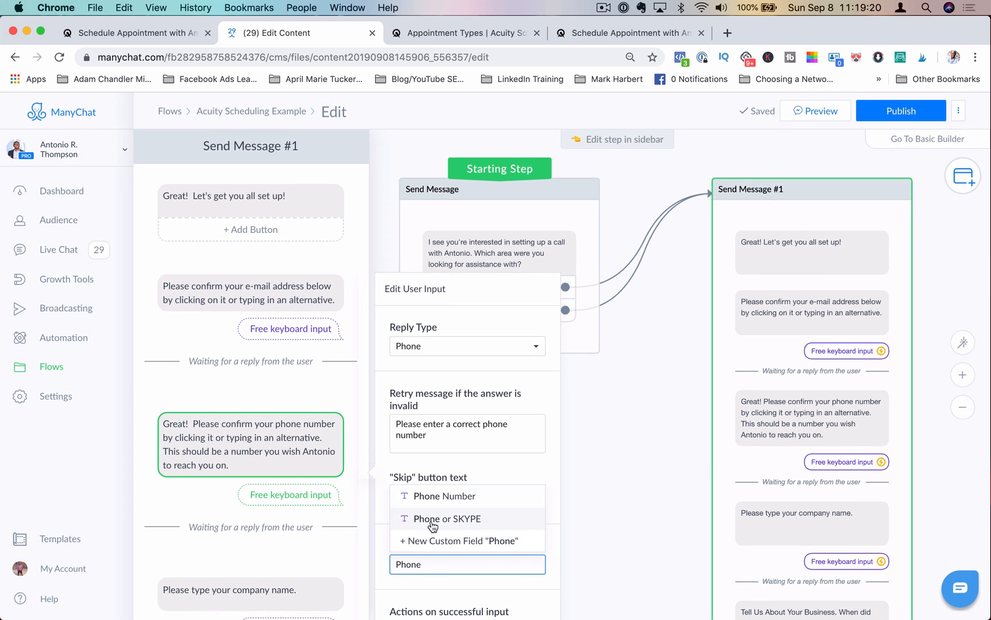
{"action": "left_click", "coordinate": [443, 496]}
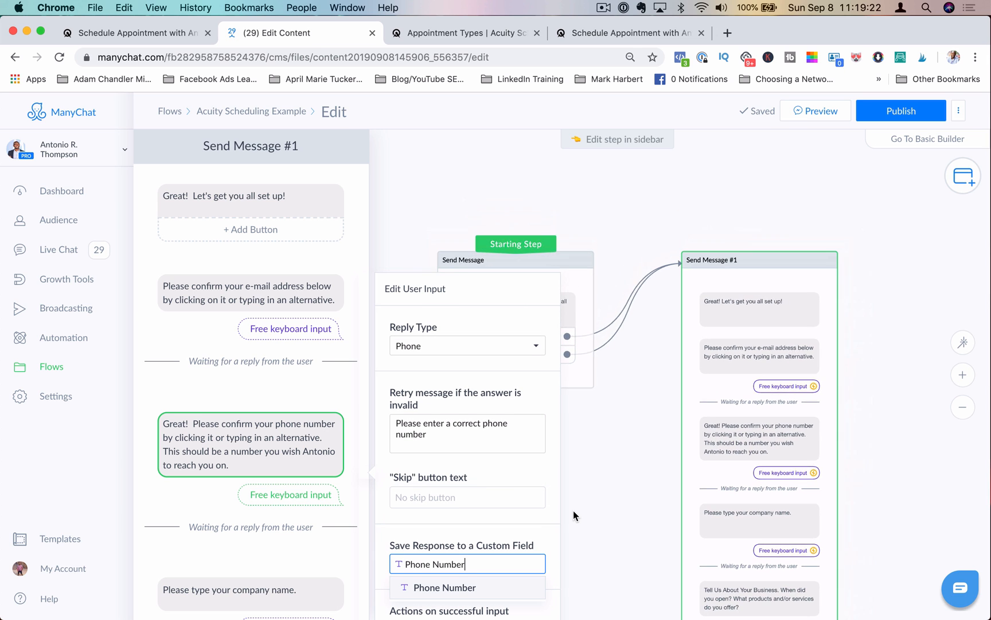
Step: Review the custom field settings of the company, business, products, competitors and additional information questions
{"action": "scroll", "coordinate": [243, 478], "scroll_direction": "down", "scroll_amount": 5}
{"action": "scroll", "coordinate": [244, 478], "scroll_direction": "up", "scroll_amount": 3}
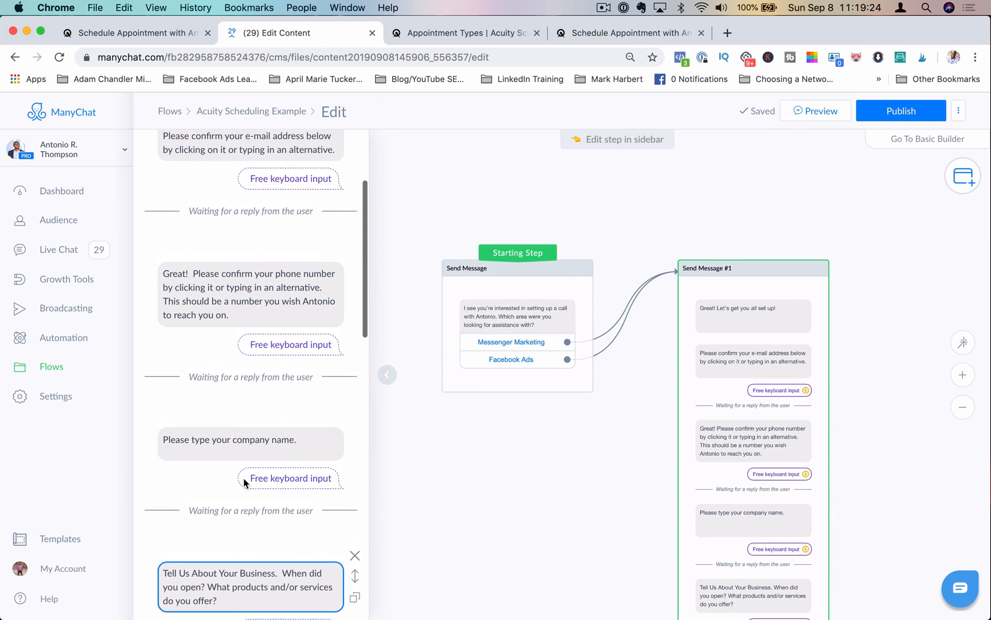
{"action": "left_click", "coordinate": [244, 441]}
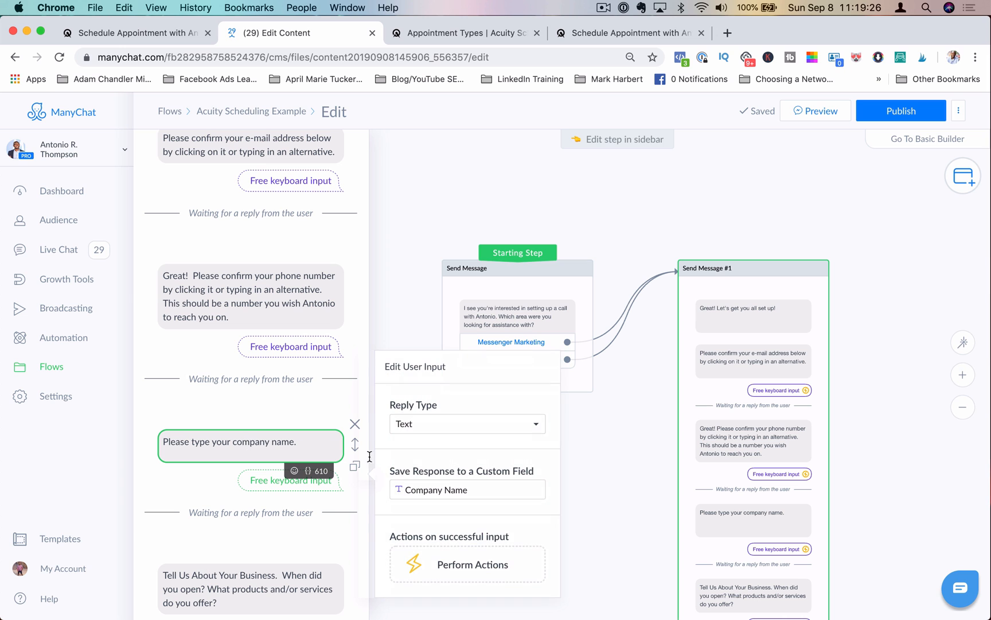
{"action": "scroll", "coordinate": [304, 428], "scroll_direction": "down", "scroll_amount": 3}
{"action": "scroll", "coordinate": [304, 428], "scroll_direction": "down", "scroll_amount": 5}
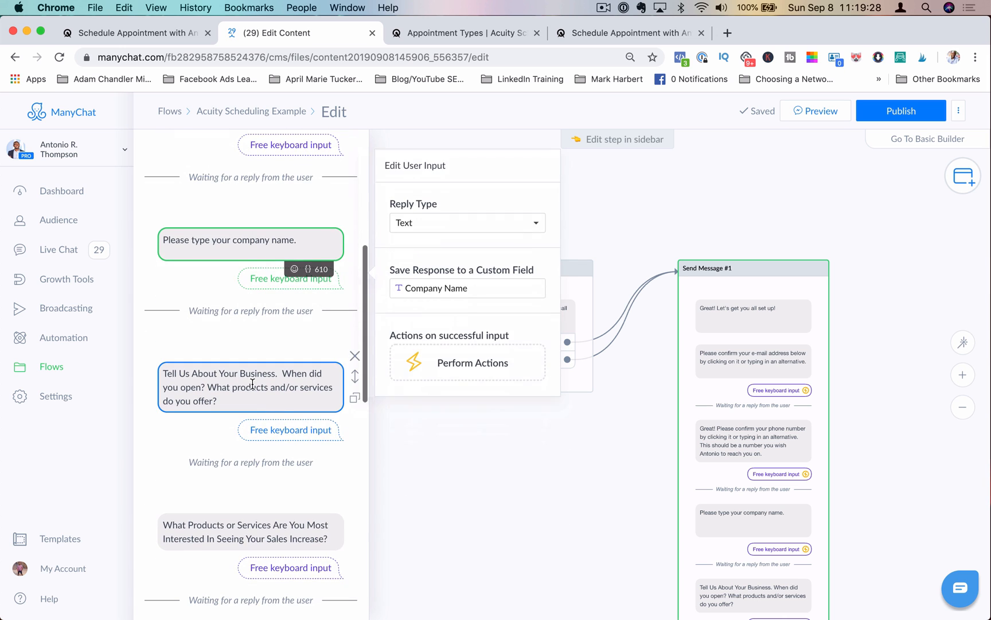
{"action": "left_click", "coordinate": [251, 387]}
{"action": "scroll", "coordinate": [273, 485], "scroll_direction": "down", "scroll_amount": 4}
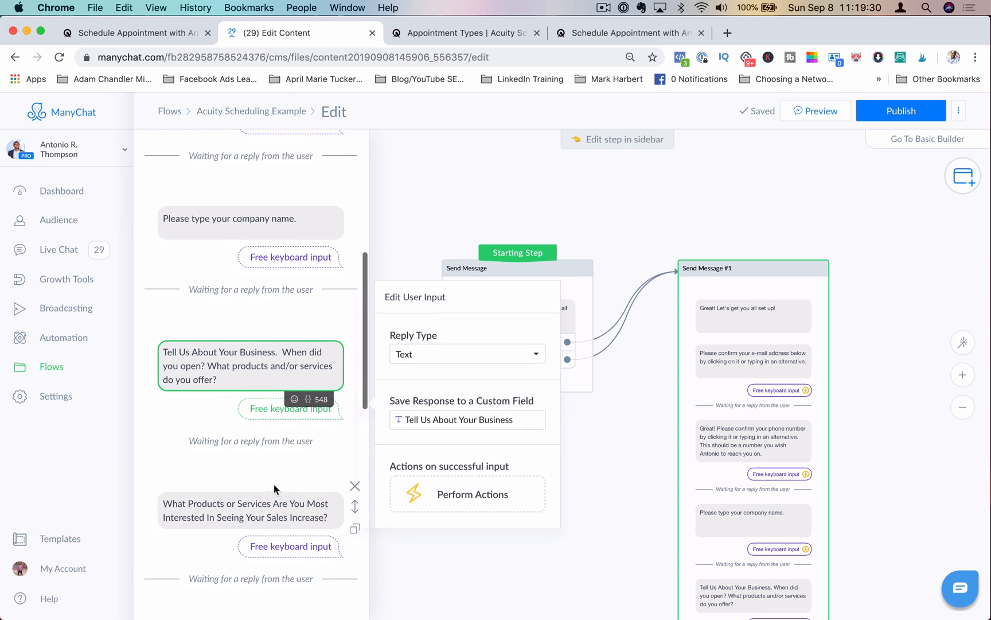
{"action": "left_click", "coordinate": [243, 438]}
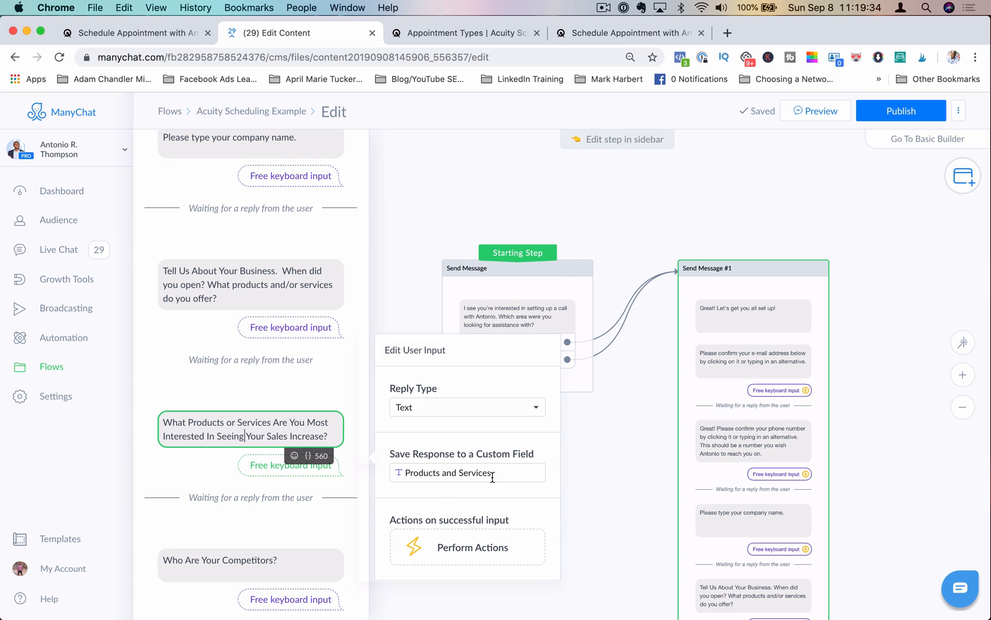
{"action": "scroll", "coordinate": [237, 478], "scroll_direction": "down", "scroll_amount": 4}
{"action": "left_click", "coordinate": [233, 467]}
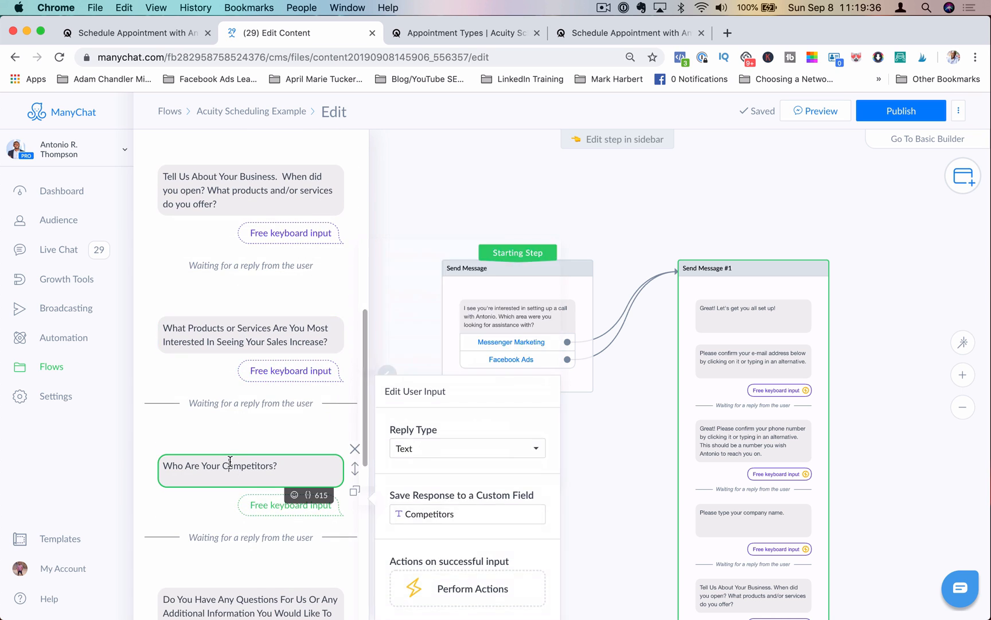
{"action": "scroll", "coordinate": [261, 503], "scroll_direction": "down", "scroll_amount": 10}
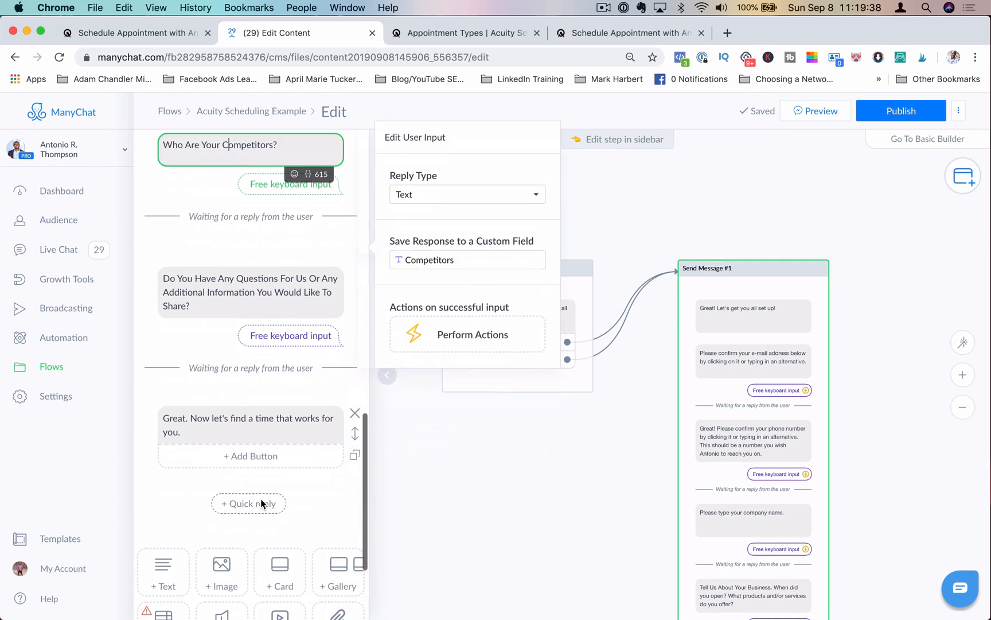
{"action": "left_click", "coordinate": [225, 250]}
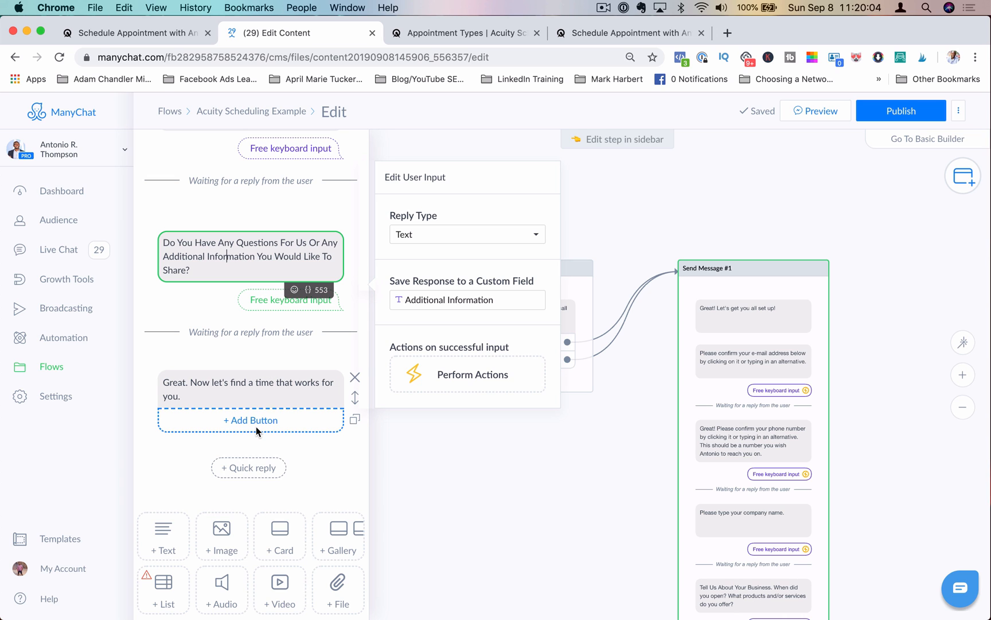
Step: Add a button titled Pick Your Time to the final "find a time" message
{"action": "left_click", "coordinate": [256, 426]}
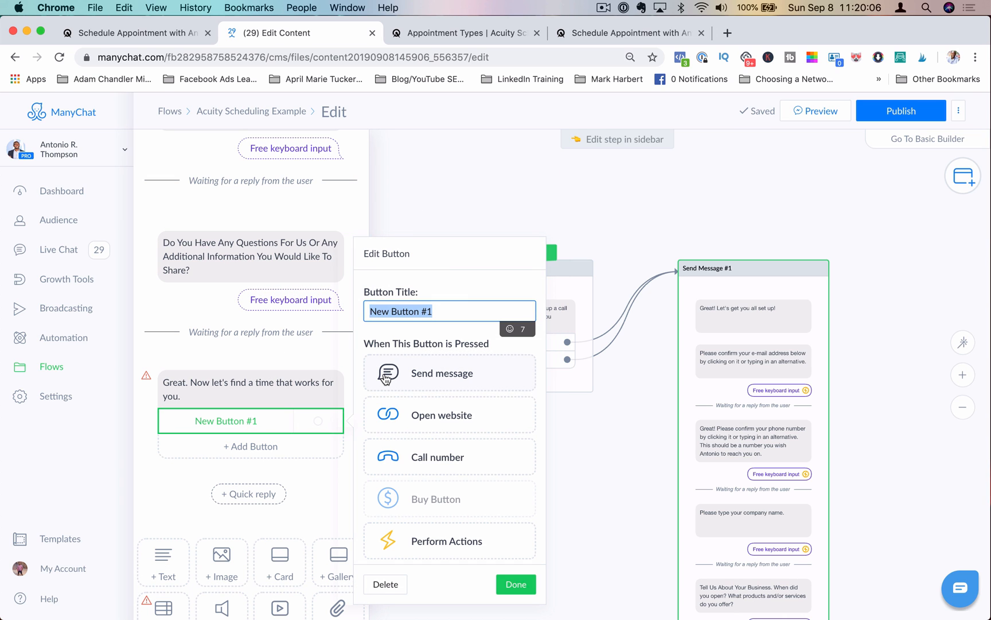
{"action": "type", "text": "Scheu"}
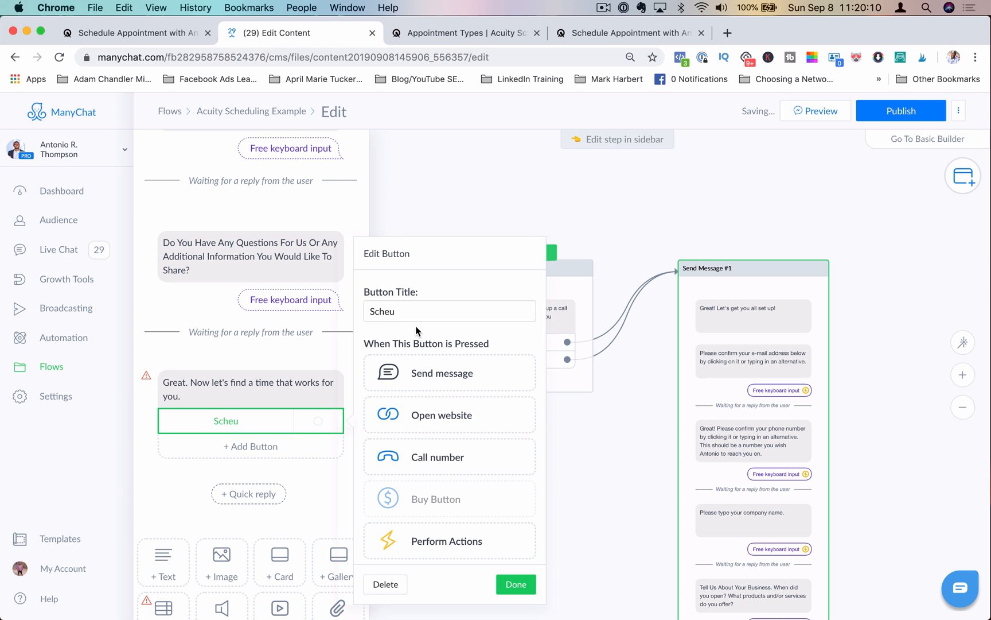
{"action": "double_click", "coordinate": [409, 311]}
{"action": "type", "text": "Pick A"}
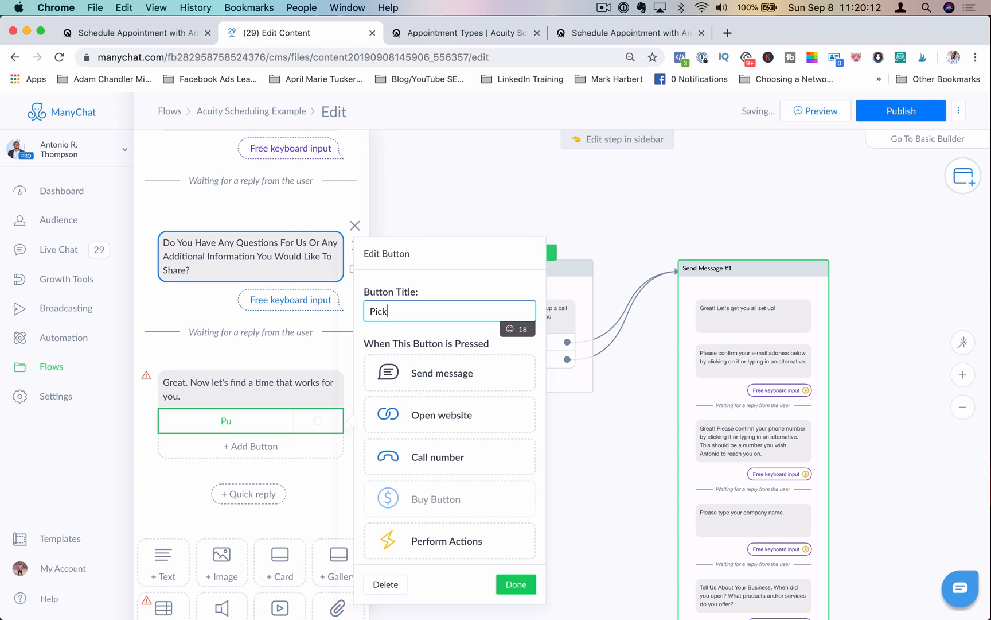
{"action": "key", "text": "BackSpace"}
{"action": "key", "text": "BackSpace"}
{"action": "type", "text": "You"}
{"action": "key", "text": "BackSpace"}
{"action": "type", "text": "r Time"}
Step: Set the Pick Your Time button's action to open a website
{"action": "scroll", "coordinate": [433, 473], "scroll_direction": "down", "scroll_amount": 5}
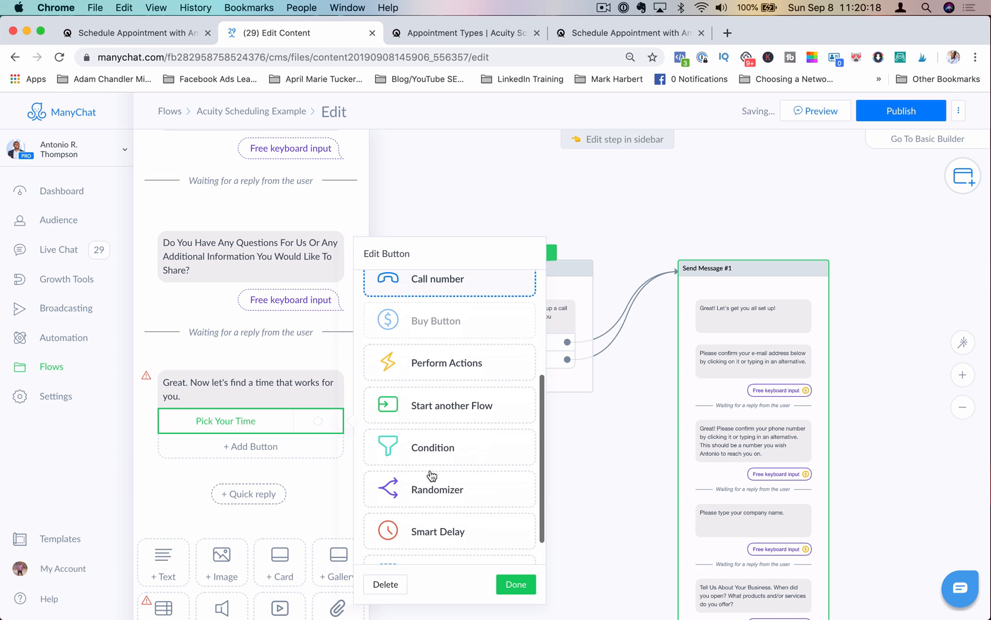
{"action": "scroll", "coordinate": [449, 529], "scroll_direction": "up", "scroll_amount": 1}
{"action": "scroll", "coordinate": [450, 516], "scroll_direction": "up", "scroll_amount": 3}
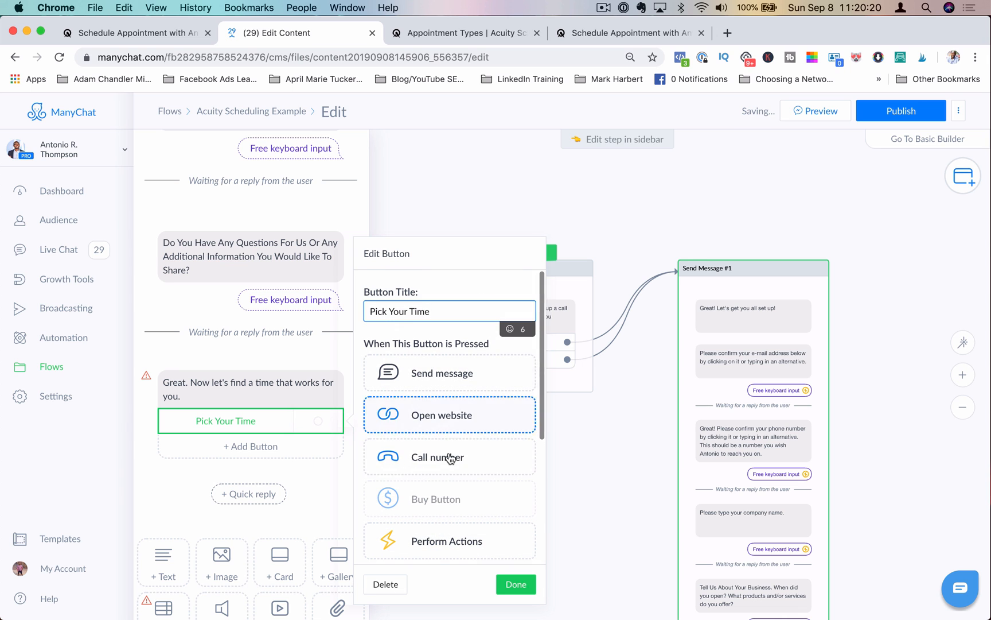
{"action": "left_click", "coordinate": [452, 413]}
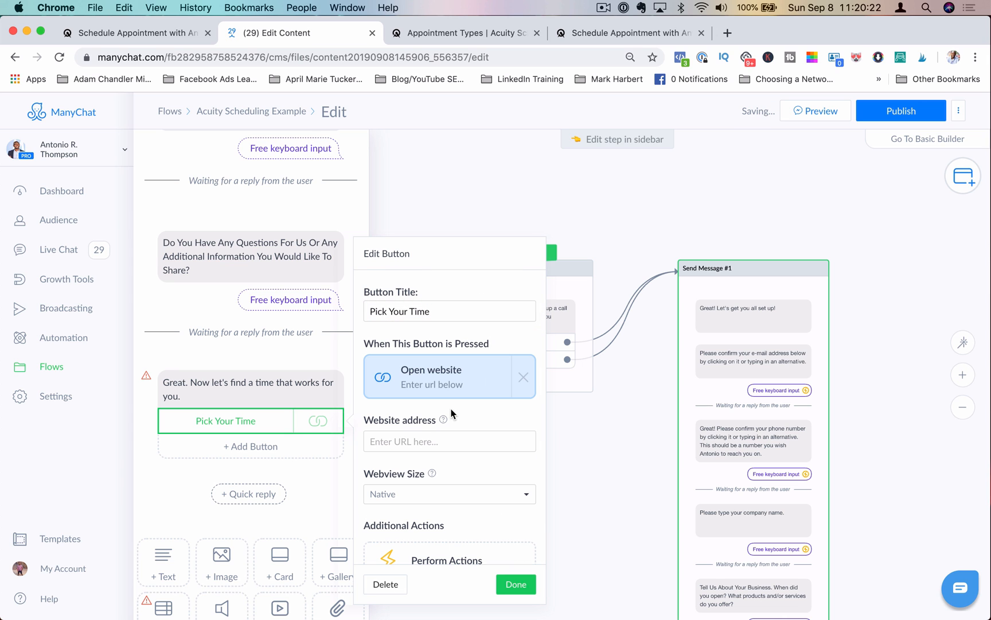
Step: Copy the direct scheduling link of the Facebook Messenger Marketing appointment type in Acuity Scheduling
{"action": "left_click", "coordinate": [421, 36]}
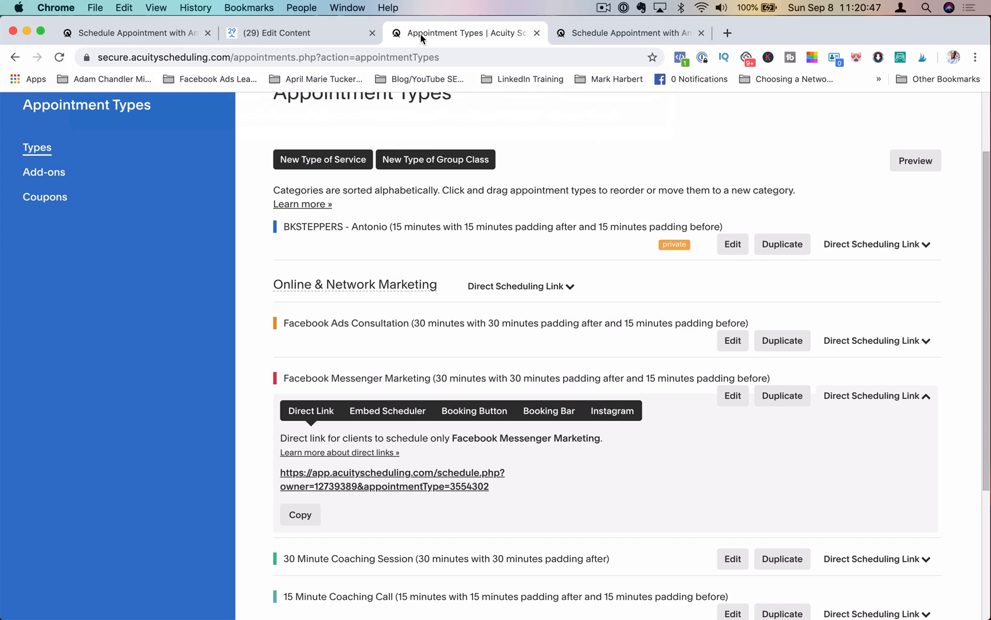
{"action": "left_click", "coordinate": [296, 516]}
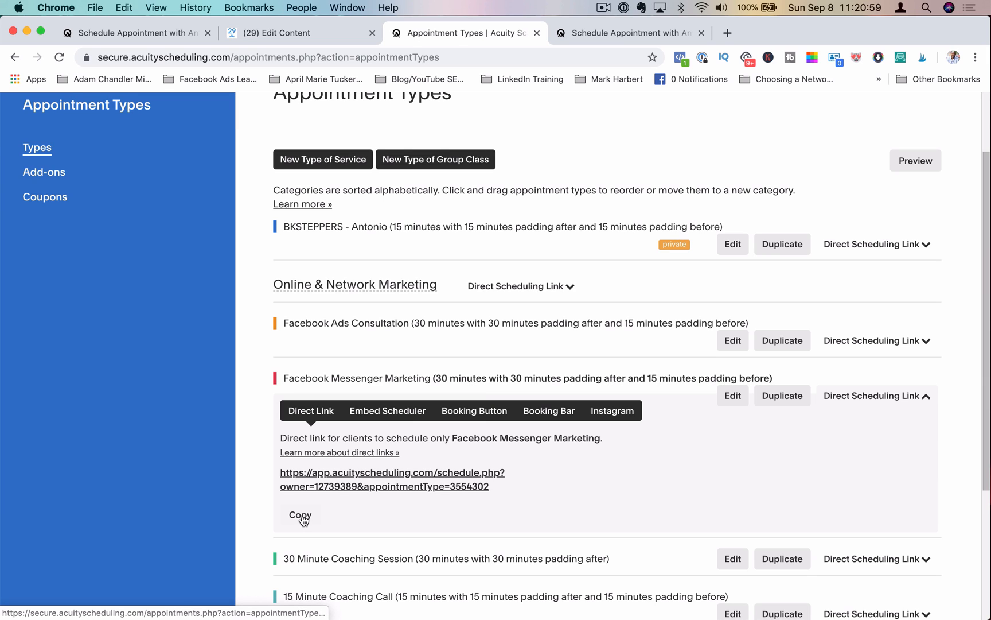
{"action": "left_click", "coordinate": [300, 516]}
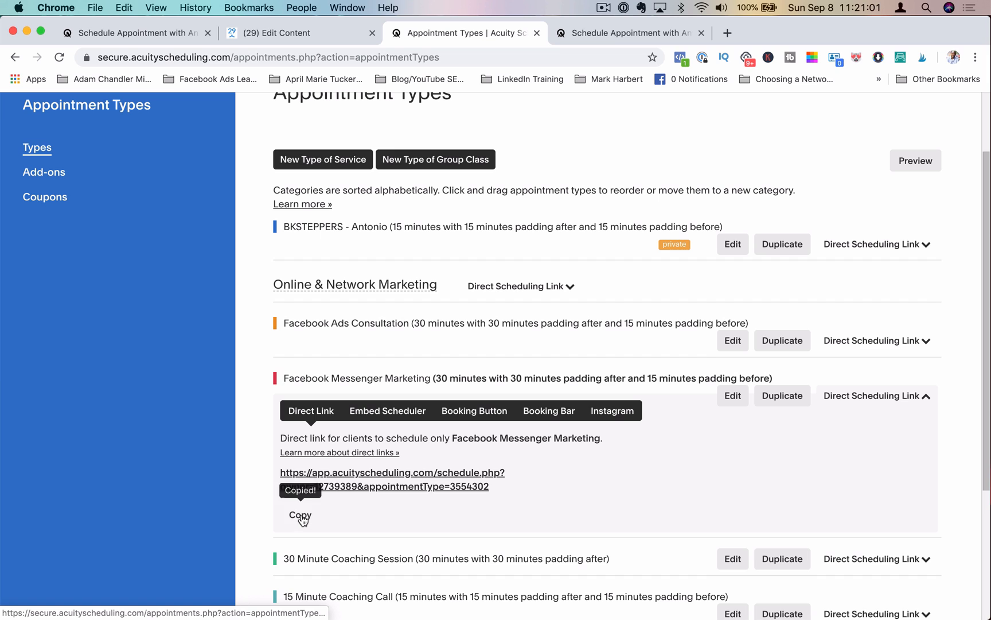
Step: Paste the copied Acuity link into the button's website address
{"action": "left_click", "coordinate": [307, 33]}
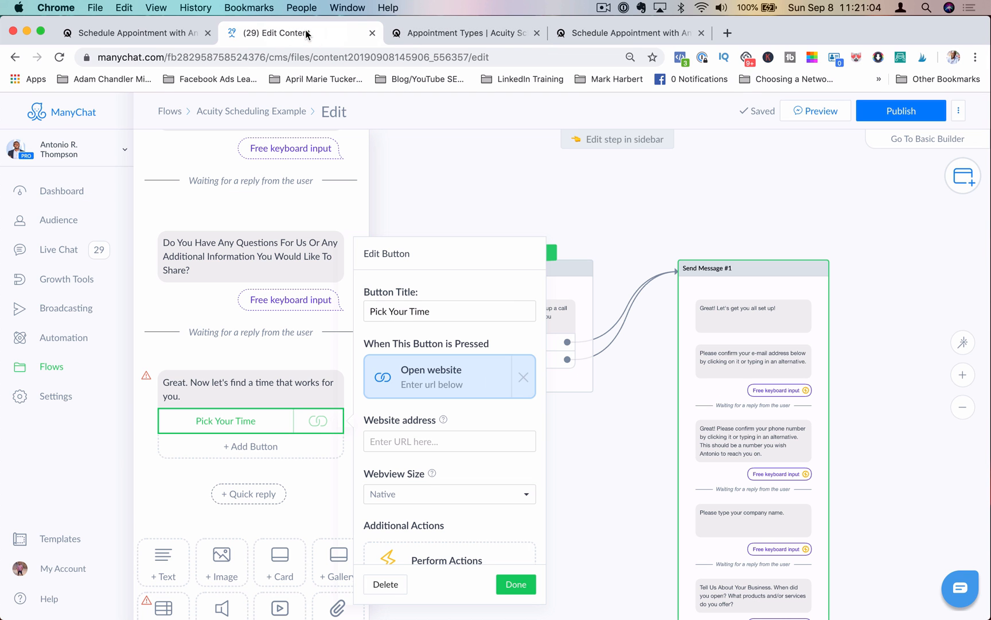
{"action": "left_click", "coordinate": [399, 439]}
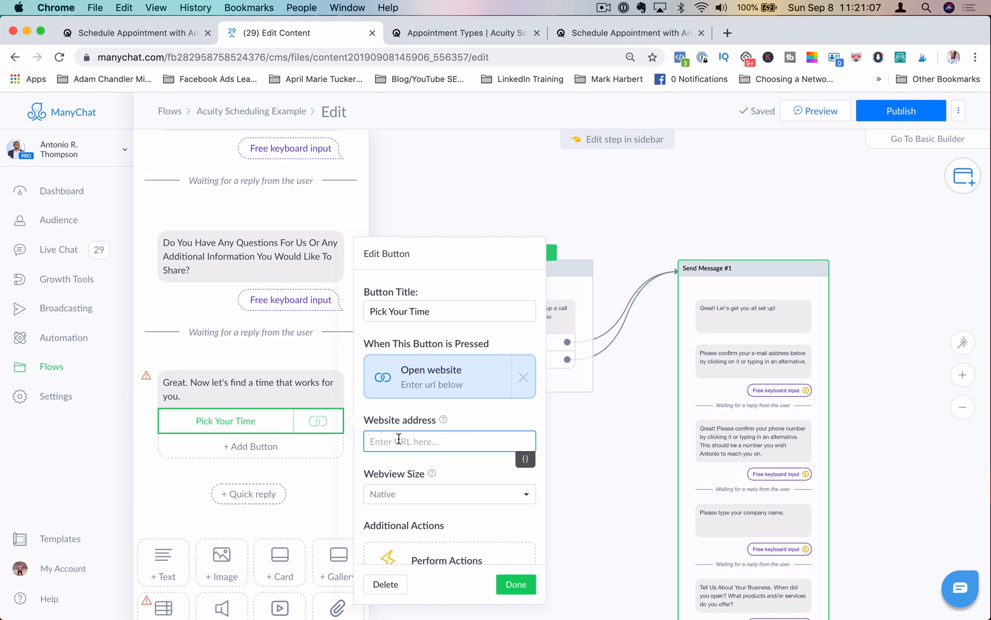
{"action": "key", "text": "super+v"}
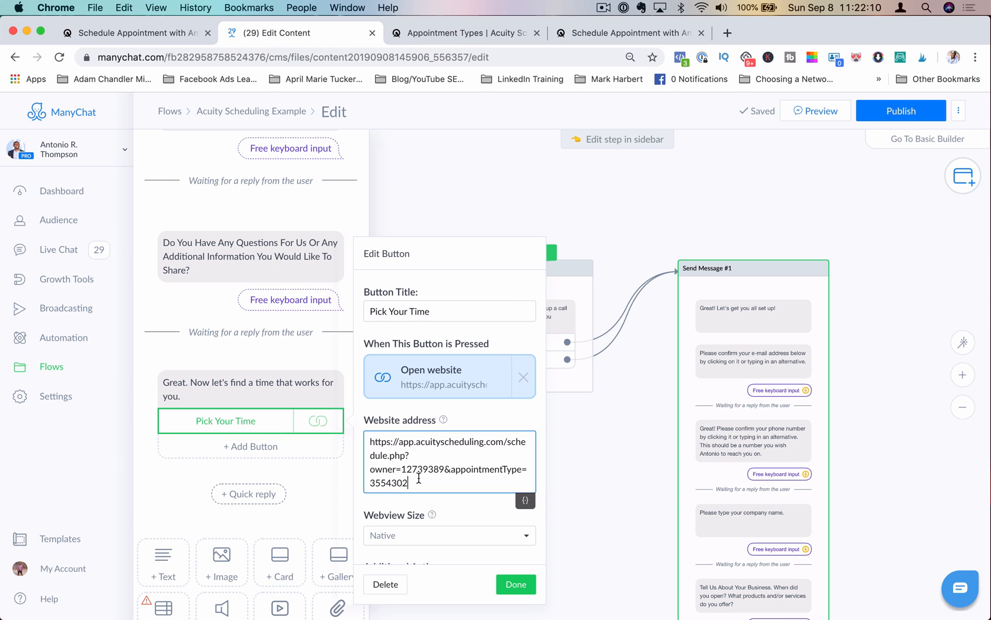
Step: Append &firstname= followed by the First Name variable to the website address
{"action": "type", "text": "&firstname="}
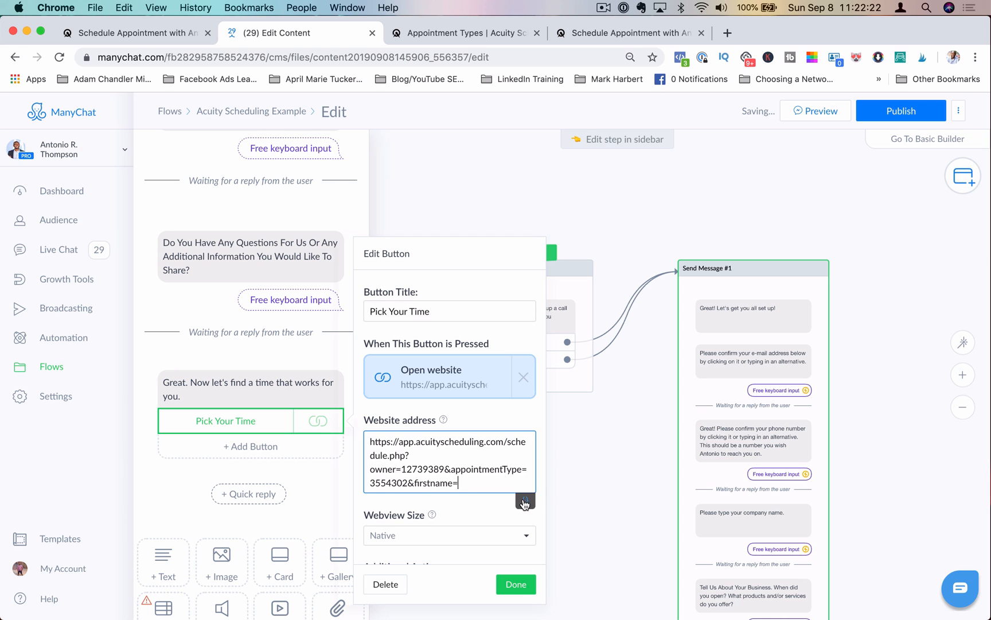
{"action": "left_click", "coordinate": [521, 501]}
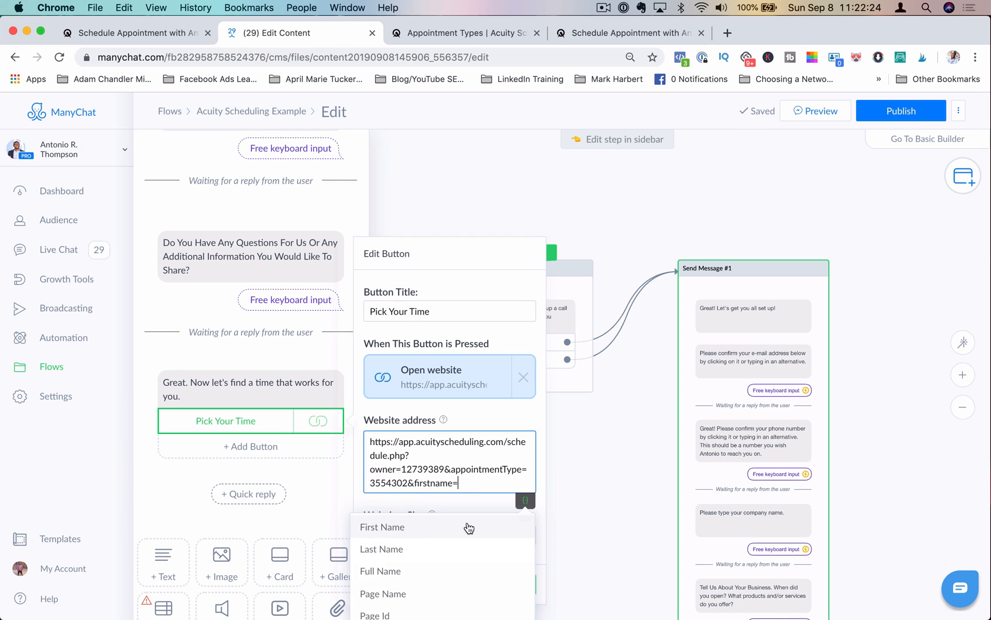
{"action": "left_click", "coordinate": [469, 527]}
{"action": "key", "text": "Return"}
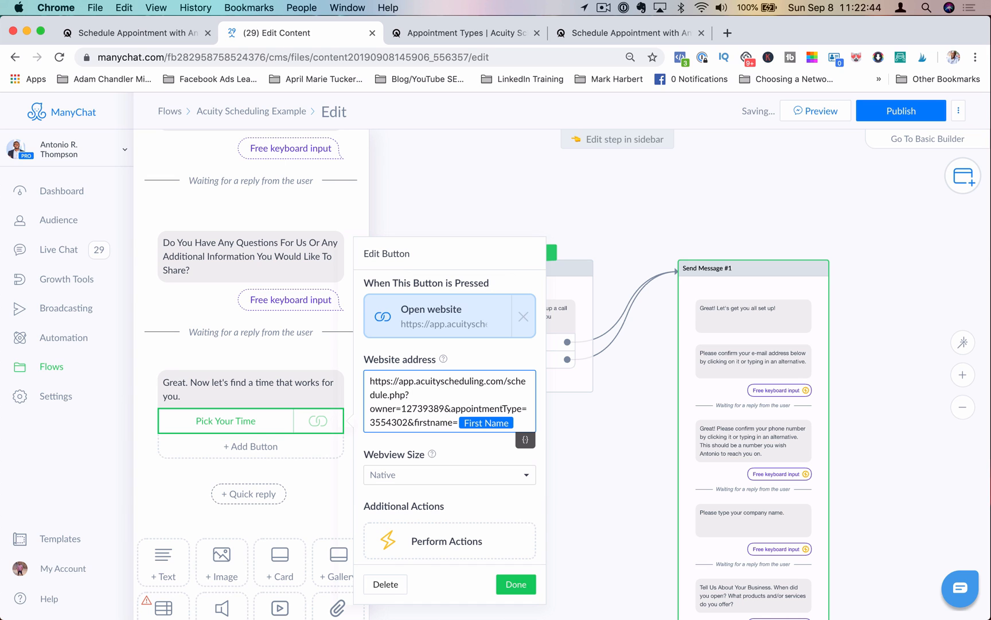
Step: Append &lastName followed by the Last Name variable to the website address
{"action": "type", "text": "&lastN"}
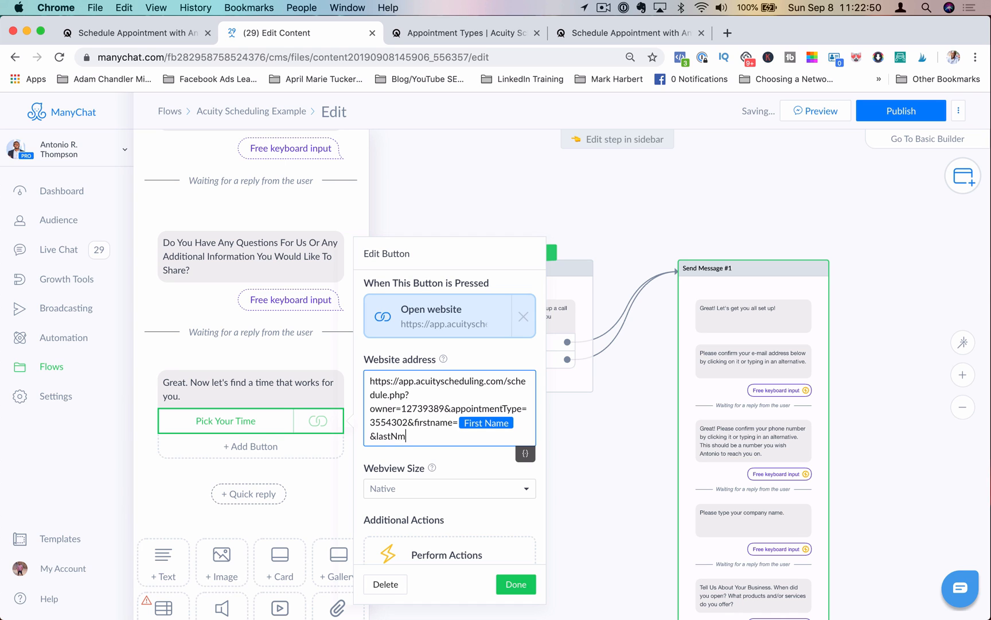
{"action": "type", "text": "ame"}
{"action": "left_click", "coordinate": [532, 453]}
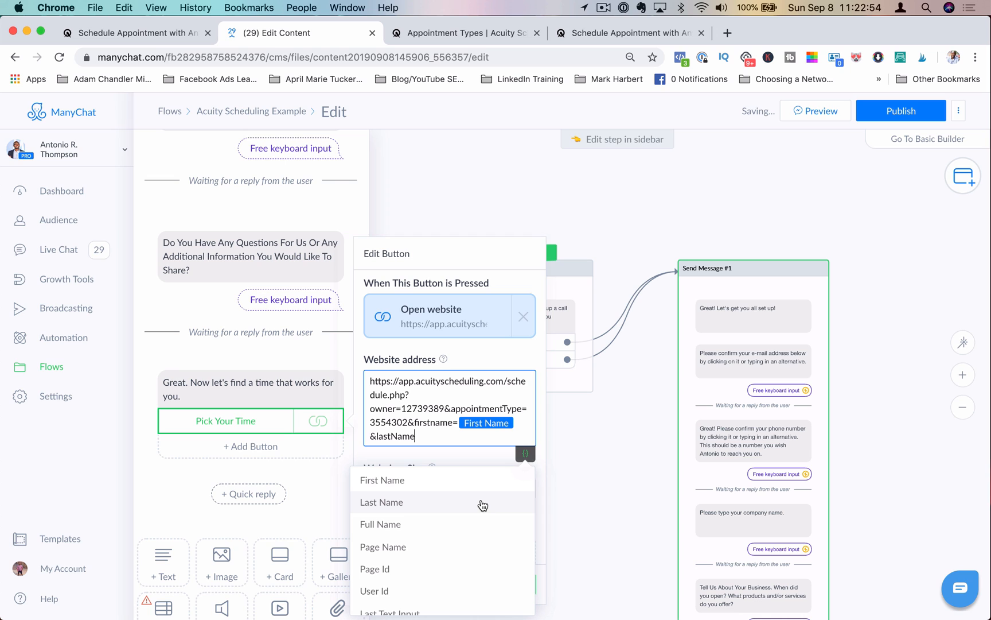
{"action": "left_click", "coordinate": [482, 503]}
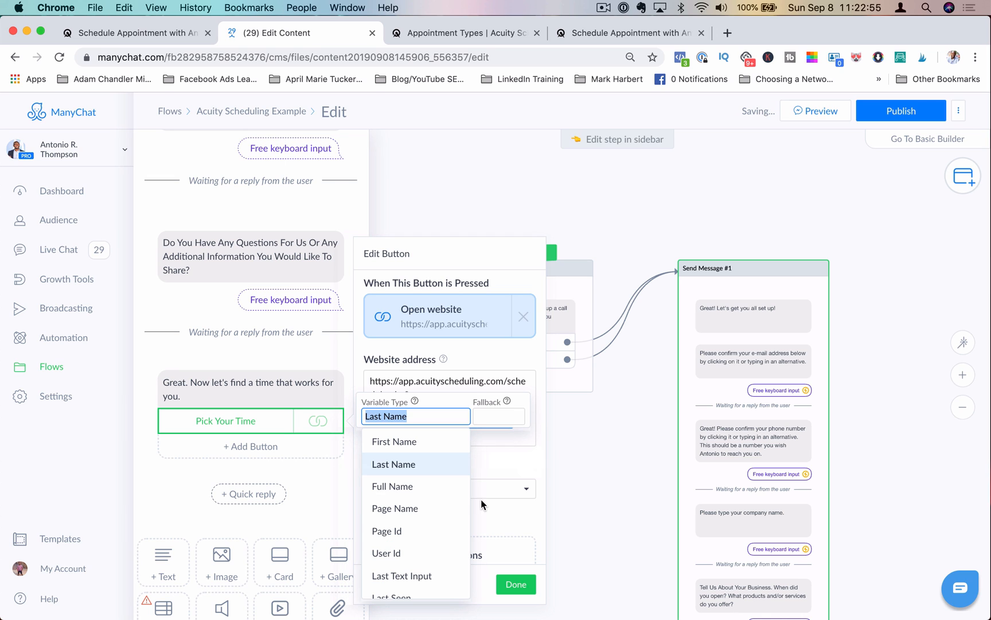
{"action": "left_click", "coordinate": [489, 451]}
{"action": "left_click", "coordinate": [489, 444]}
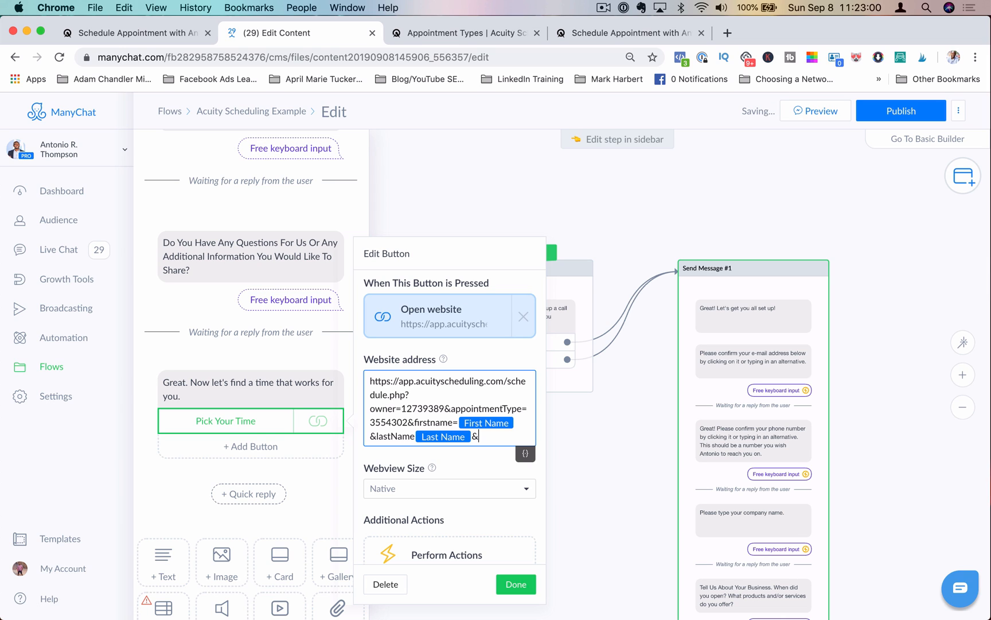
Step: Append &phone= followed by the PhoneNumber custom field to the website address
{"action": "type", "text": "&phone="}
{"action": "left_click", "coordinate": [525, 454]}
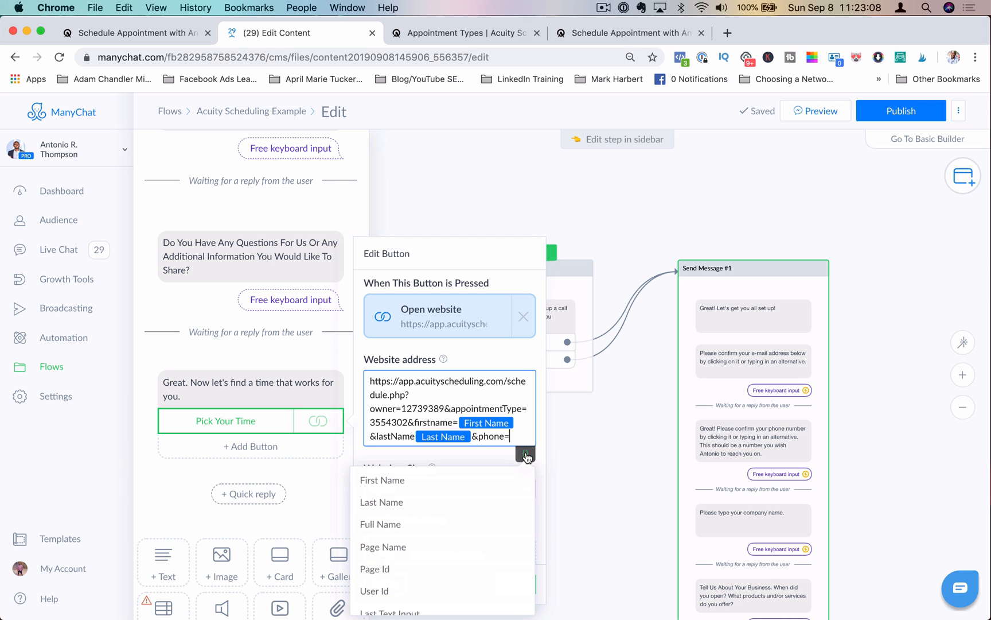
{"action": "scroll", "coordinate": [499, 525], "scroll_direction": "down", "scroll_amount": 5}
{"action": "scroll", "coordinate": [499, 528], "scroll_direction": "down", "scroll_amount": 10}
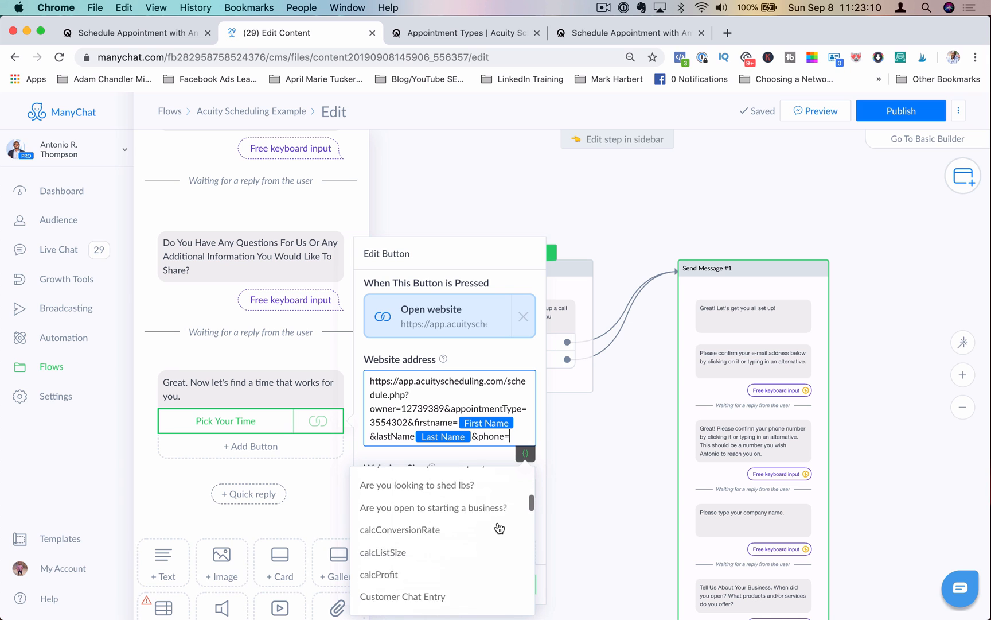
{"action": "scroll", "coordinate": [498, 525], "scroll_direction": "down", "scroll_amount": 8}
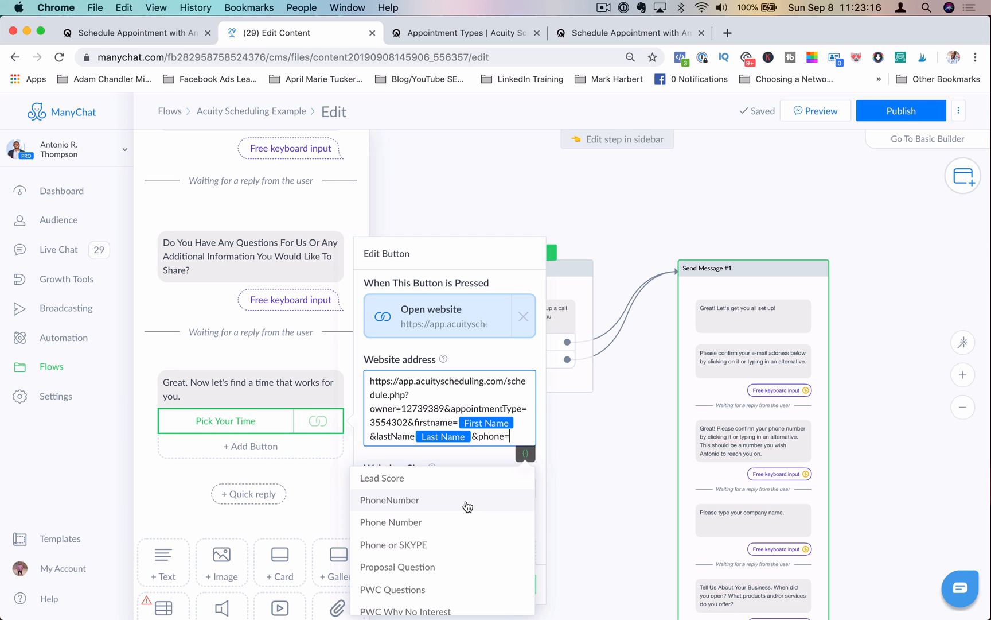
{"action": "left_click", "coordinate": [467, 505]}
{"action": "left_click", "coordinate": [519, 435]}
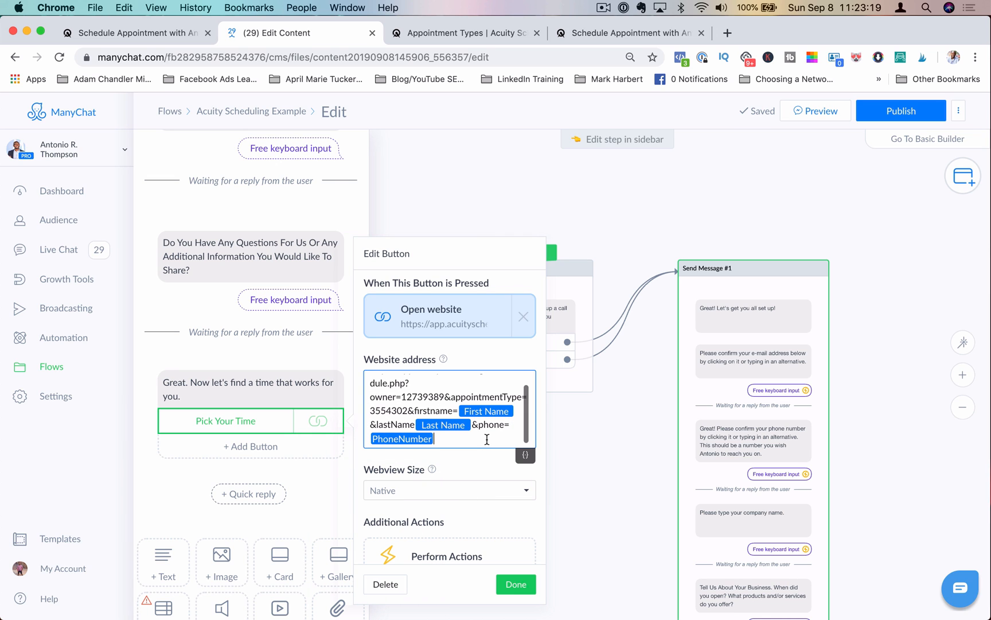
Step: Append &email= followed by the EmailAddress custom field and a trailing & to the website address
{"action": "type", "text": "&email"}
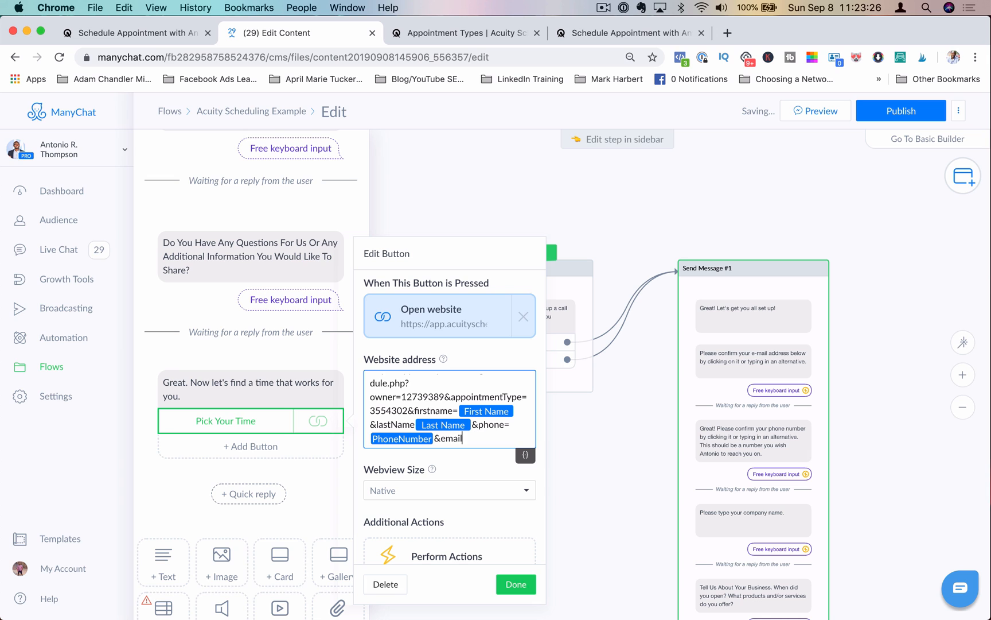
{"action": "type", "text": "="}
{"action": "left_click", "coordinate": [525, 456]}
{"action": "scroll", "coordinate": [437, 562], "scroll_direction": "down", "scroll_amount": 15}
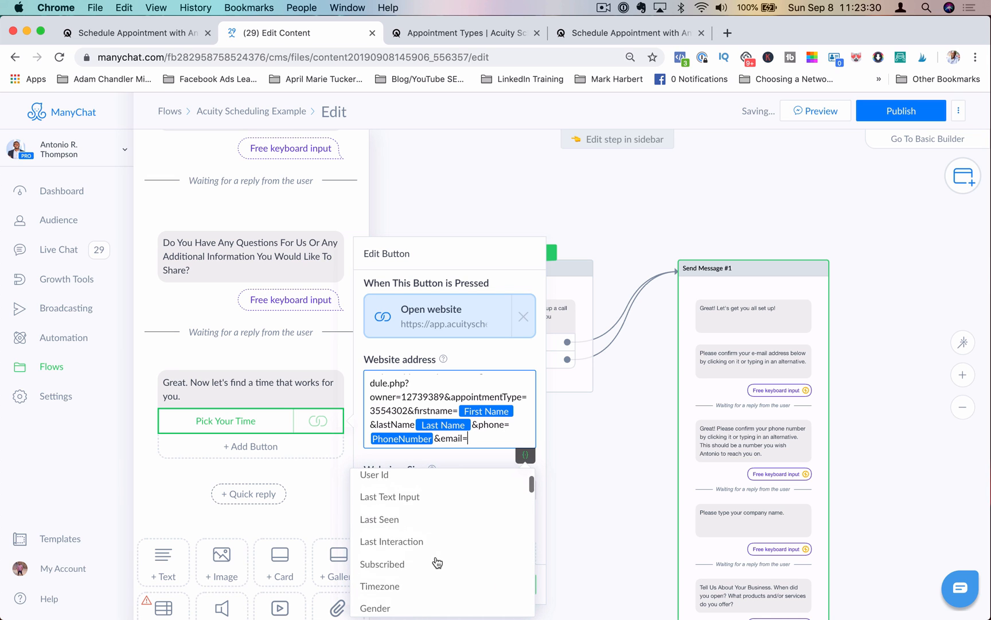
{"action": "scroll", "coordinate": [437, 563], "scroll_direction": "up", "scroll_amount": 5}
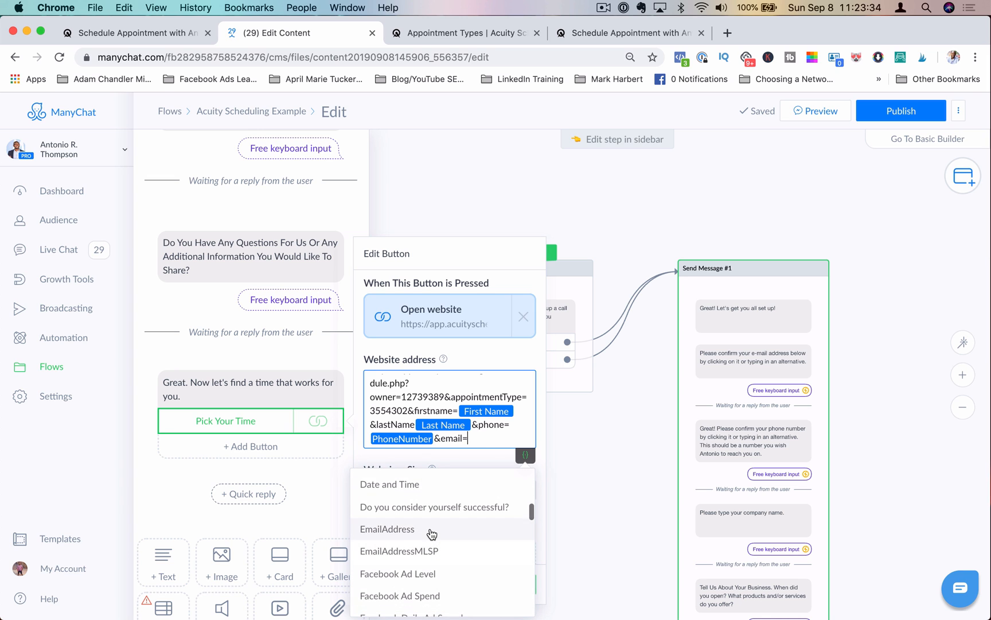
{"action": "left_click", "coordinate": [432, 529]}
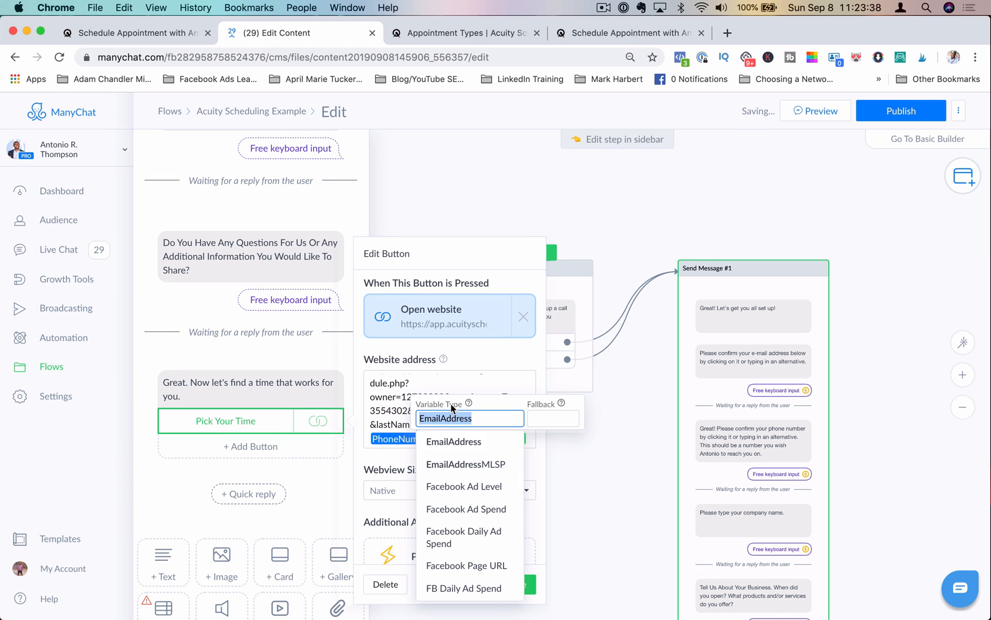
{"action": "left_click", "coordinate": [404, 435]}
{"action": "left_click", "coordinate": [528, 438]}
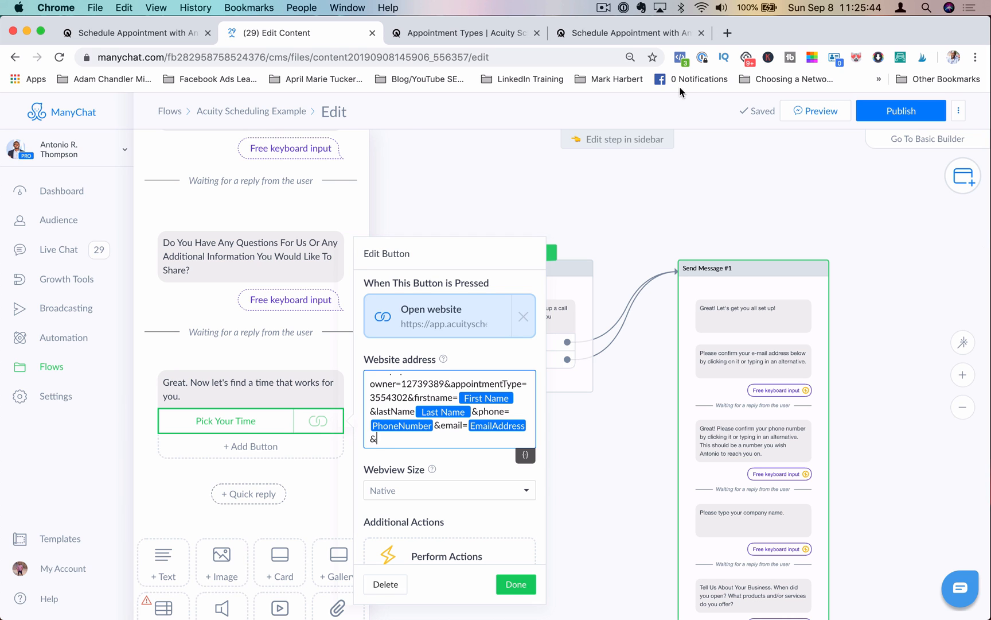
Step: Open the Acuity booking form and inspect the Company Name field's label in the developer tools
{"action": "left_click", "coordinate": [646, 35]}
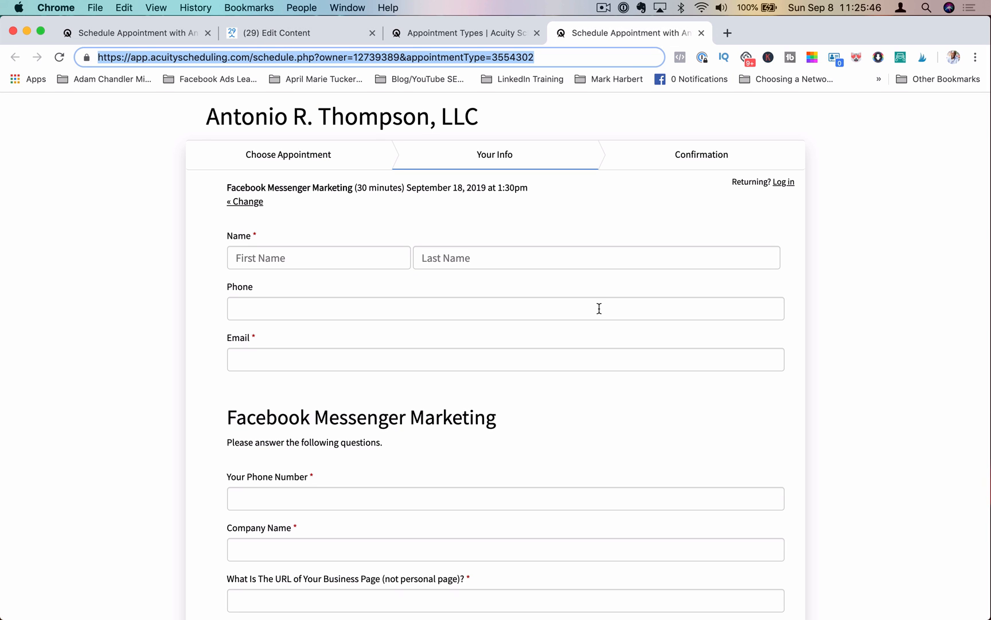
{"action": "scroll", "coordinate": [599, 313], "scroll_direction": "down", "scroll_amount": 5}
{"action": "scroll", "coordinate": [599, 308], "scroll_direction": "down", "scroll_amount": 3}
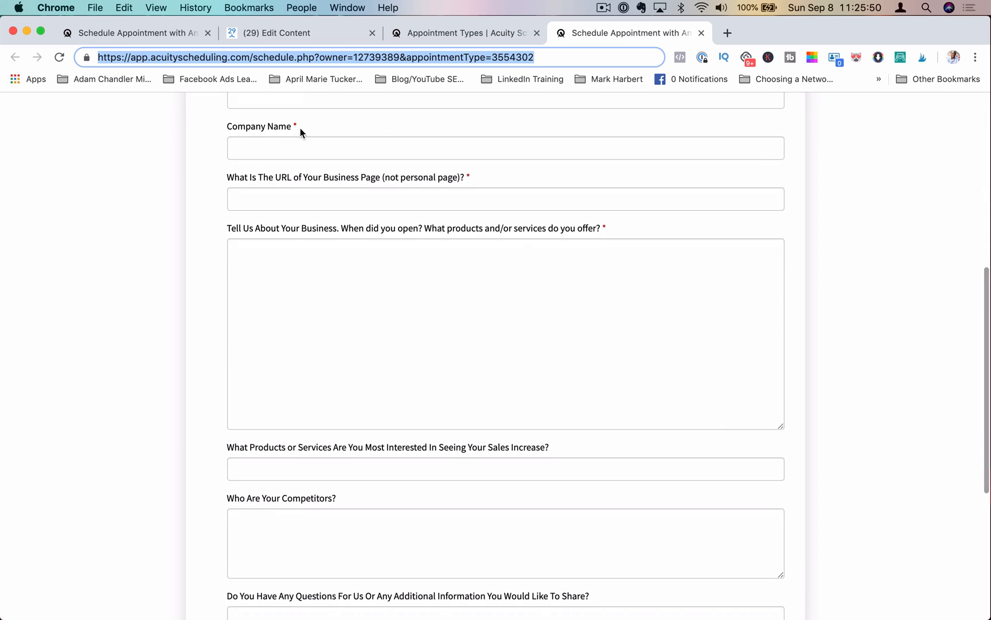
{"action": "left_click", "coordinate": [308, 124]}
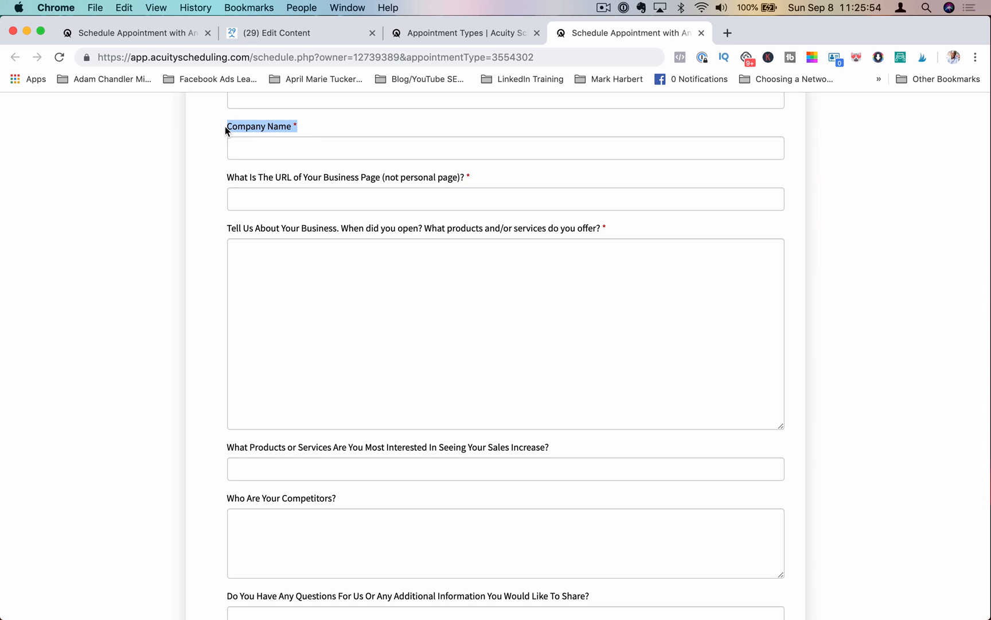
{"action": "left_click_drag", "start_coordinate": [294, 126], "coordinate": [219, 151]}
{"action": "right_click", "coordinate": [234, 125]}
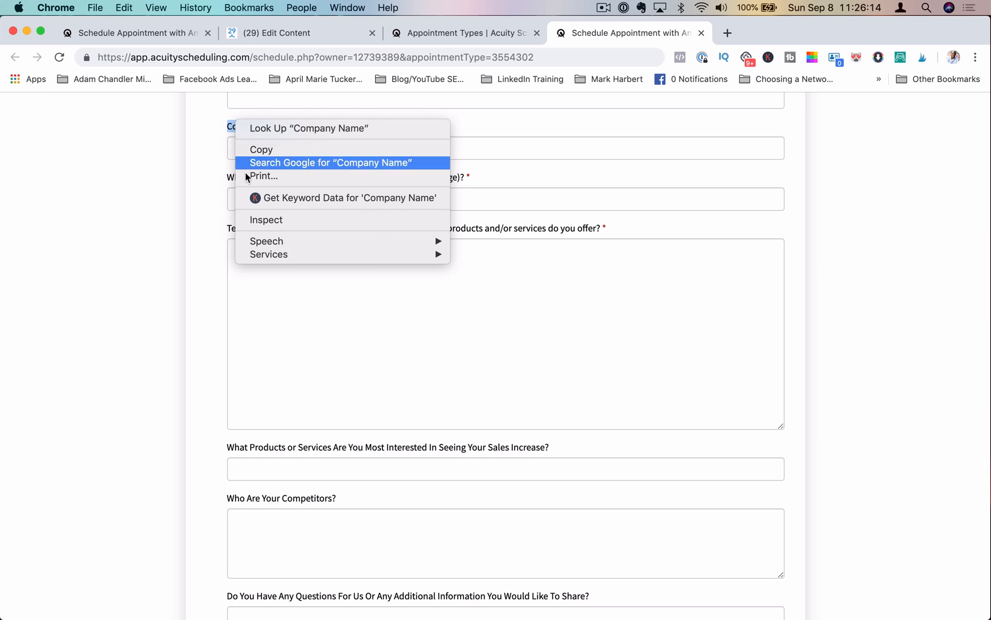
{"action": "left_click", "coordinate": [258, 220]}
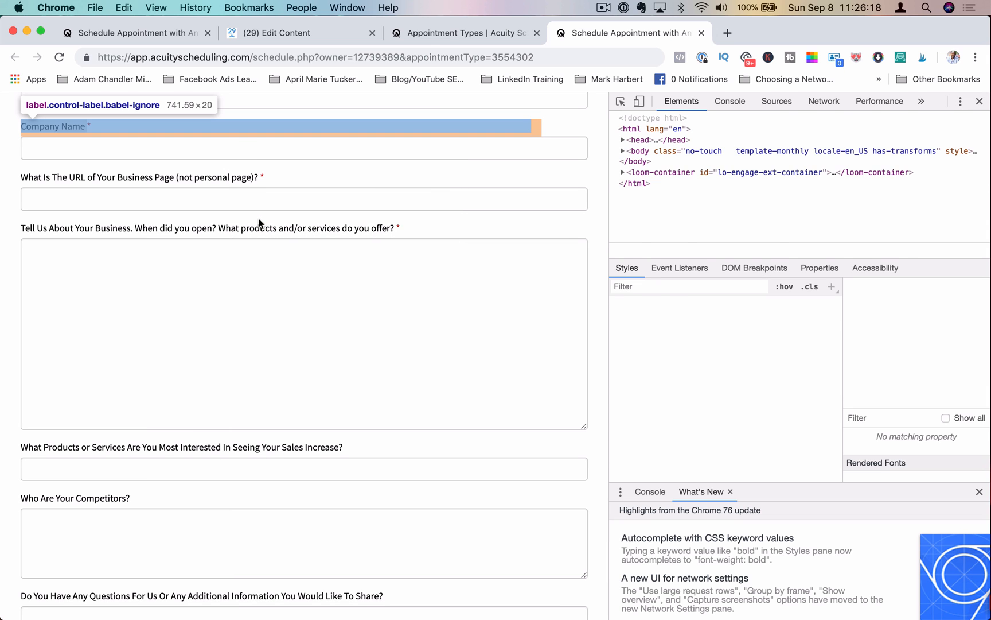
{"action": "key", "text": "super+r"}
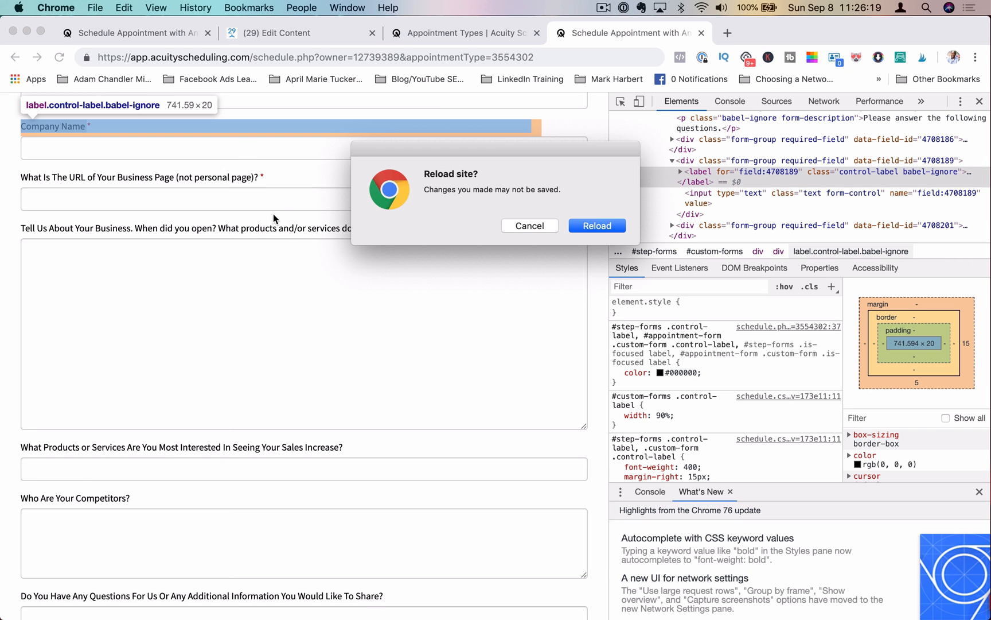
{"action": "left_click", "coordinate": [529, 225]}
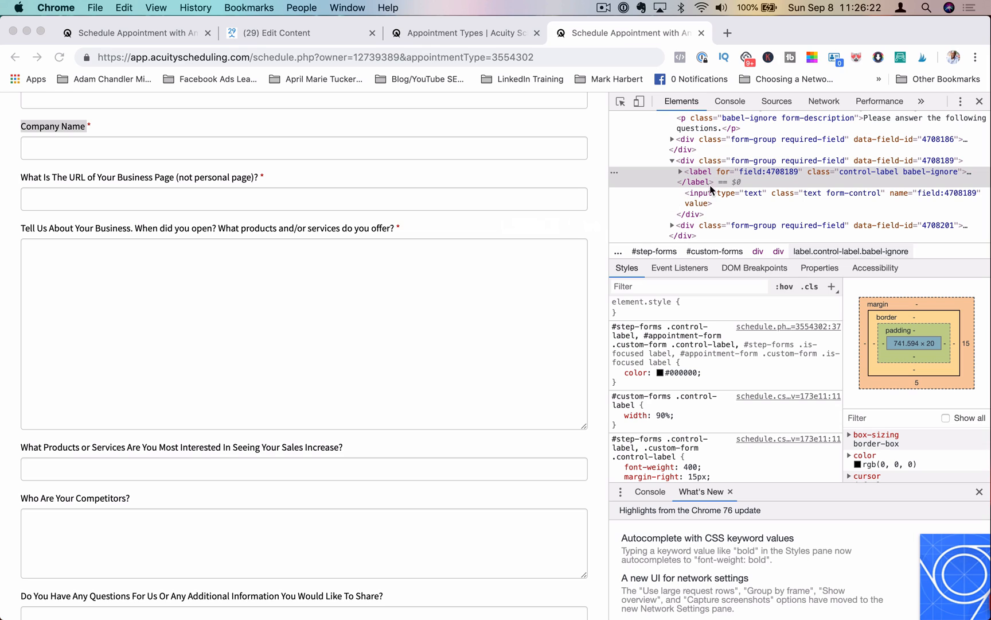
Step: Select the Company Name label's field ID in the page source and switch back to the flow editor
{"action": "left_click", "coordinate": [799, 175]}
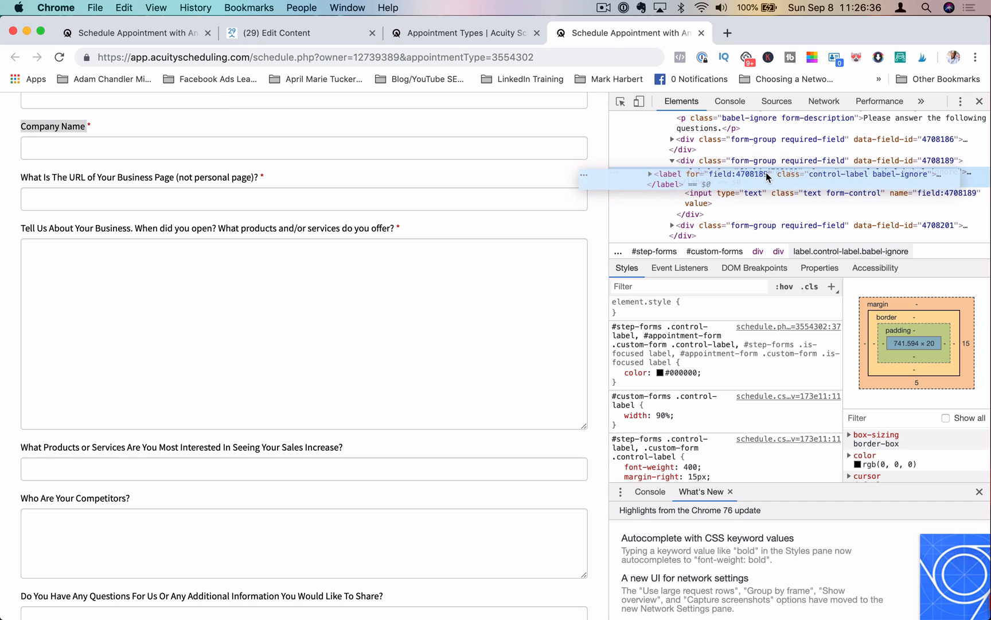
{"action": "double_click", "coordinate": [739, 171]}
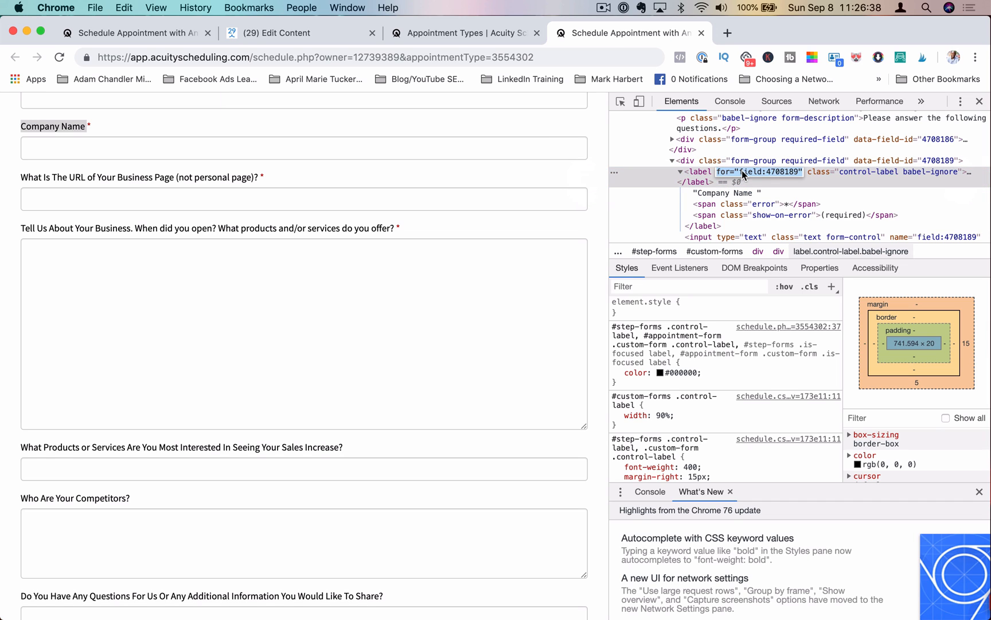
{"action": "left_click", "coordinate": [742, 170]}
{"action": "left_click_drag", "start_coordinate": [740, 171], "coordinate": [787, 171]}
{"action": "left_click", "coordinate": [284, 34]}
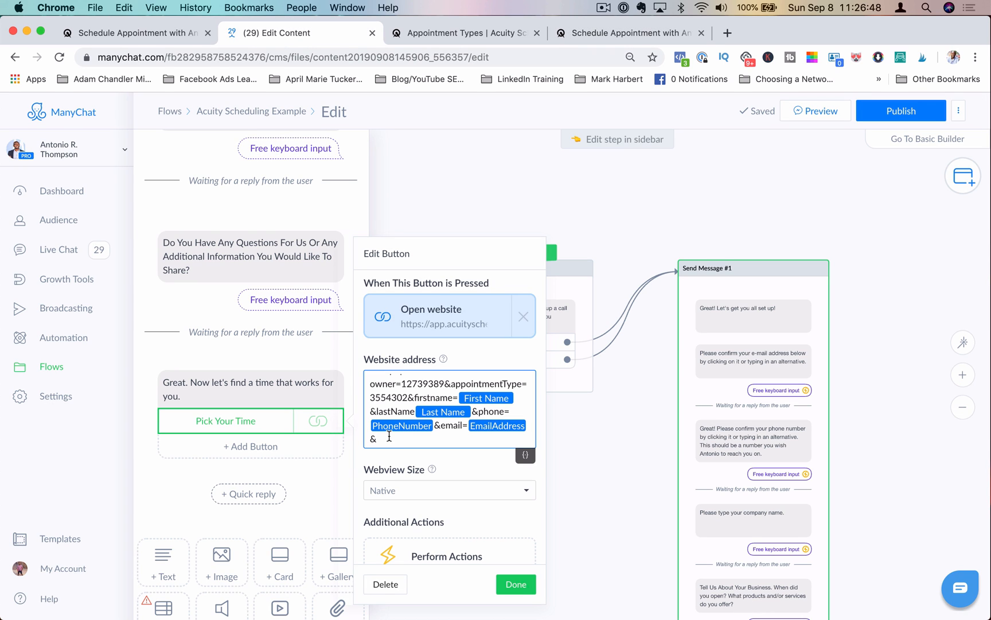
Step: Append the pasted field:4708189 ID followed by = to the website address
{"action": "type", "text": "field:4708189"}
{"action": "type", "text": "="}
{"action": "scroll", "coordinate": [741, 481], "scroll_direction": "up", "scroll_amount": 5}
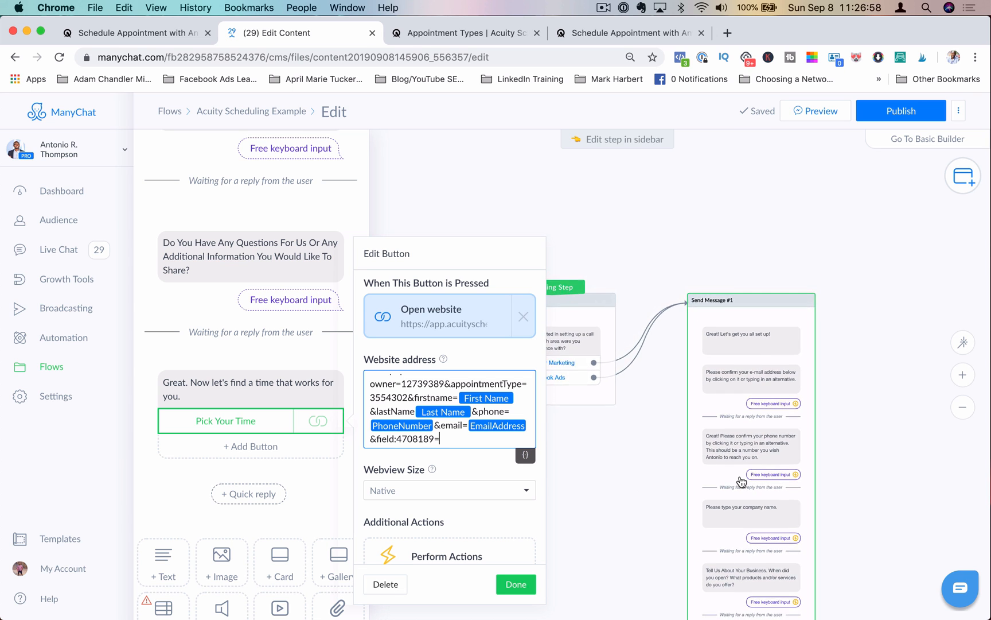
{"action": "scroll", "coordinate": [157, 304], "scroll_direction": "up", "scroll_amount": 10}
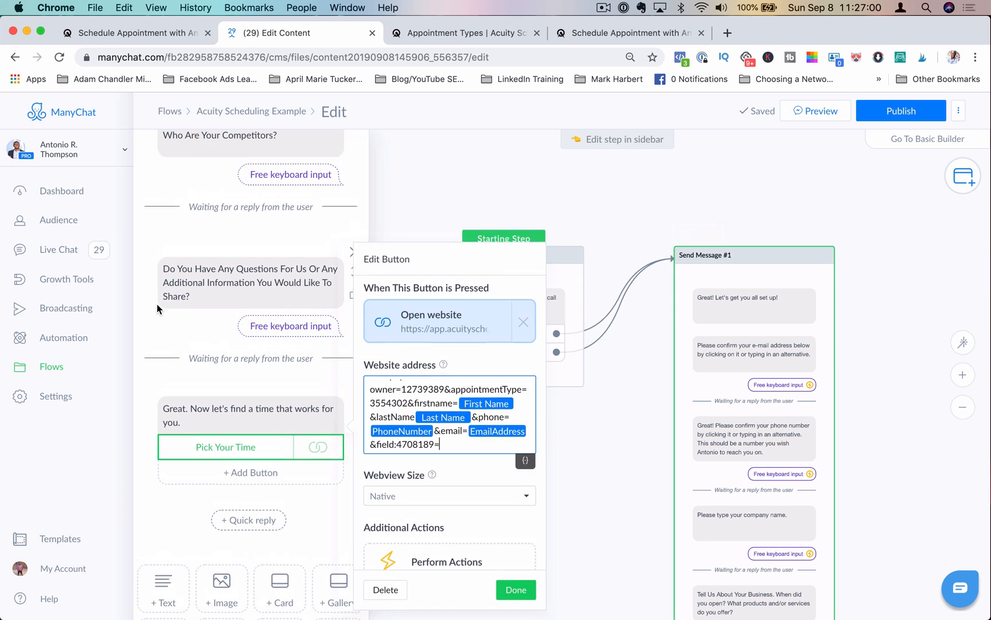
Step: Reopen the Pick Your Time button, insert the Company Name custom field after field:4708189= and add a trailing &
{"action": "scroll", "coordinate": [157, 303], "scroll_direction": "down", "scroll_amount": 10}
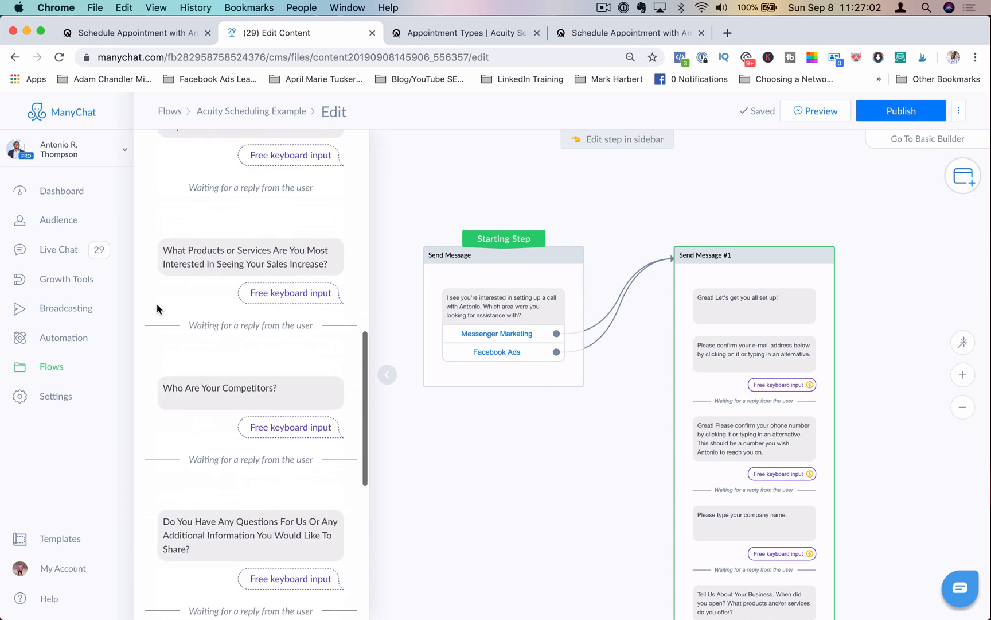
{"action": "scroll", "coordinate": [156, 304], "scroll_direction": "up", "scroll_amount": 9}
{"action": "scroll", "coordinate": [156, 304], "scroll_direction": "up", "scroll_amount": 5}
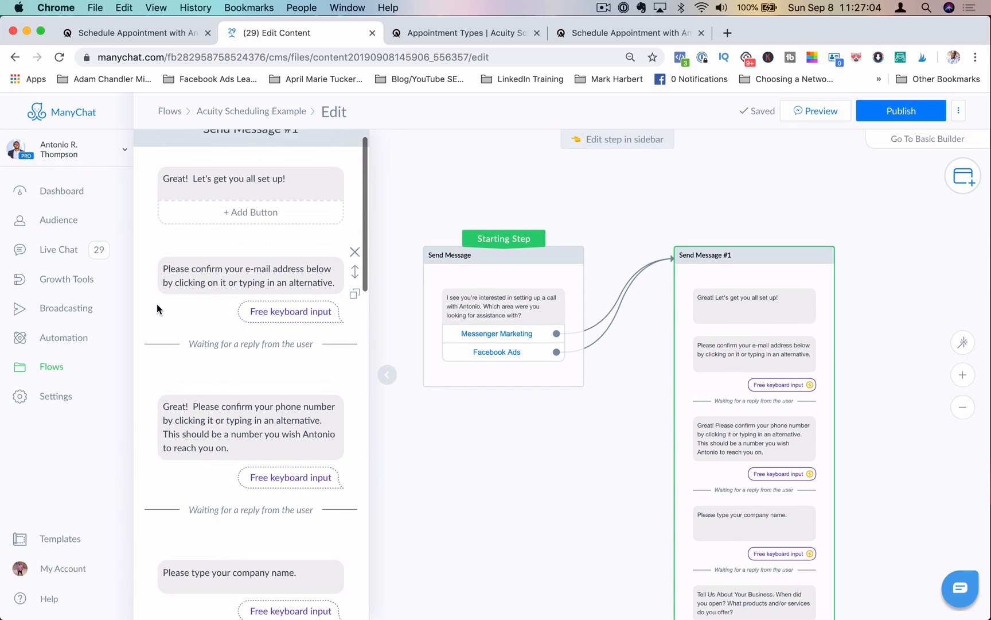
{"action": "scroll", "coordinate": [156, 303], "scroll_direction": "down", "scroll_amount": 7}
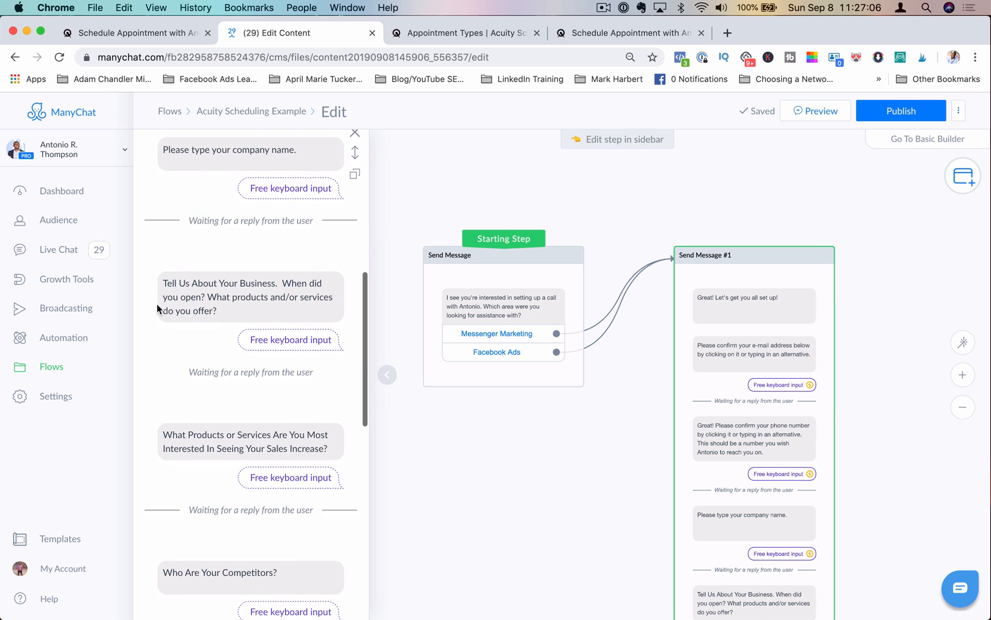
{"action": "scroll", "coordinate": [157, 303], "scroll_direction": "down", "scroll_amount": 10}
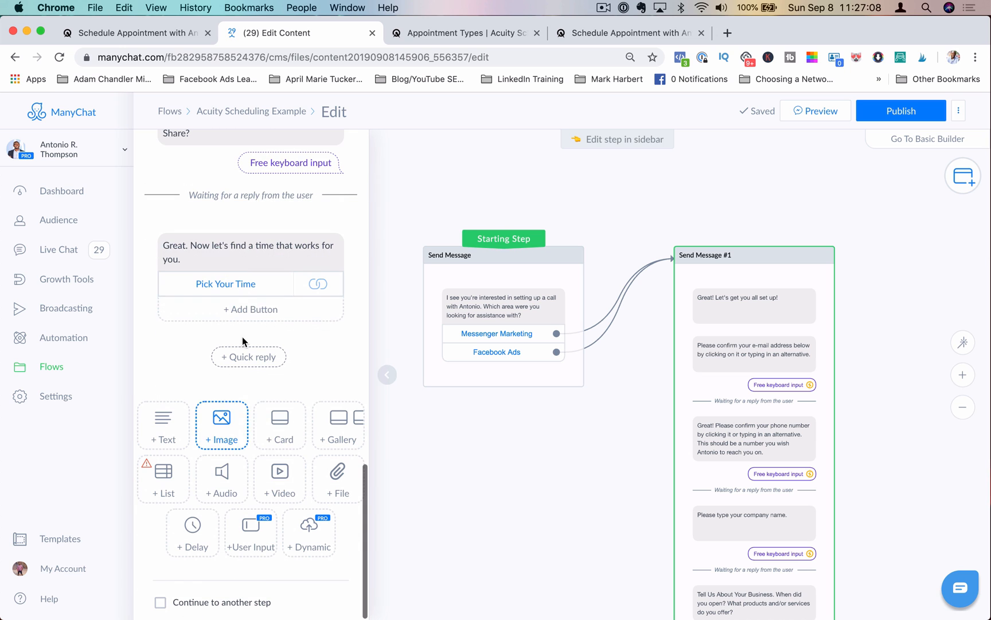
{"action": "left_click", "coordinate": [254, 284]}
{"action": "scroll", "coordinate": [490, 370], "scroll_direction": "down", "scroll_amount": 3}
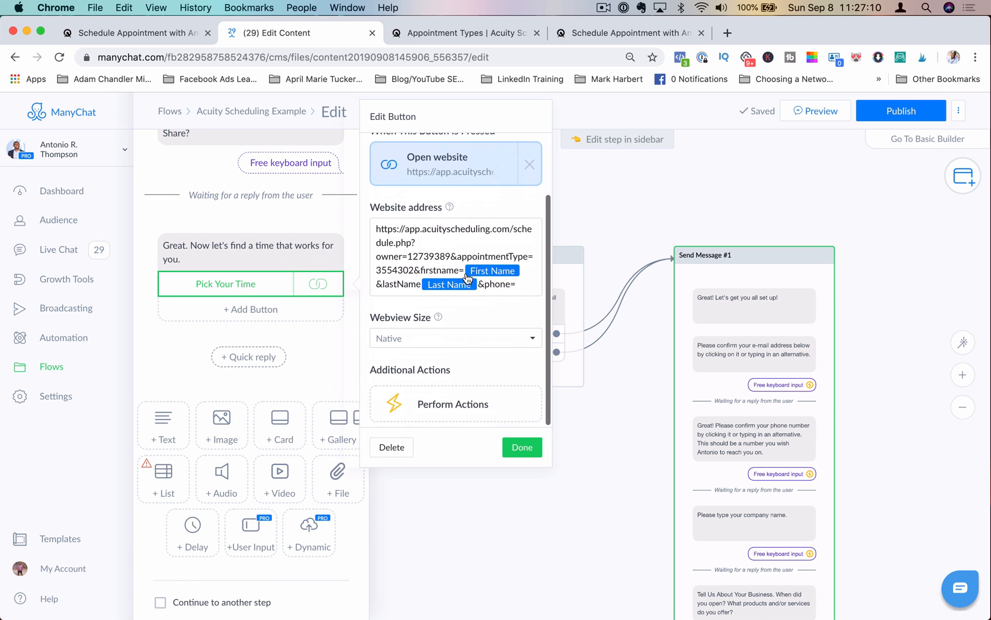
{"action": "left_click", "coordinate": [453, 285]}
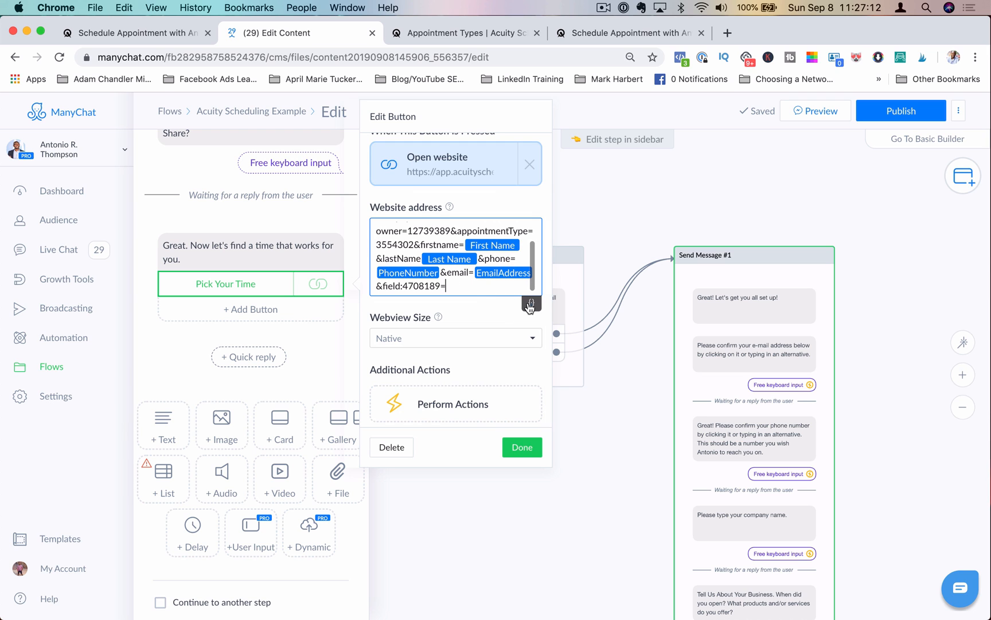
{"action": "left_click", "coordinate": [532, 302]}
{"action": "scroll", "coordinate": [500, 391], "scroll_direction": "down", "scroll_amount": 3}
{"action": "scroll", "coordinate": [501, 392], "scroll_direction": "down", "scroll_amount": 5}
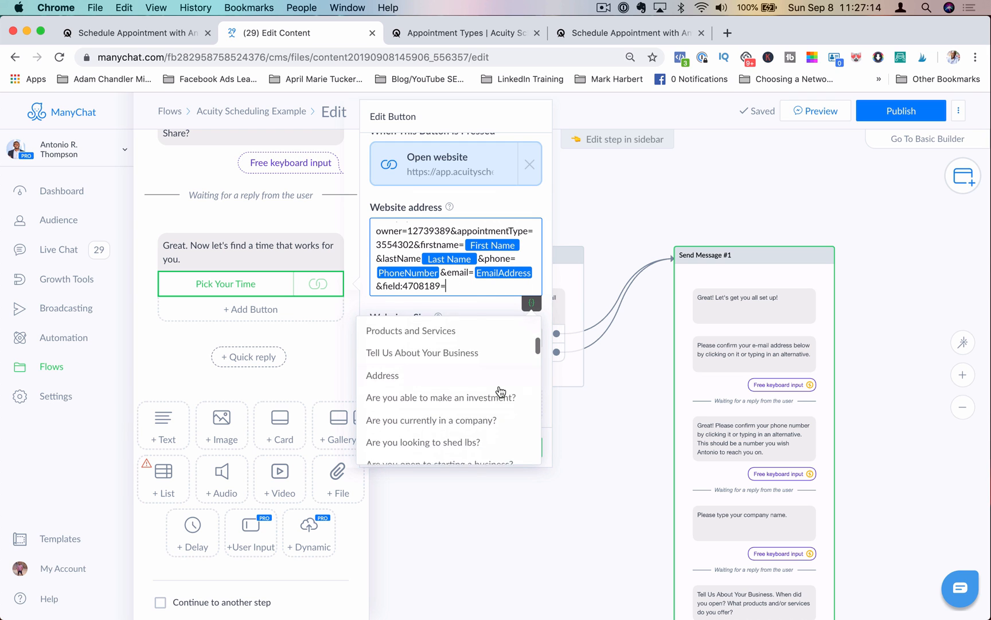
{"action": "scroll", "coordinate": [501, 391], "scroll_direction": "up", "scroll_amount": 4}
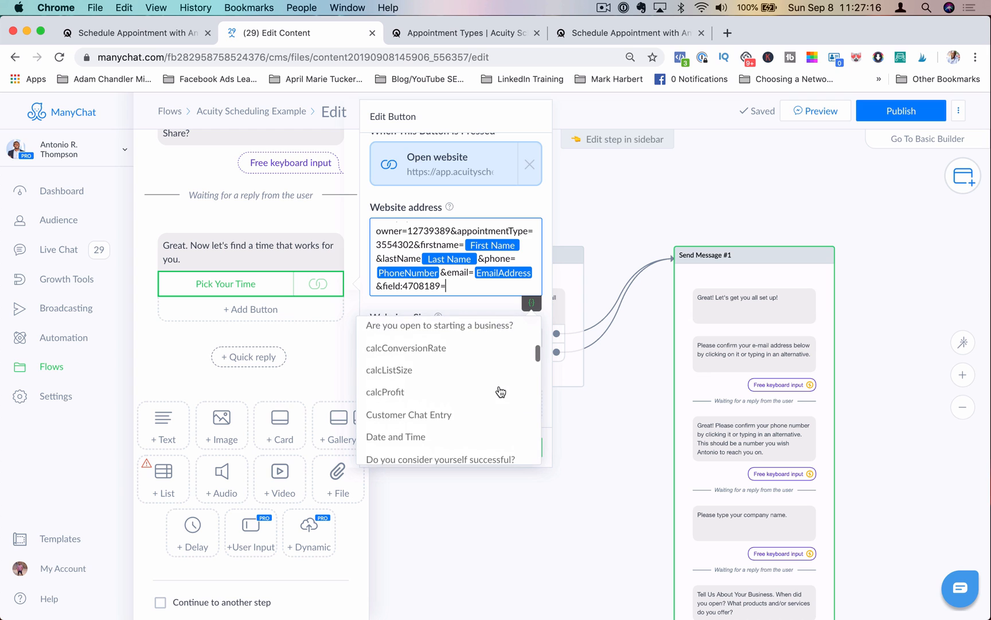
{"action": "scroll", "coordinate": [499, 390], "scroll_direction": "down", "scroll_amount": 2}
{"action": "scroll", "coordinate": [501, 390], "scroll_direction": "down", "scroll_amount": 6}
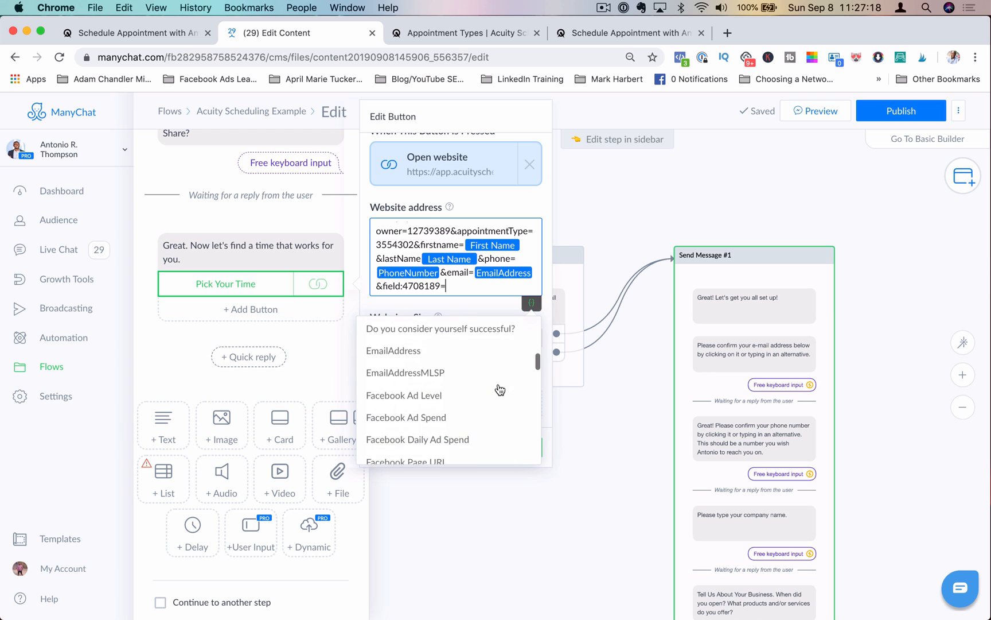
{"action": "scroll", "coordinate": [500, 390], "scroll_direction": "down", "scroll_amount": 8}
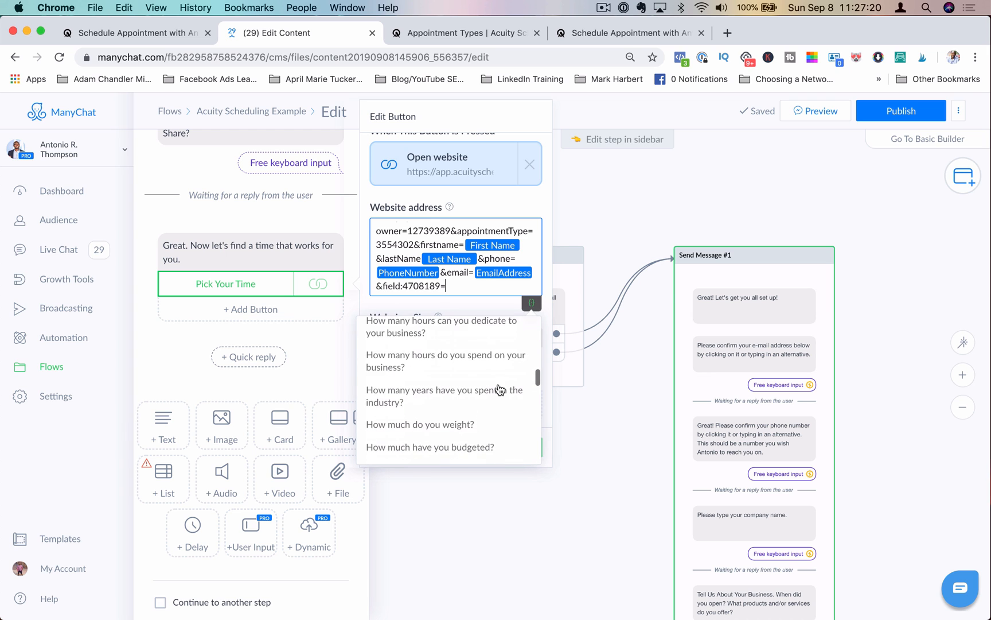
{"action": "scroll", "coordinate": [501, 390], "scroll_direction": "down", "scroll_amount": 8}
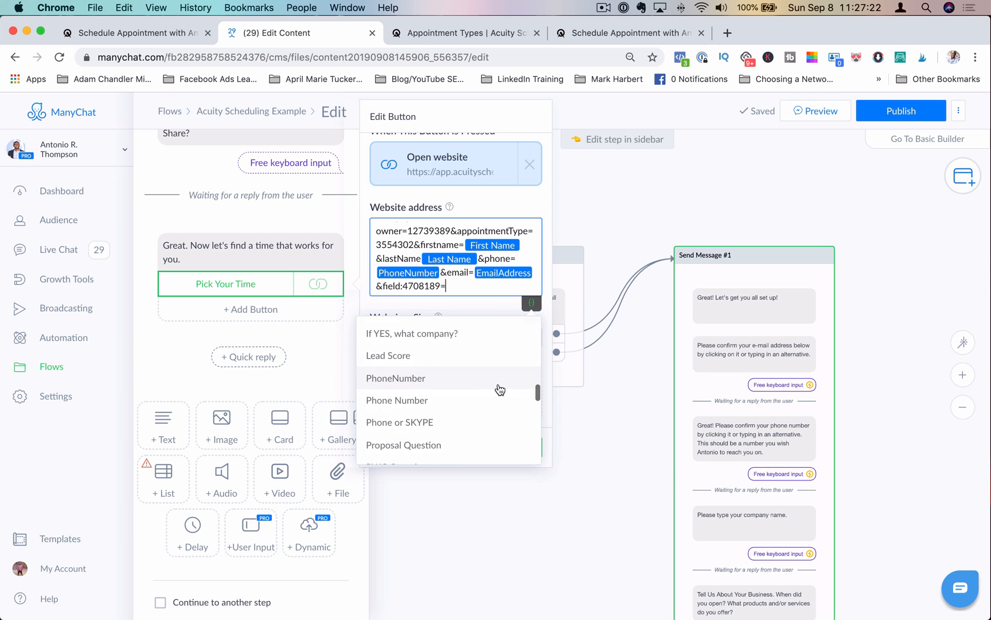
{"action": "scroll", "coordinate": [500, 390], "scroll_direction": "down", "scroll_amount": 8}
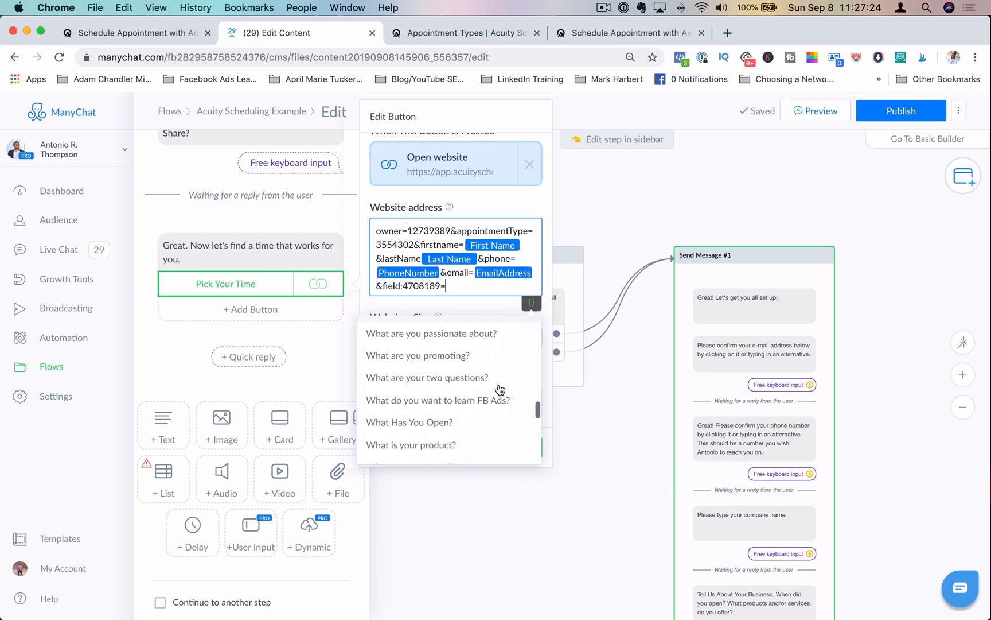
{"action": "scroll", "coordinate": [500, 390], "scroll_direction": "down", "scroll_amount": 10}
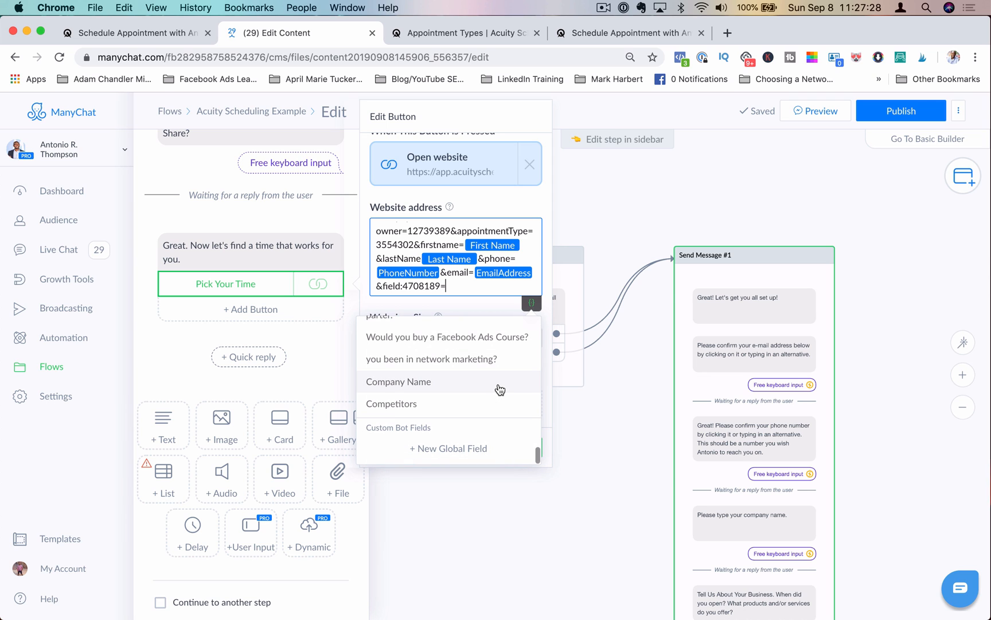
{"action": "left_click", "coordinate": [480, 389]}
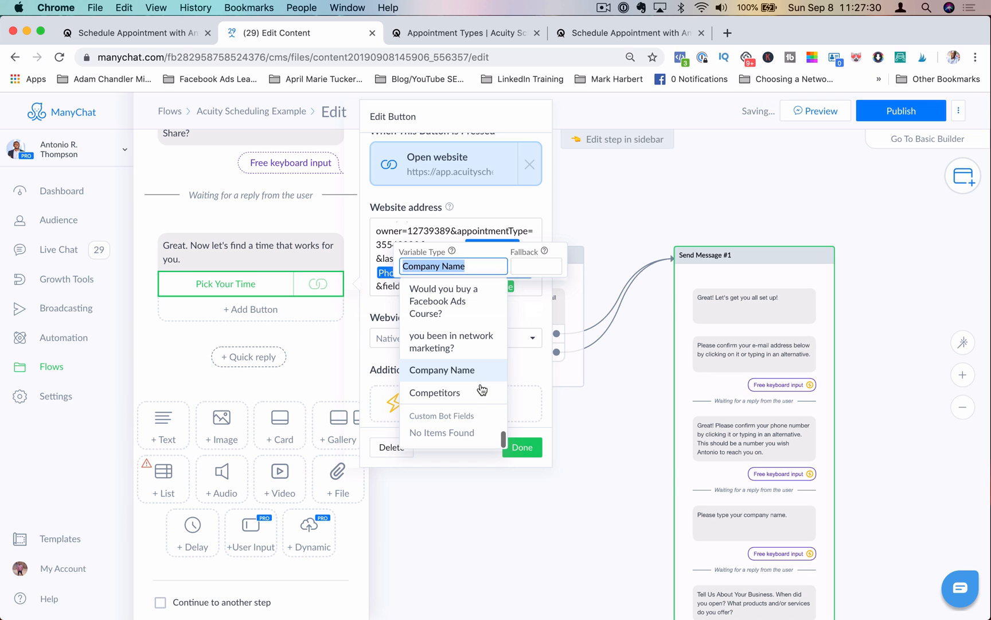
{"action": "left_click", "coordinate": [519, 320]}
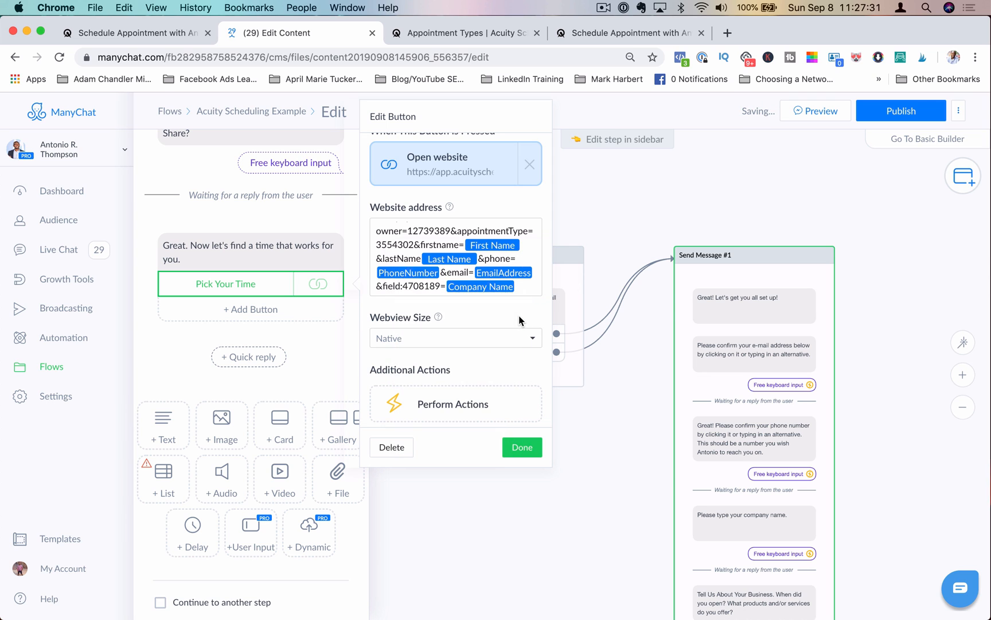
{"action": "left_click", "coordinate": [525, 286]}
{"action": "type", "text": "&"}
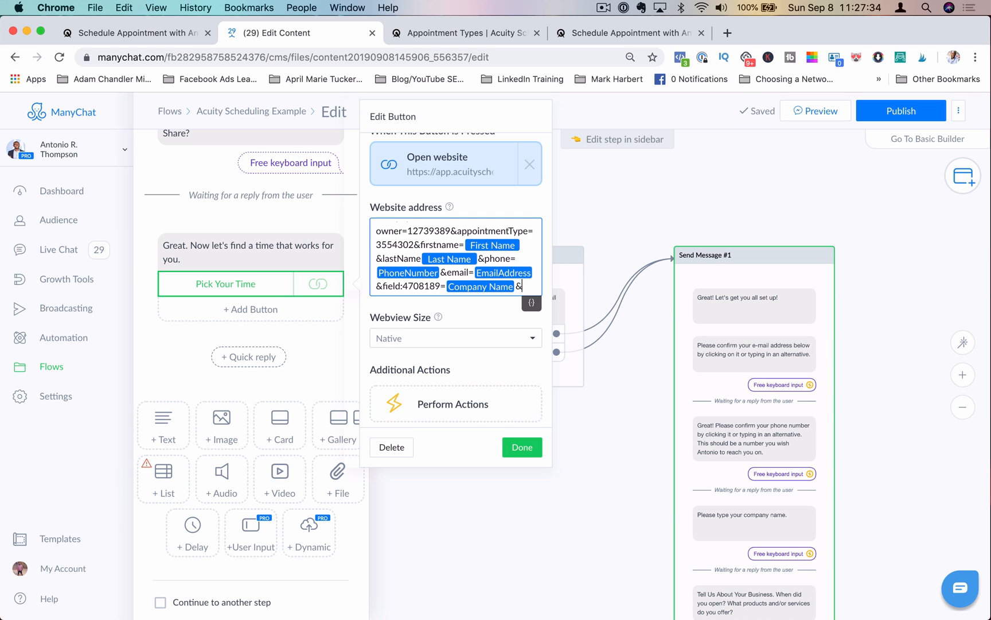
Step: Inspect the business page URL question's label on the Acuity form, select its field ID, and return to the flow editor
{"action": "left_click", "coordinate": [604, 32]}
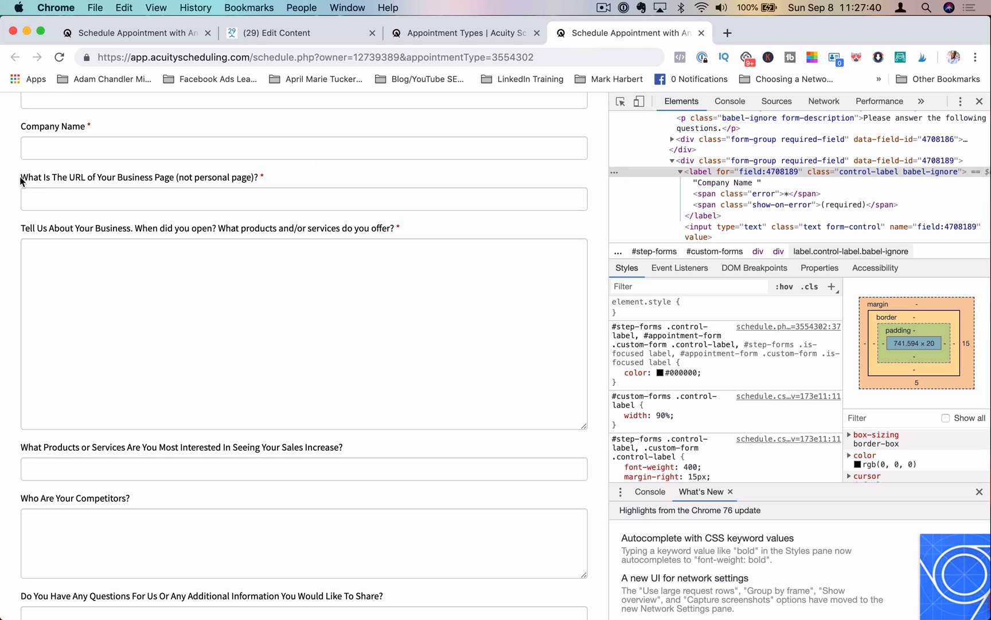
{"action": "left_click_drag", "start_coordinate": [21, 179], "coordinate": [280, 187]}
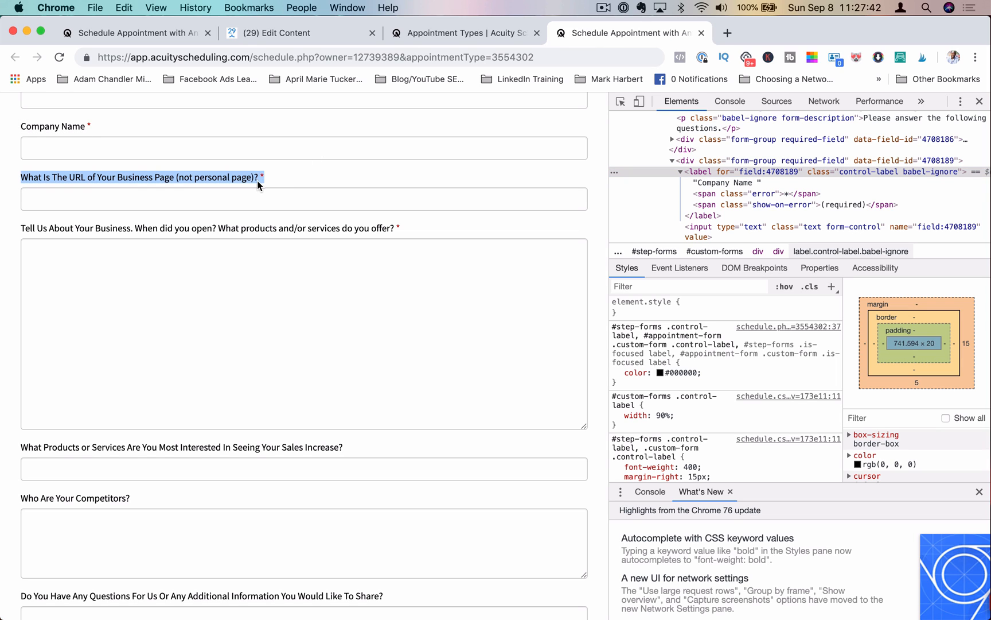
{"action": "right_click", "coordinate": [237, 179]}
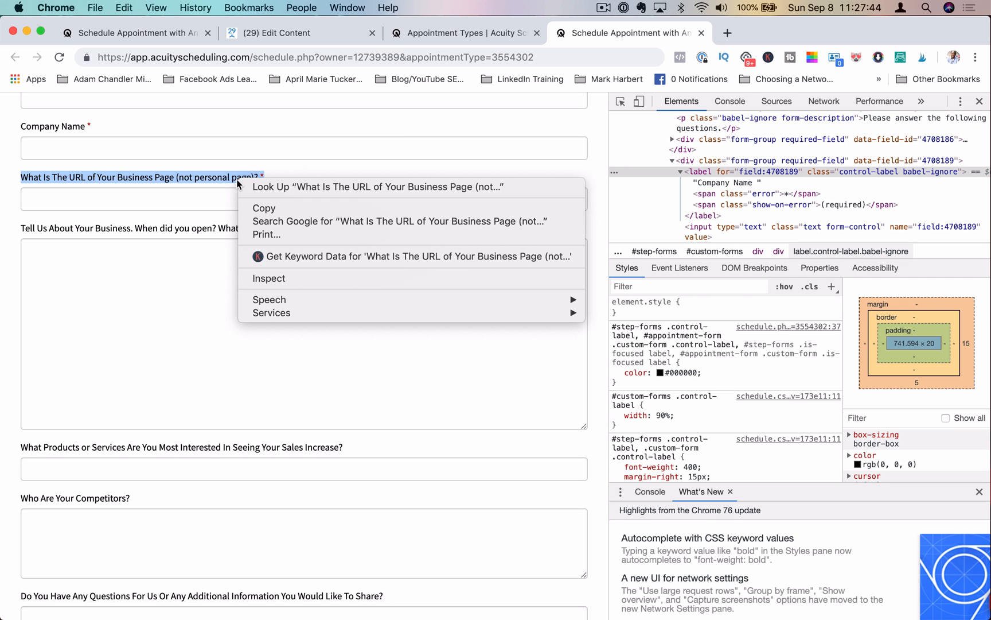
{"action": "left_click", "coordinate": [282, 278]}
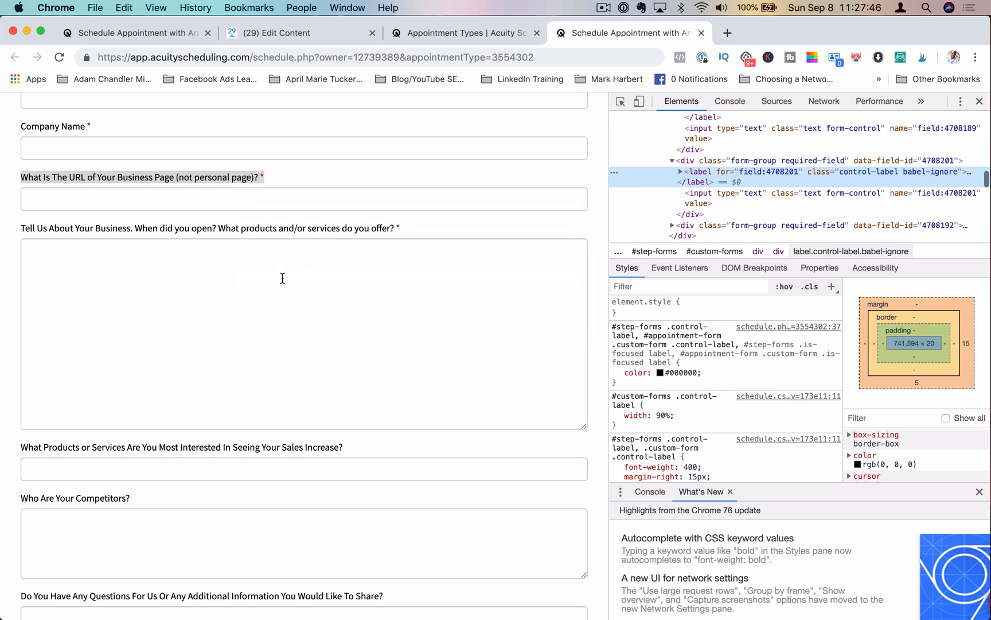
{"action": "double_click", "coordinate": [747, 171]}
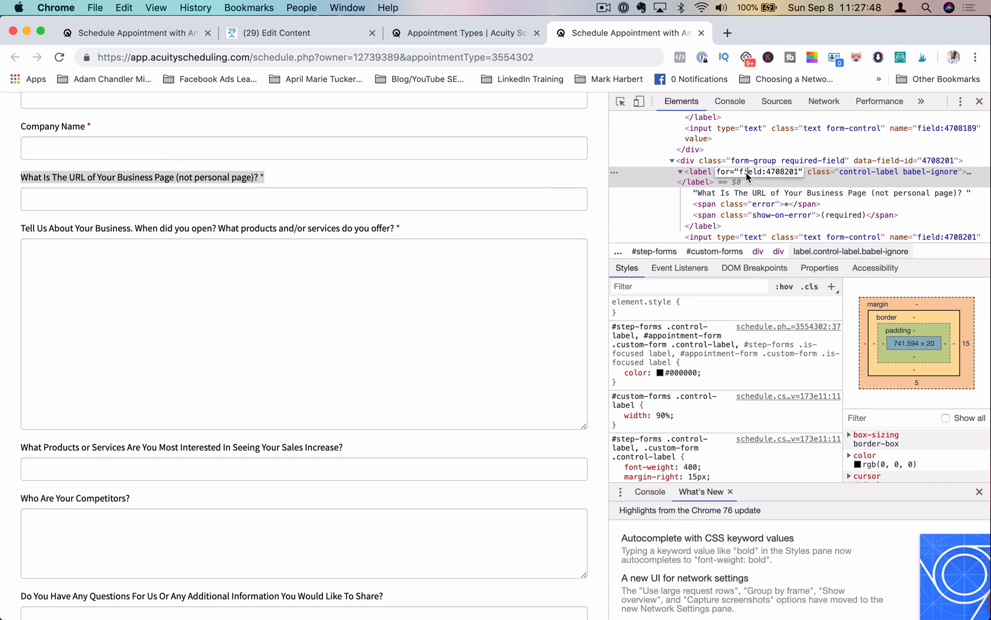
{"action": "left_click_drag", "start_coordinate": [740, 173], "coordinate": [748, 173]}
{"action": "left_click", "coordinate": [338, 35]}
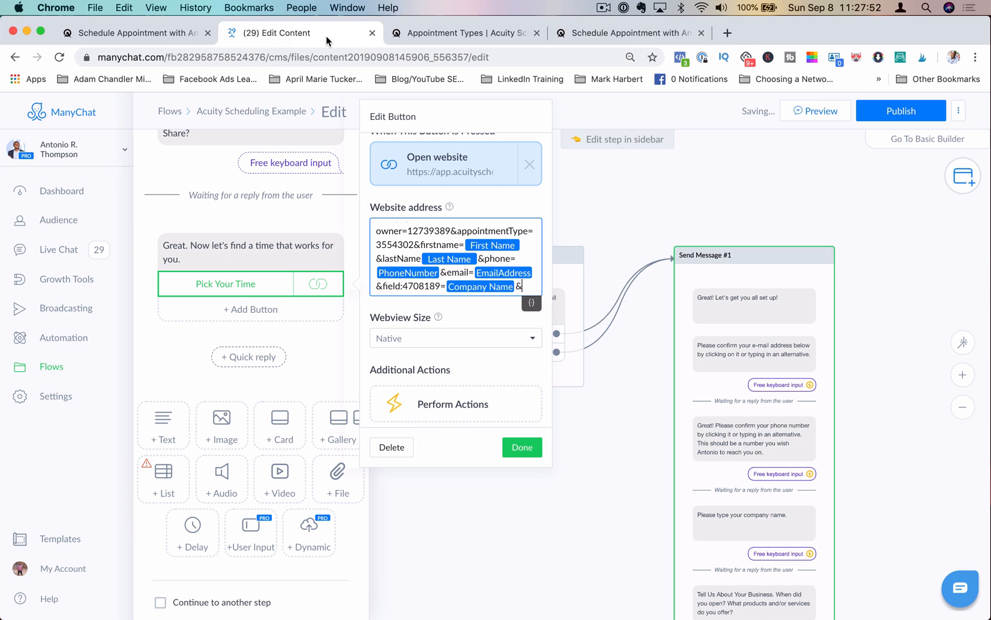
Step: Append field:4708201= to the website address and finish editing the button
{"action": "type", "text": "field:4708201"}
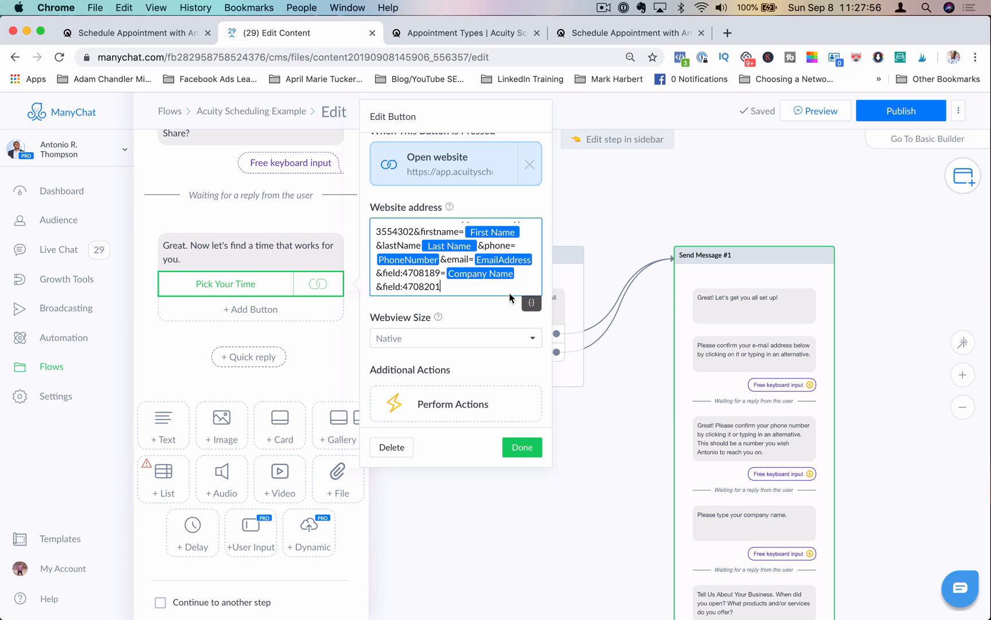
{"action": "type", "text": "="}
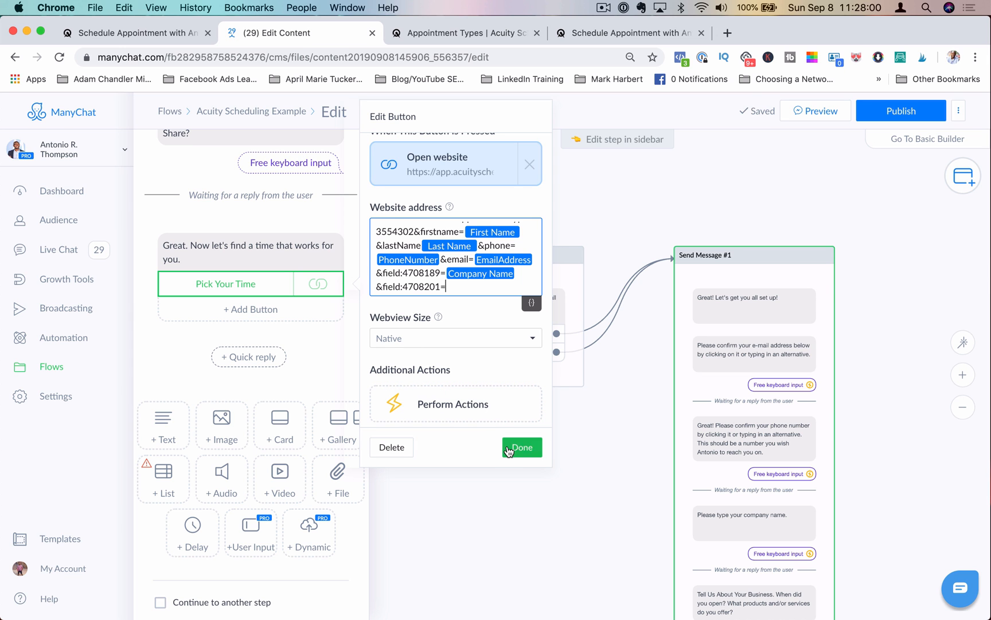
{"action": "left_click", "coordinate": [522, 447]}
Step: Duplicate the "Who Are Your Competitors?" question block in the message
{"action": "scroll", "coordinate": [273, 326], "scroll_direction": "down", "scroll_amount": 15}
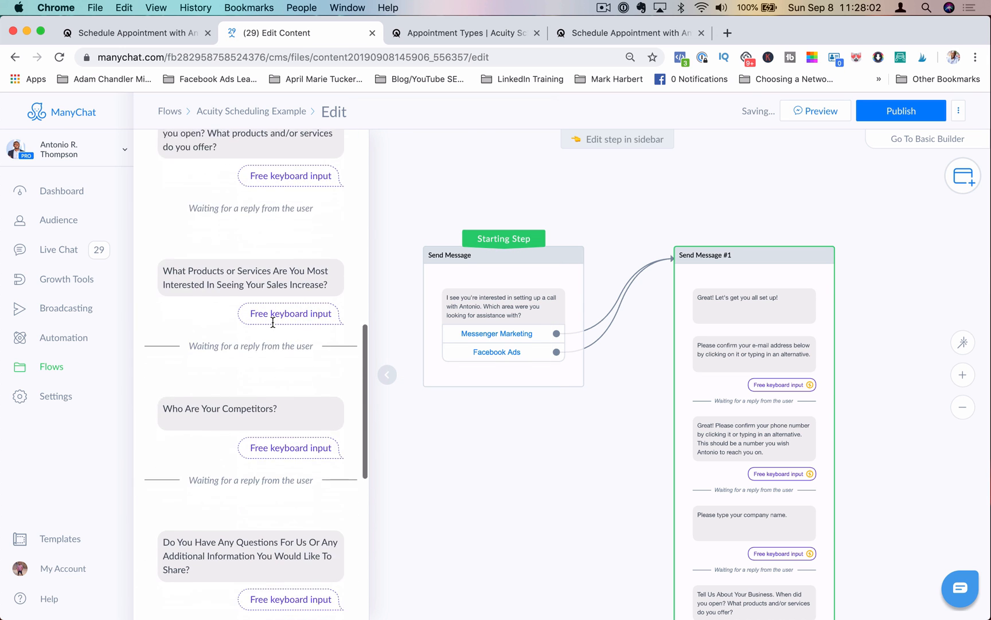
{"action": "scroll", "coordinate": [262, 398], "scroll_direction": "down", "scroll_amount": 3}
{"action": "scroll", "coordinate": [260, 424], "scroll_direction": "up", "scroll_amount": 2}
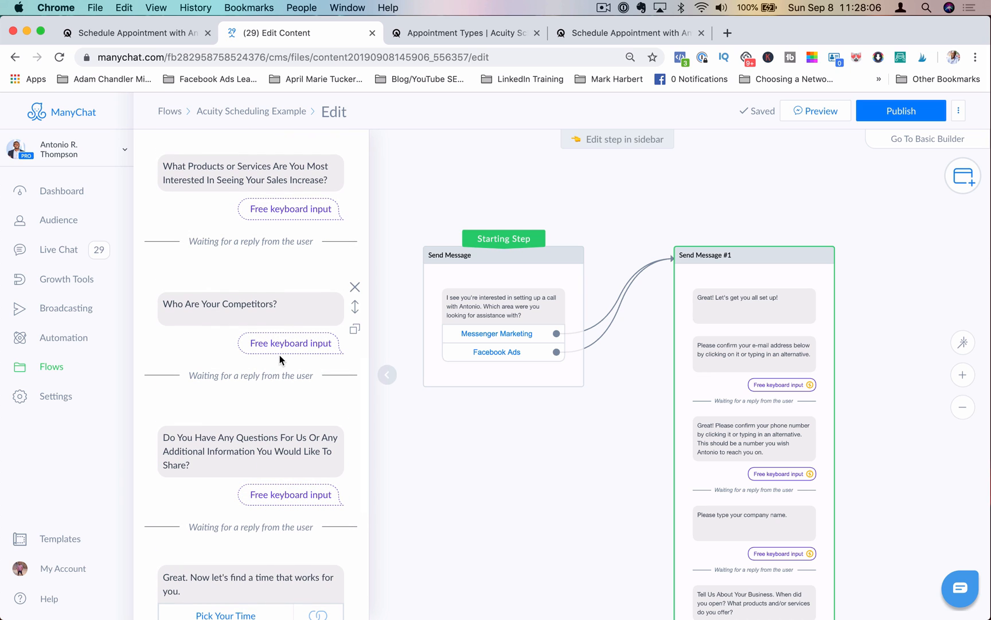
{"action": "left_click", "coordinate": [354, 328]}
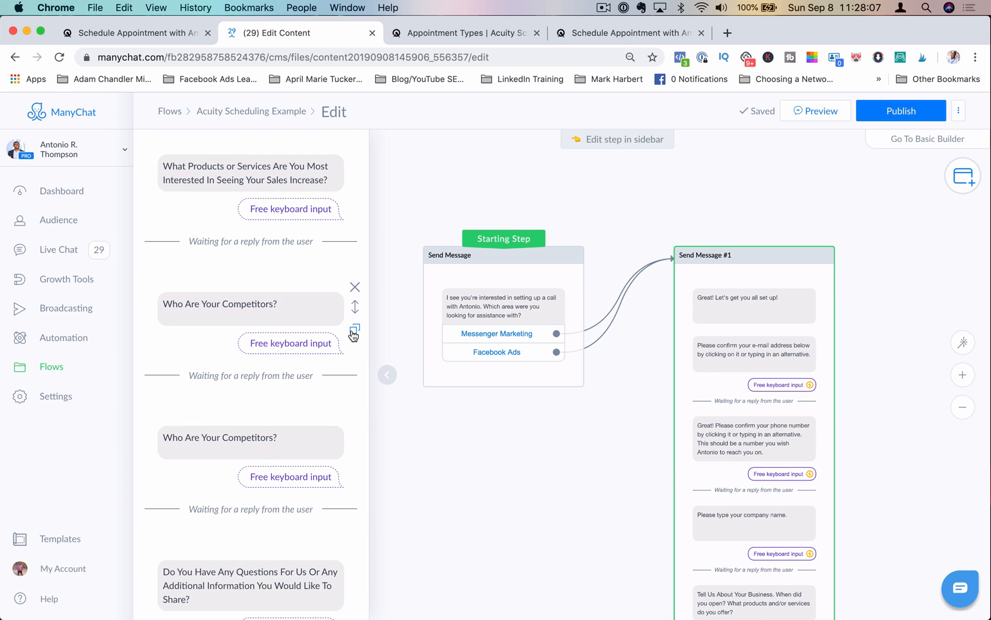
Step: Replace the duplicated question's text with "What is the url of your business page?"
{"action": "left_click", "coordinate": [289, 438]}
{"action": "left_click_drag", "start_coordinate": [290, 438], "coordinate": [113, 430]}
{"action": "key", "text": "BackSpace"}
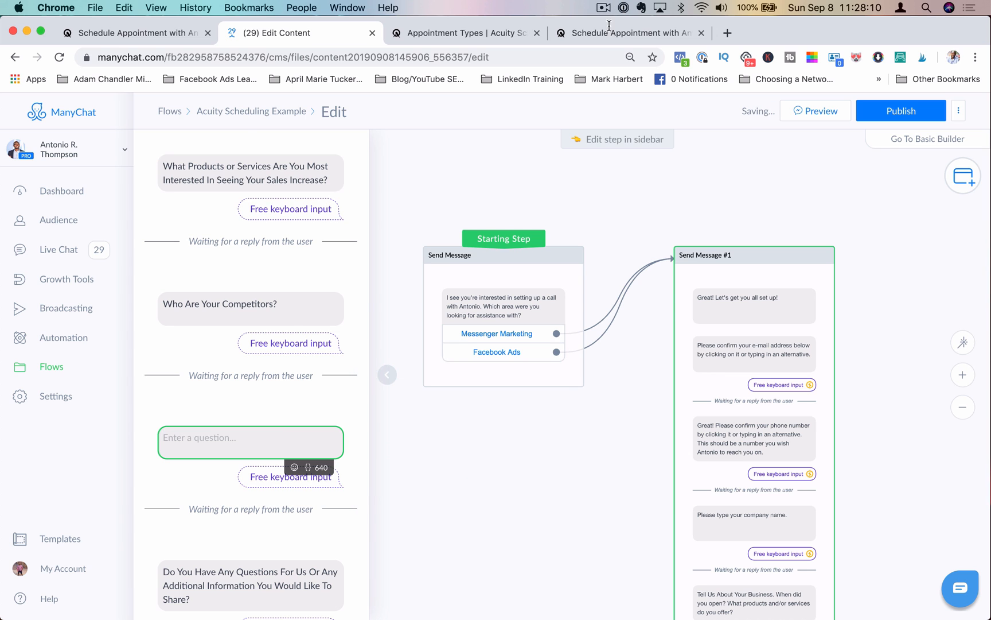
{"action": "left_click", "coordinate": [476, 33]}
{"action": "left_click", "coordinate": [591, 33]}
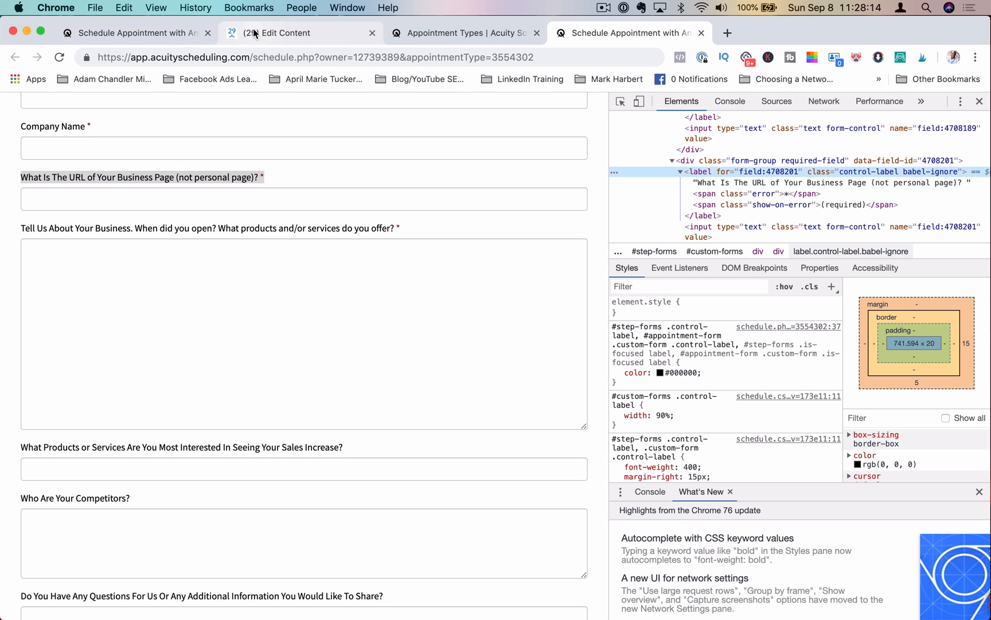
{"action": "scroll", "coordinate": [274, 188], "scroll_direction": "down", "scroll_amount": 5}
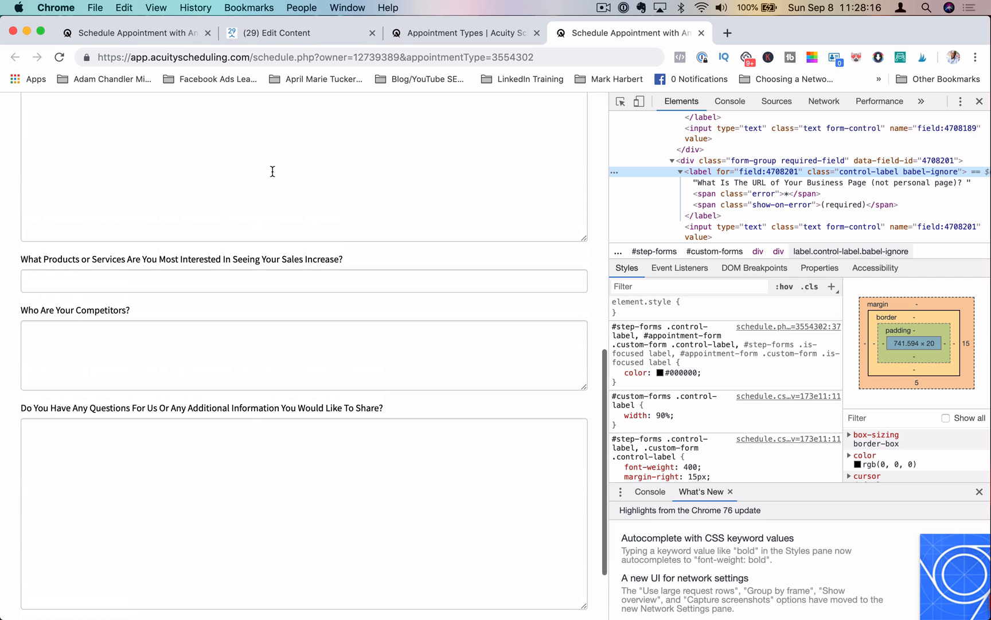
{"action": "left_click", "coordinate": [266, 48]}
{"action": "left_click", "coordinate": [266, 40]}
{"action": "type", "text": "Wha"}
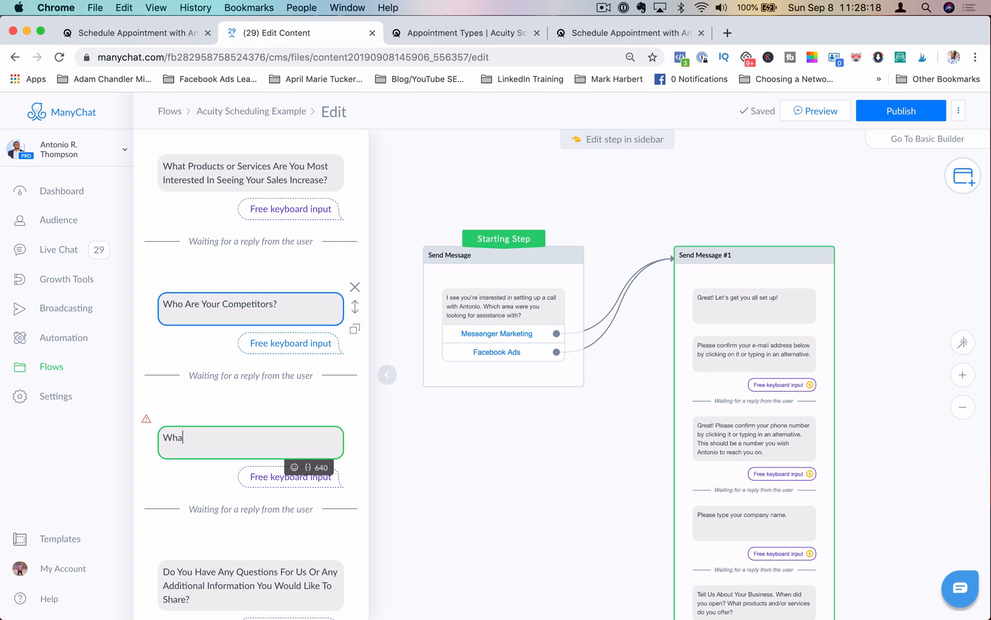
{"action": "type", "text": "t is the url of your business page?"}
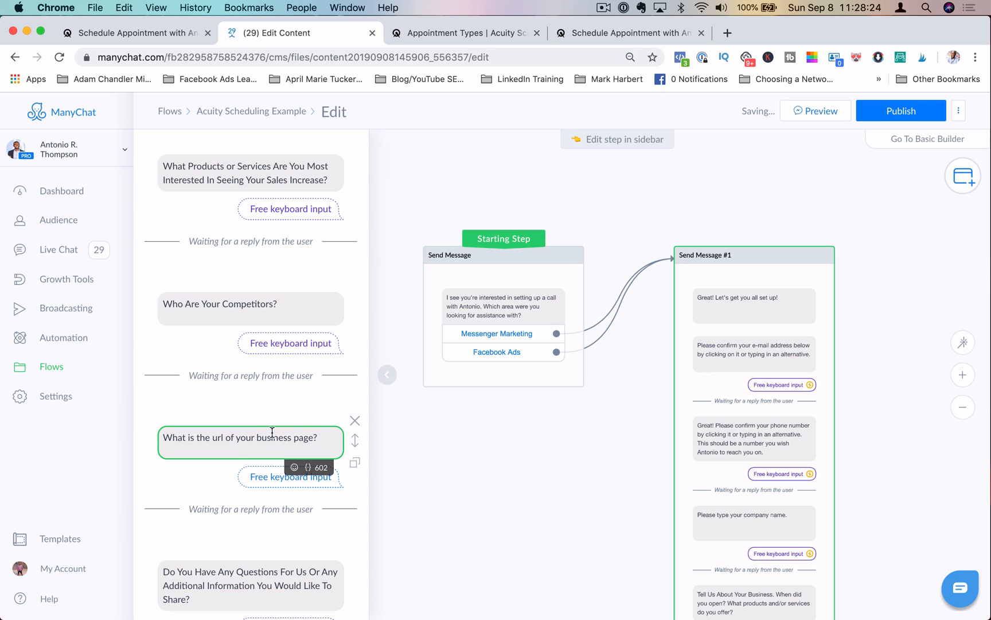
Step: Save the business page question's reply to a new custom field named "Facebook Business Page"
{"action": "left_click", "coordinate": [309, 437]}
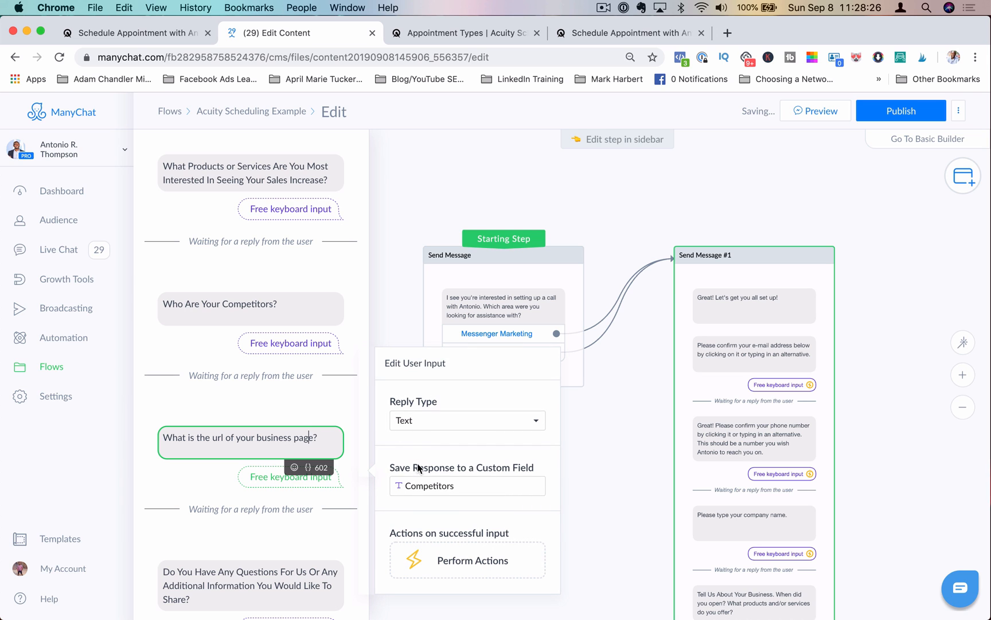
{"action": "left_click", "coordinate": [445, 485]}
{"action": "left_click_drag", "start_coordinate": [479, 486], "coordinate": [387, 485]}
{"action": "key", "text": "BackSpace"}
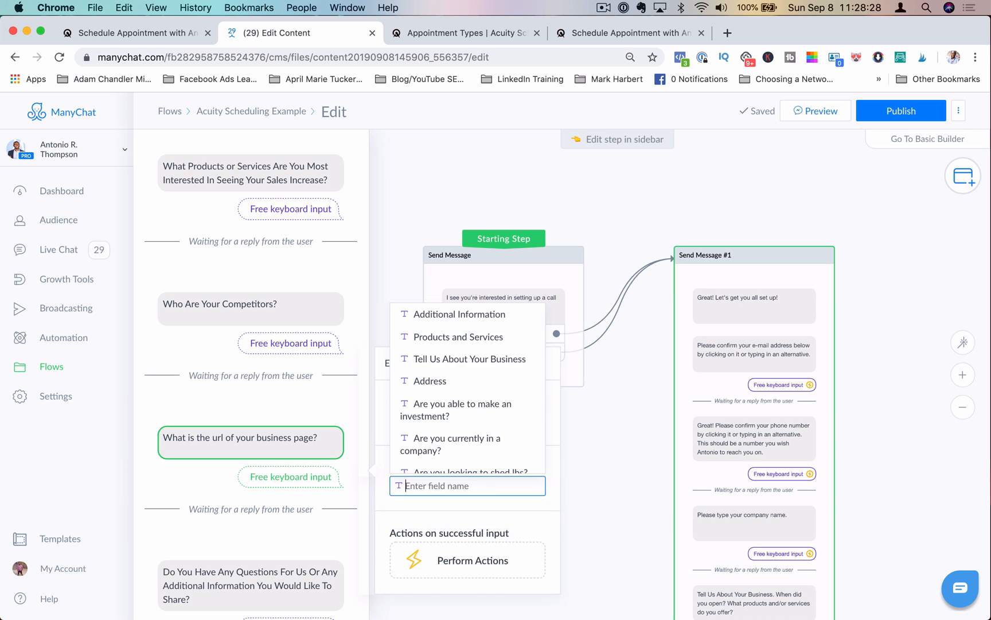
{"action": "type", "text": "Facebook Business Page"}
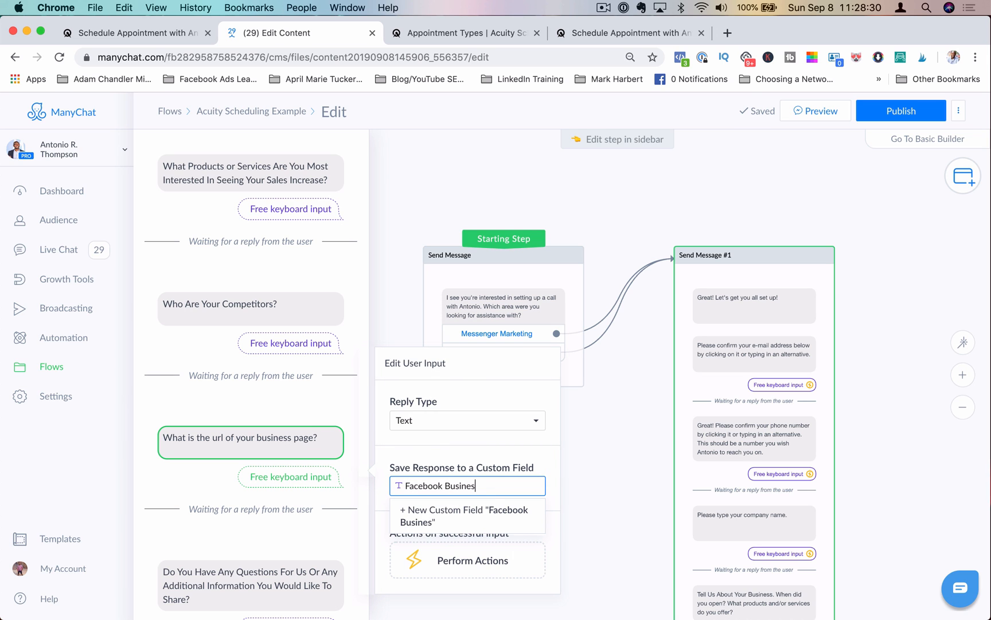
{"action": "left_click", "coordinate": [408, 532]}
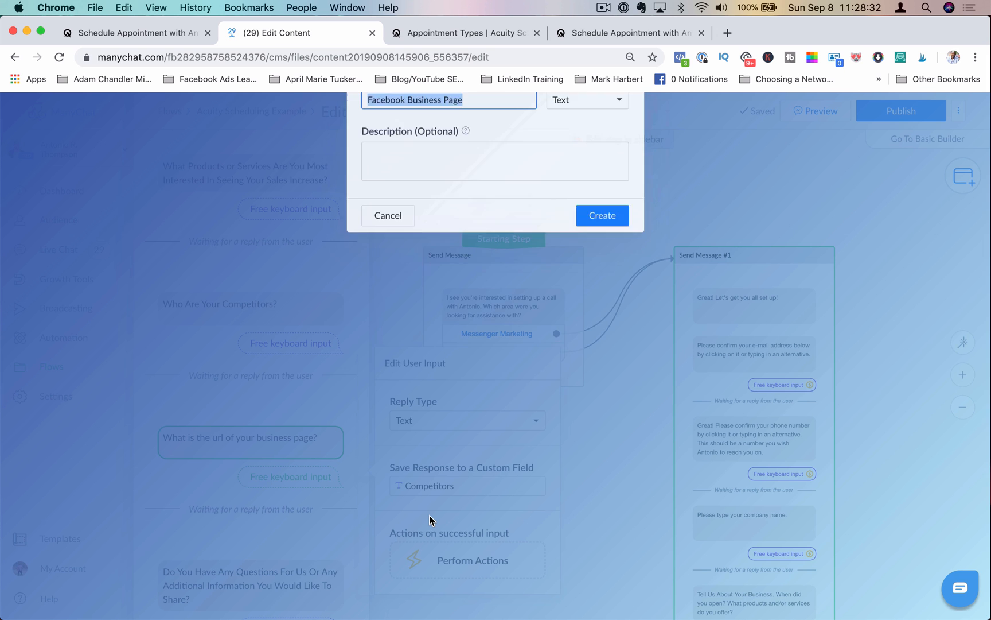
{"action": "left_click", "coordinate": [610, 349]}
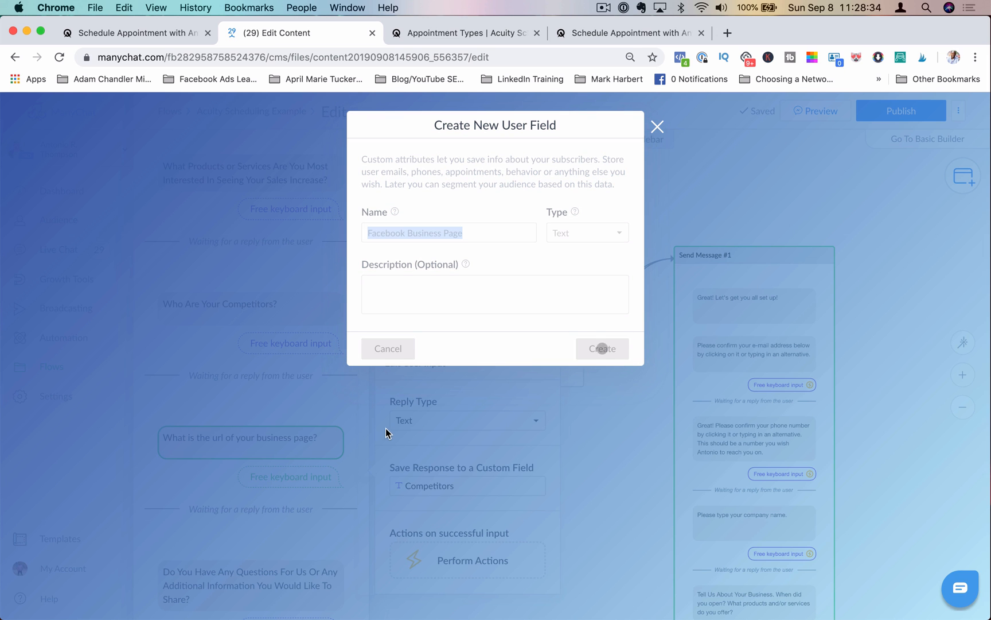
Step: Insert the Facebook Business Page custom field after field:4708201= in the booking button's website address, followed by an ampersand
{"action": "scroll", "coordinate": [319, 493], "scroll_direction": "down", "scroll_amount": 7}
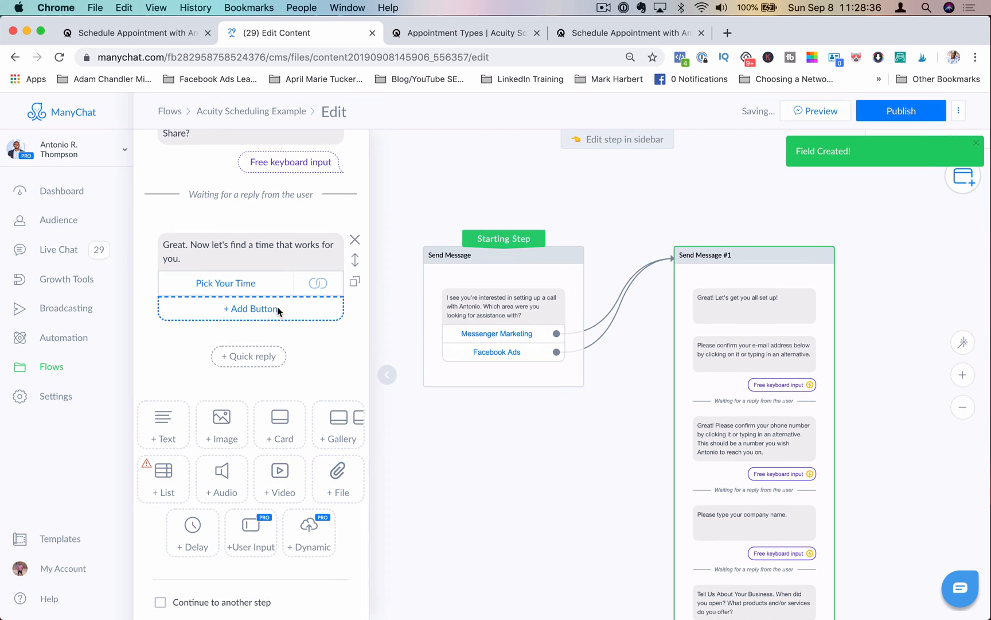
{"action": "left_click", "coordinate": [269, 284]}
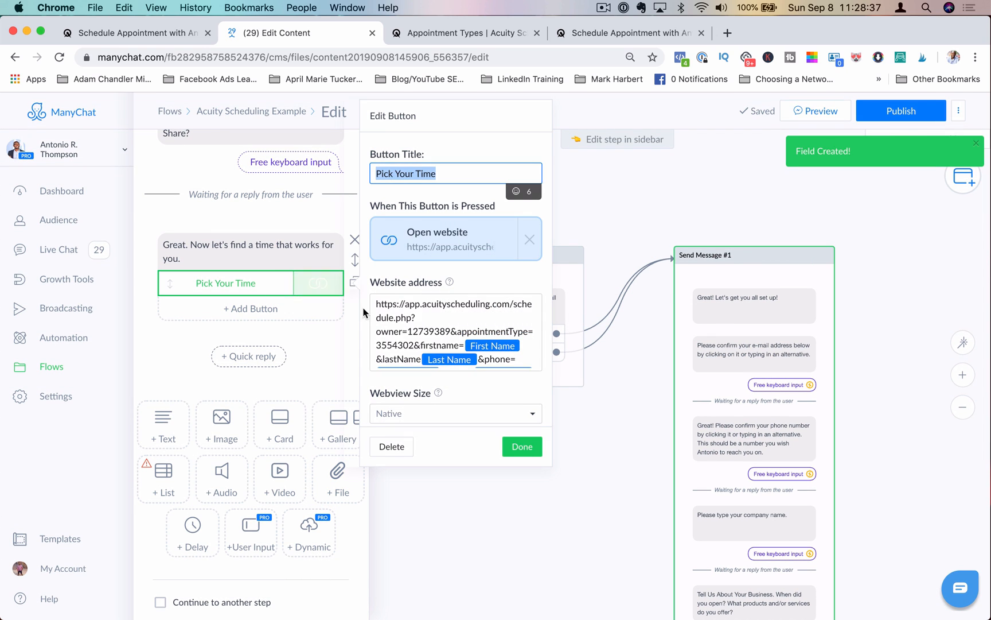
{"action": "left_click", "coordinate": [459, 361]}
{"action": "left_click", "coordinate": [531, 380]}
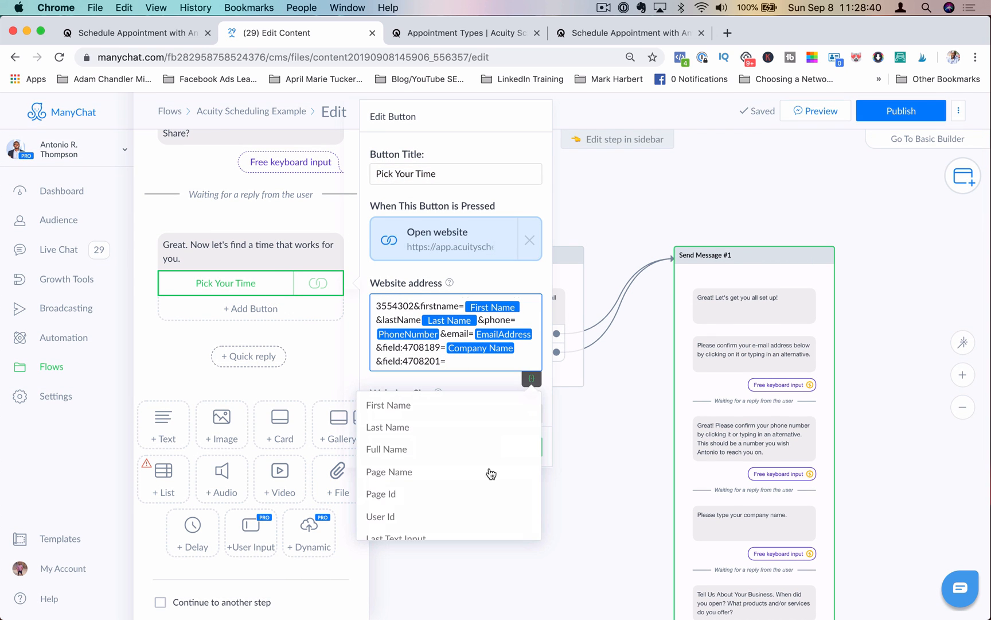
{"action": "scroll", "coordinate": [491, 474], "scroll_direction": "down", "scroll_amount": 15}
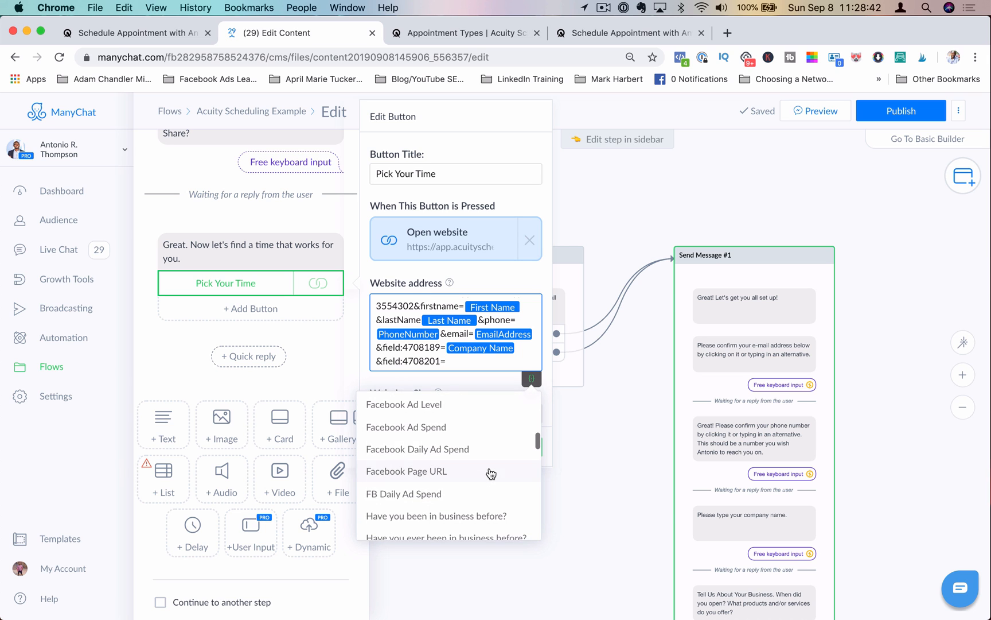
{"action": "scroll", "coordinate": [480, 444], "scroll_direction": "up", "scroll_amount": 1}
{"action": "scroll", "coordinate": [481, 446], "scroll_direction": "down", "scroll_amount": 10}
{"action": "scroll", "coordinate": [482, 446], "scroll_direction": "down", "scroll_amount": 10}
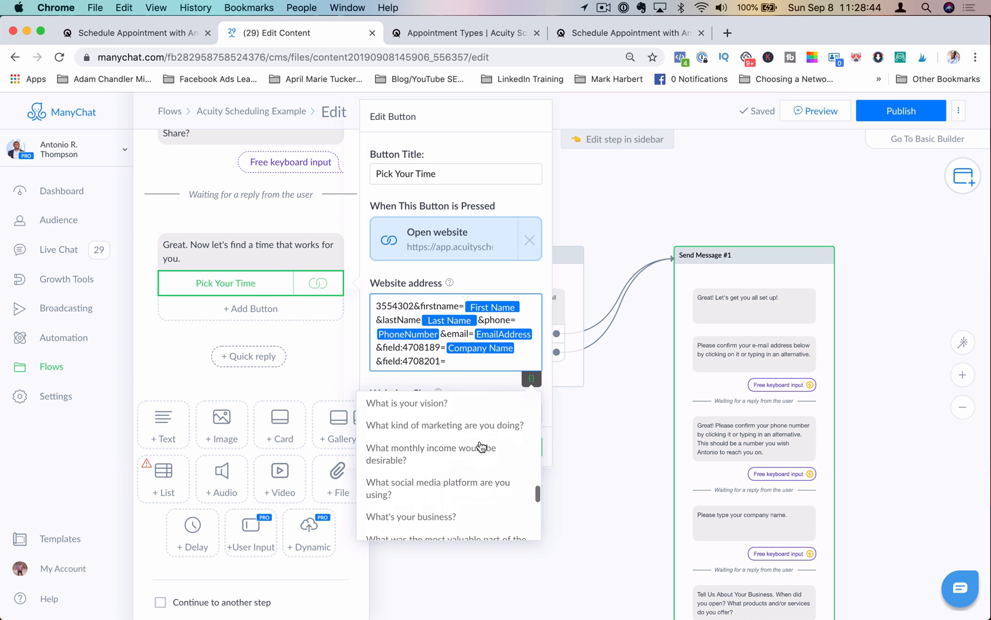
{"action": "left_click", "coordinate": [464, 480]}
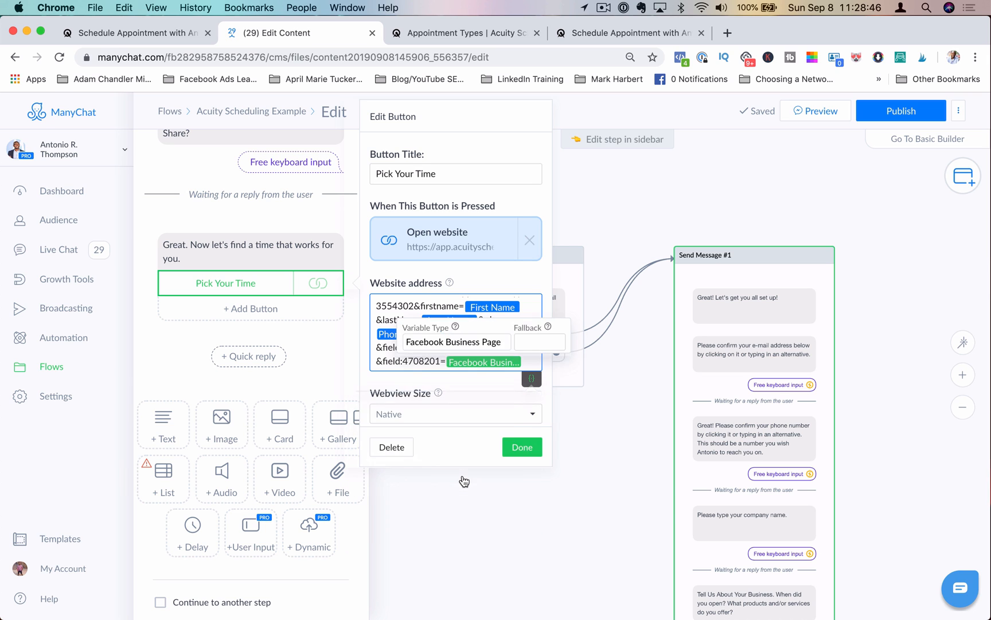
{"action": "left_click", "coordinate": [498, 282]}
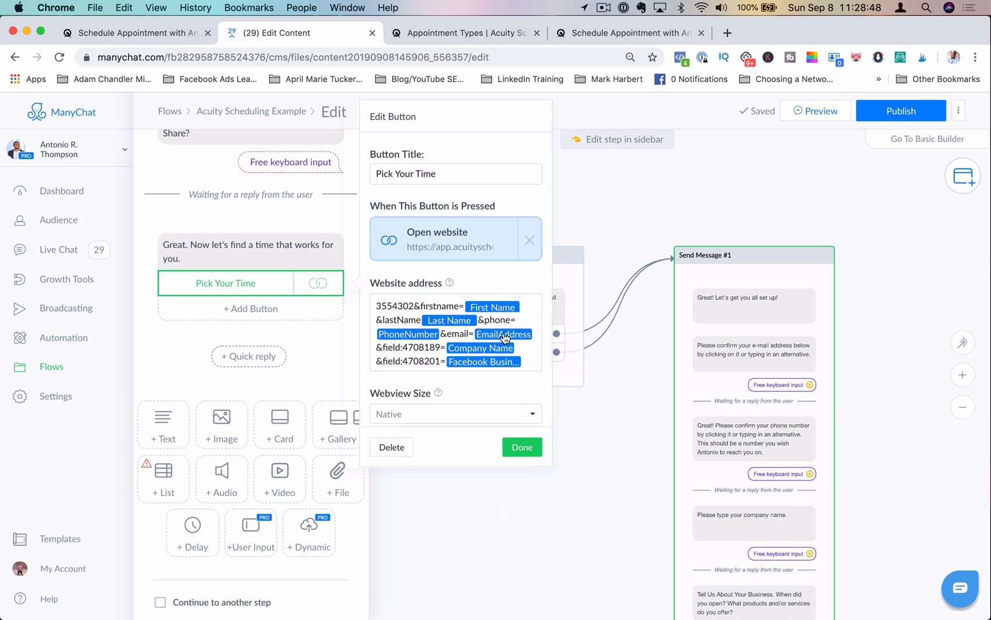
{"action": "scroll", "coordinate": [526, 356], "scroll_direction": "down", "scroll_amount": 2}
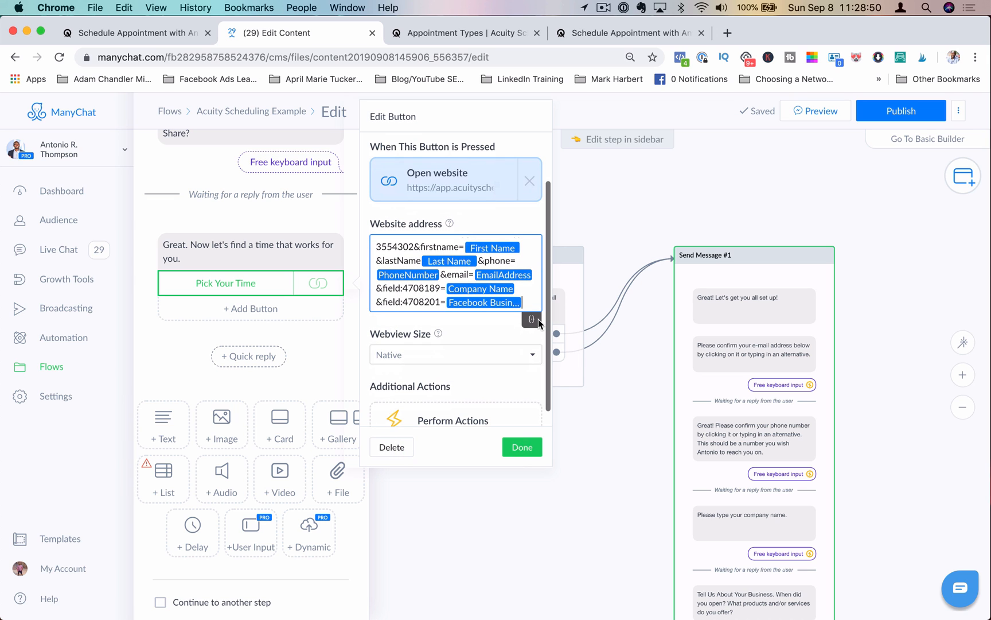
{"action": "type", "text": "&"}
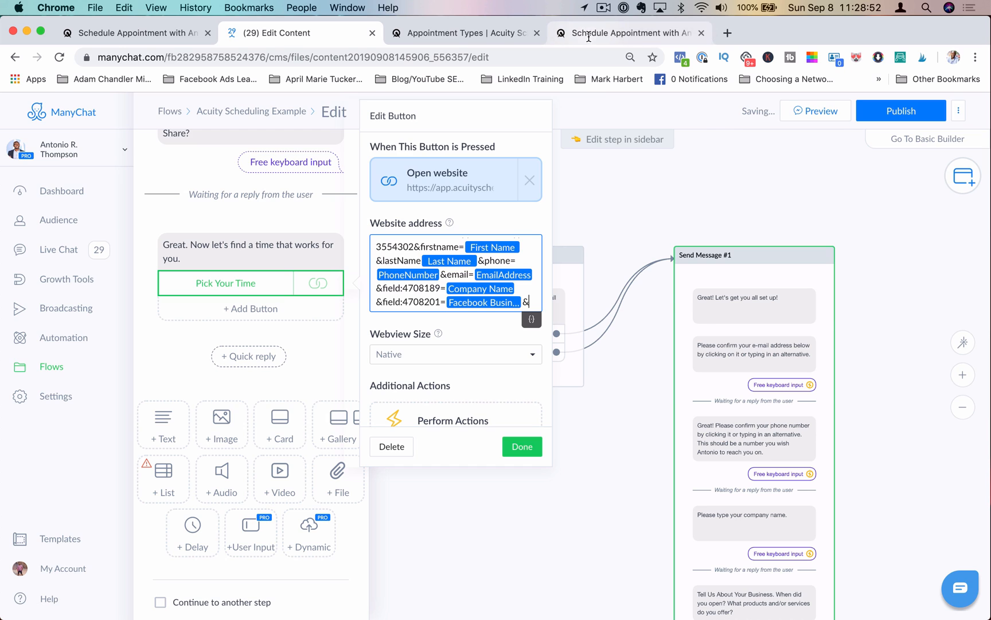
Step: Inspect the "Tell Us About Your Business" question's label on the Acuity form, copy its field ID, and return to the flow editor
{"action": "left_click", "coordinate": [588, 37]}
{"action": "scroll", "coordinate": [290, 228], "scroll_direction": "up", "scroll_amount": 5}
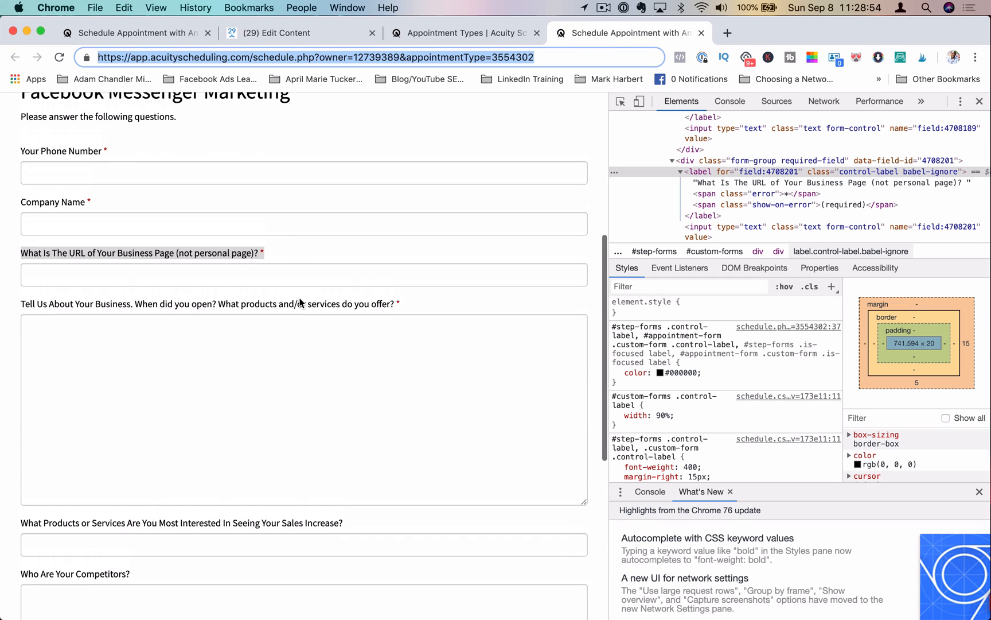
{"action": "left_click_drag", "start_coordinate": [17, 306], "coordinate": [403, 305]}
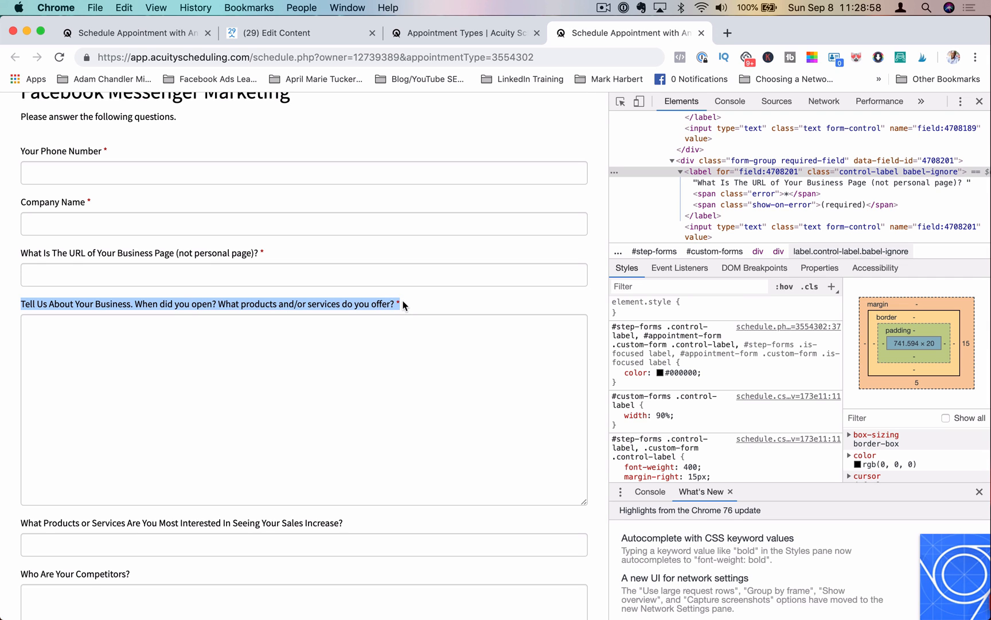
{"action": "right_click", "coordinate": [378, 302]}
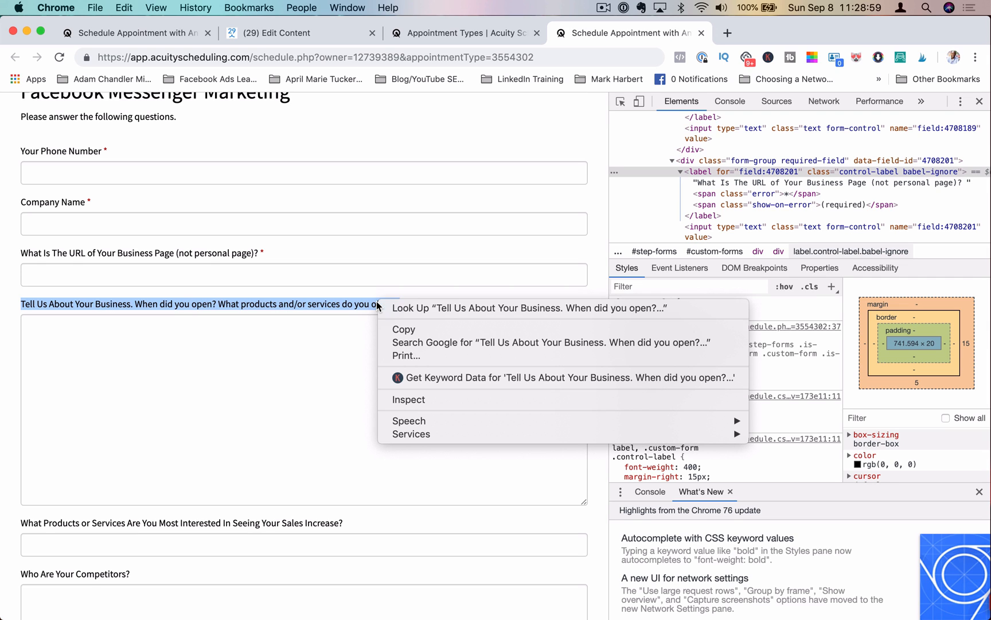
{"action": "left_click", "coordinate": [431, 397]}
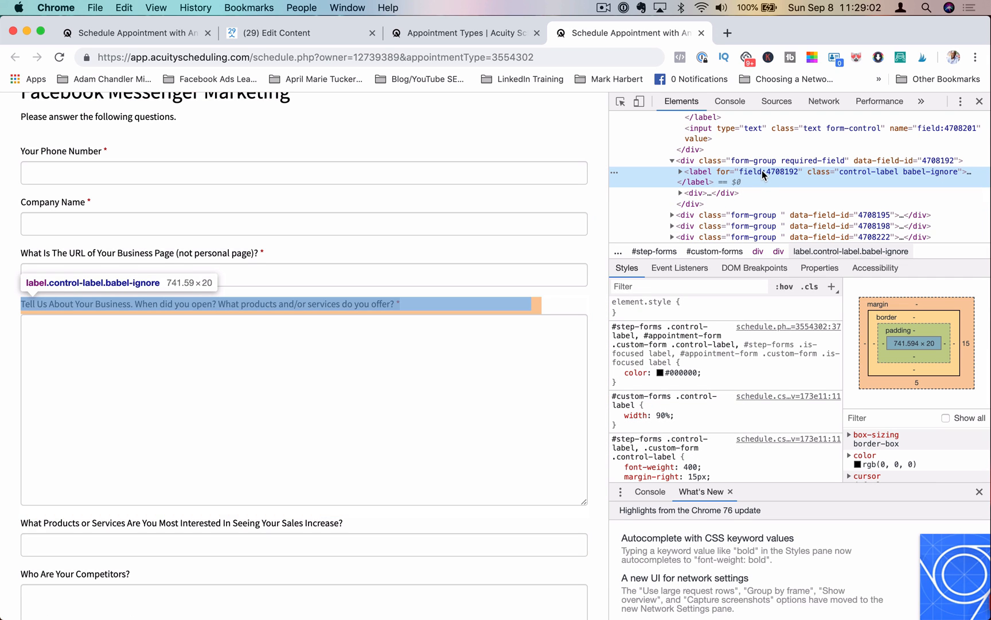
{"action": "double_click", "coordinate": [757, 172]}
{"action": "key", "text": "super+c"}
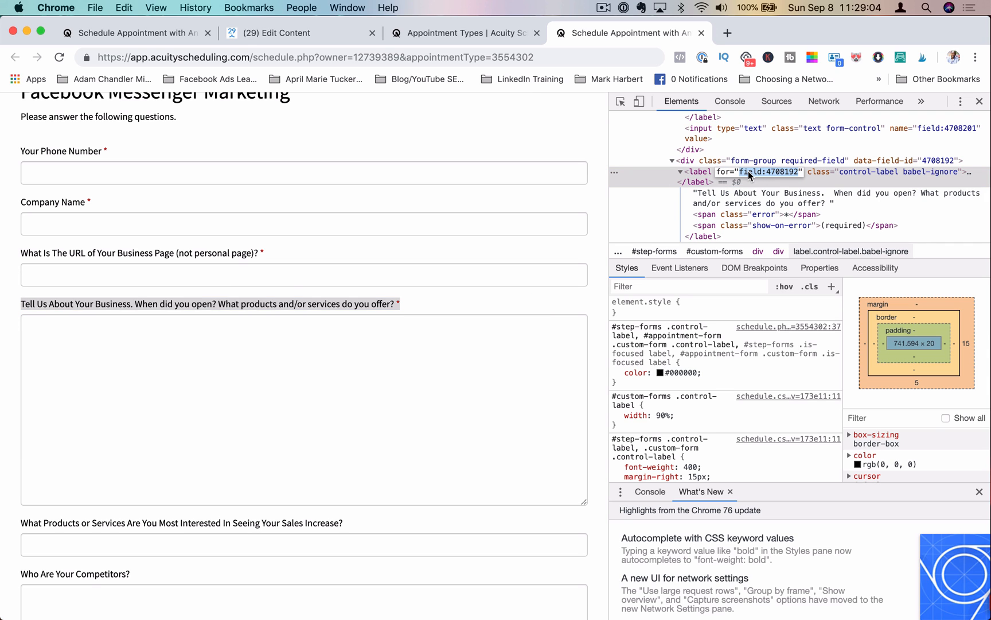
{"action": "left_click", "coordinate": [307, 34]}
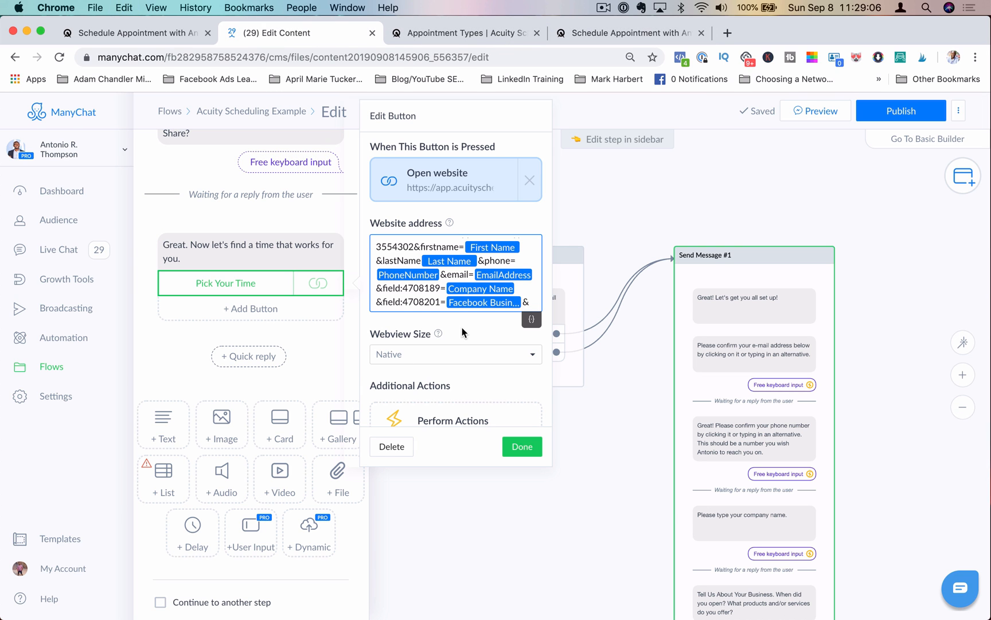
Step: Append field:4708192= with the Tell Us About Your Business custom field to the website address, followed by an ampersand
{"action": "key", "text": "super+v"}
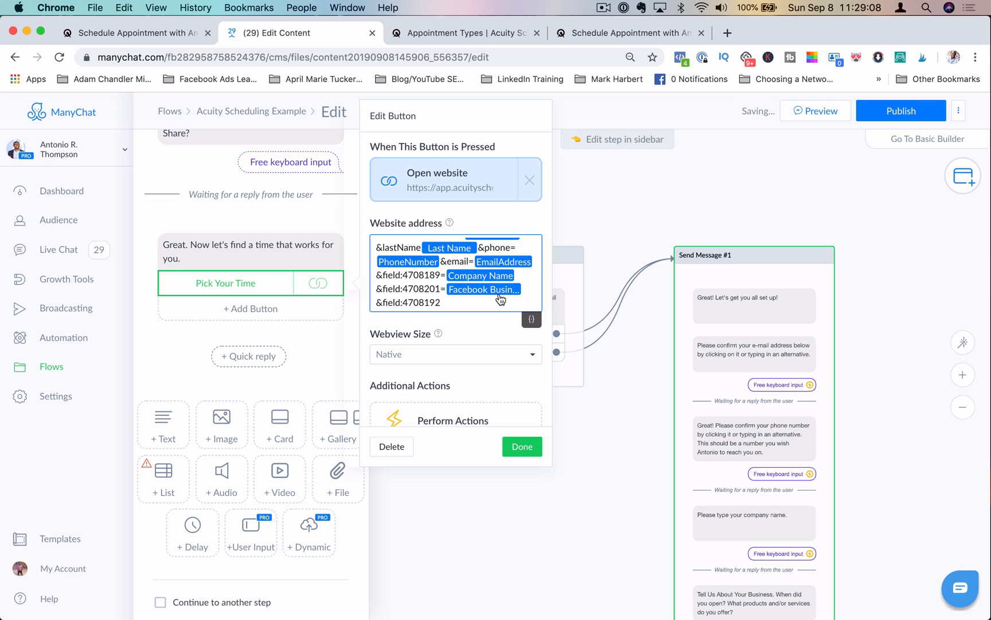
{"action": "type", "text": "="}
{"action": "left_click", "coordinate": [532, 321]}
{"action": "scroll", "coordinate": [483, 420], "scroll_direction": "down", "scroll_amount": 10}
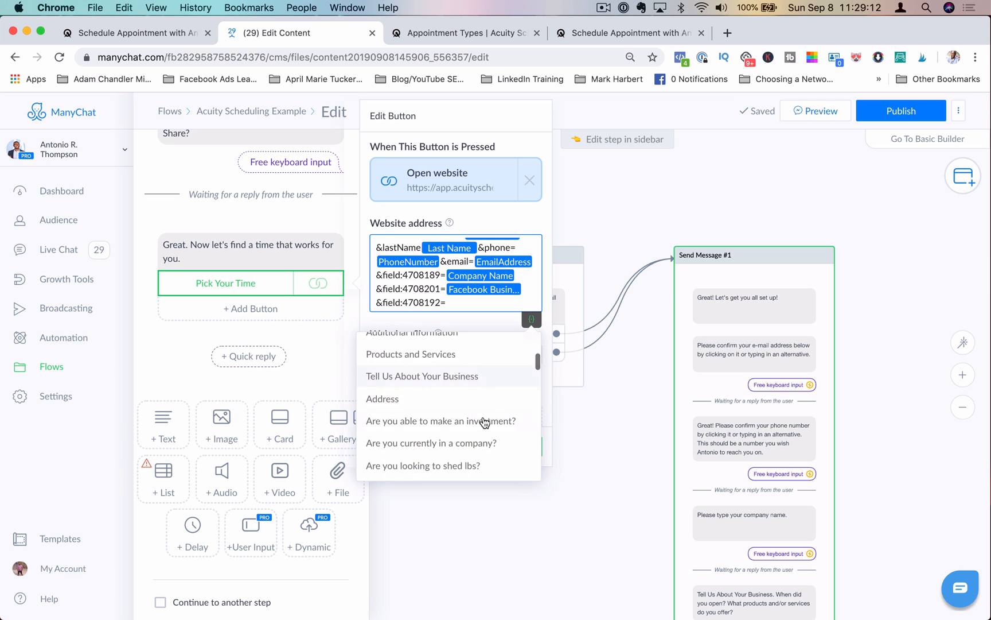
{"action": "left_click", "coordinate": [478, 376]}
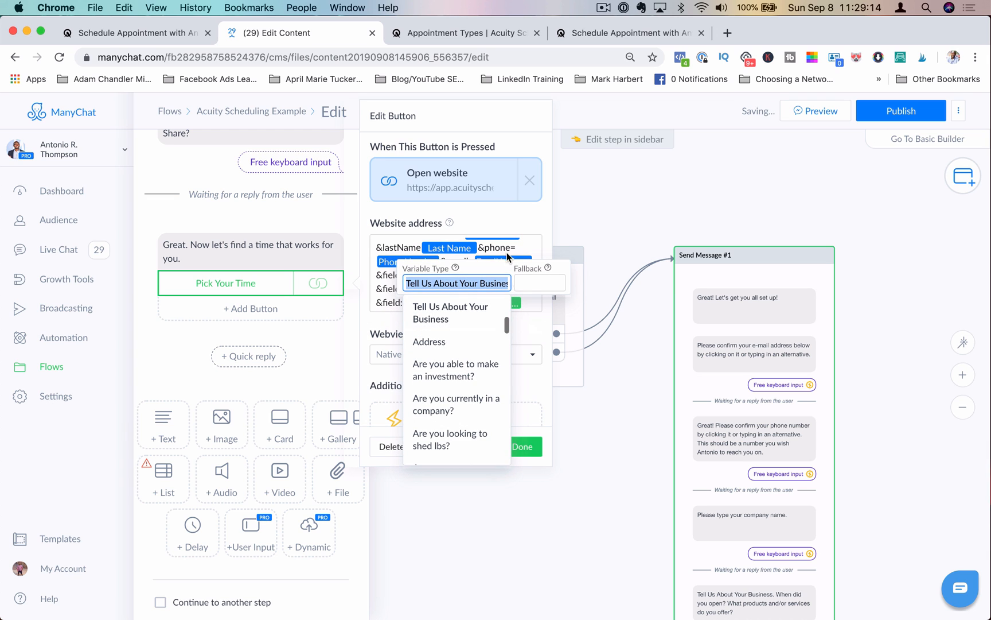
{"action": "left_click", "coordinate": [384, 289]}
{"action": "scroll", "coordinate": [518, 299], "scroll_direction": "down", "scroll_amount": 1}
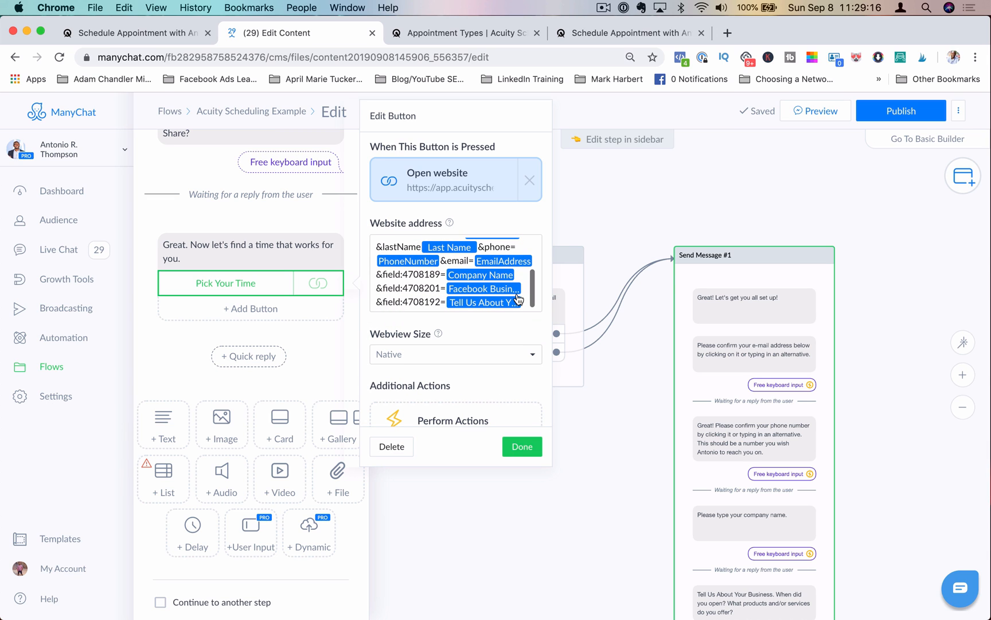
{"action": "left_click", "coordinate": [522, 302]}
{"action": "left_click", "coordinate": [524, 303]}
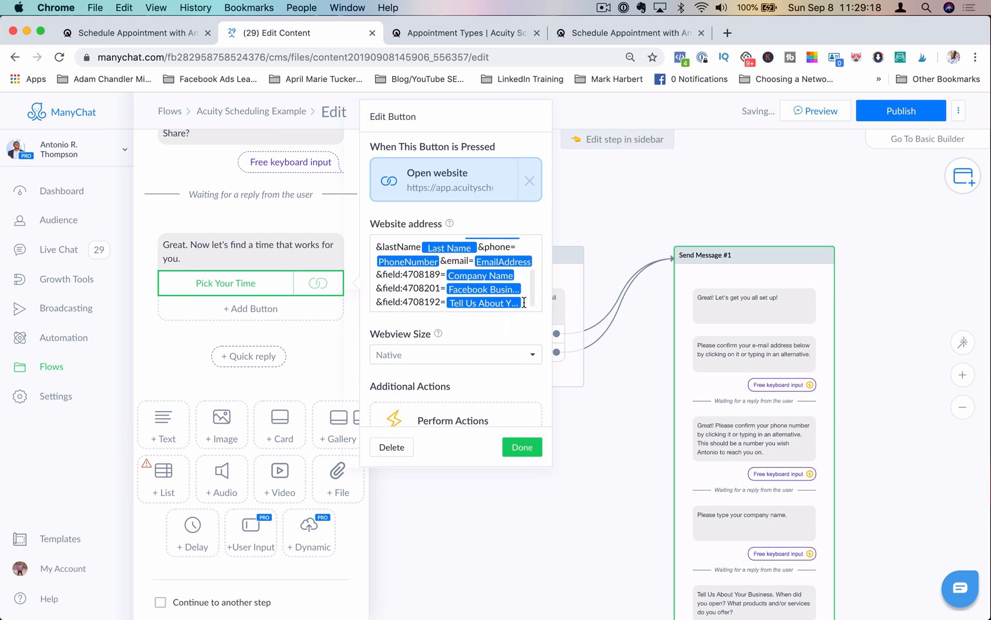
{"action": "scroll", "coordinate": [511, 293], "scroll_direction": "down", "scroll_amount": 1}
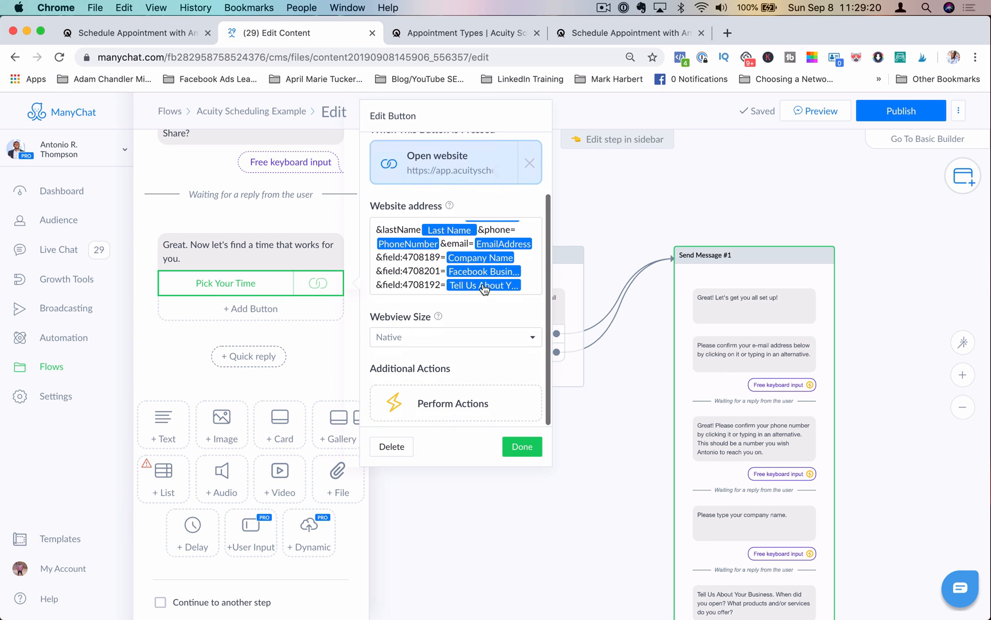
{"action": "left_click", "coordinate": [526, 283]}
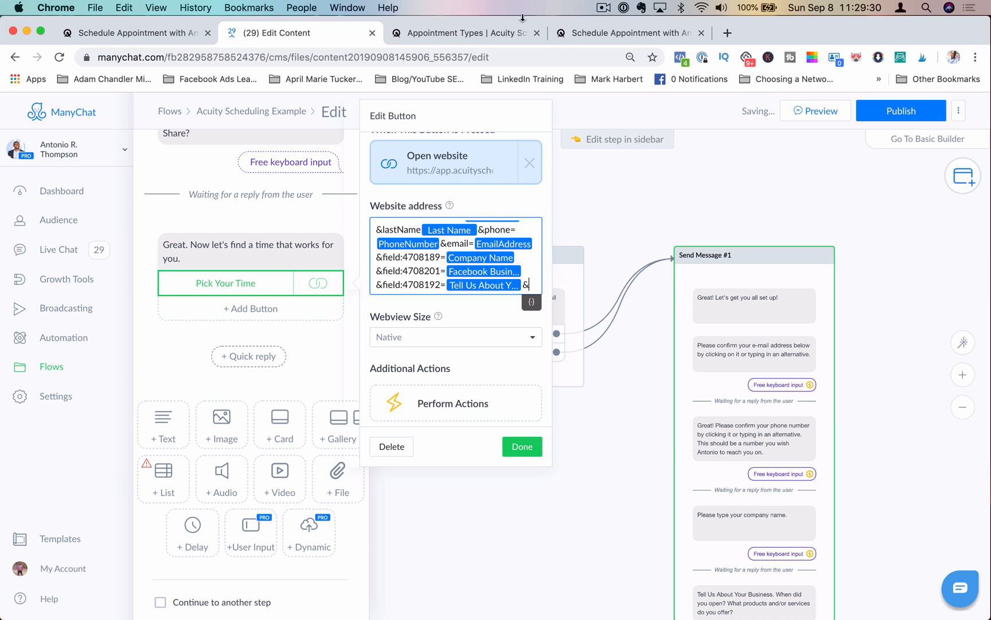
Step: Inspect the "What Products or Services..." question's label on the Acuity form, copy its field ID, and return to the flow editor
{"action": "left_click", "coordinate": [566, 34]}
{"action": "scroll", "coordinate": [276, 388], "scroll_direction": "down", "scroll_amount": 10}
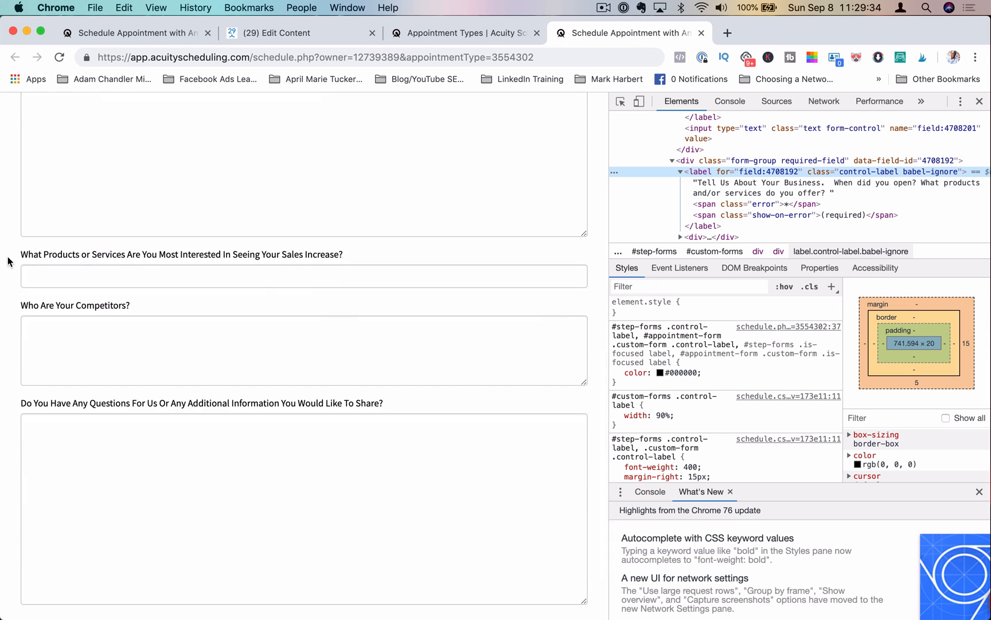
{"action": "left_click_drag", "start_coordinate": [19, 256], "coordinate": [332, 256]}
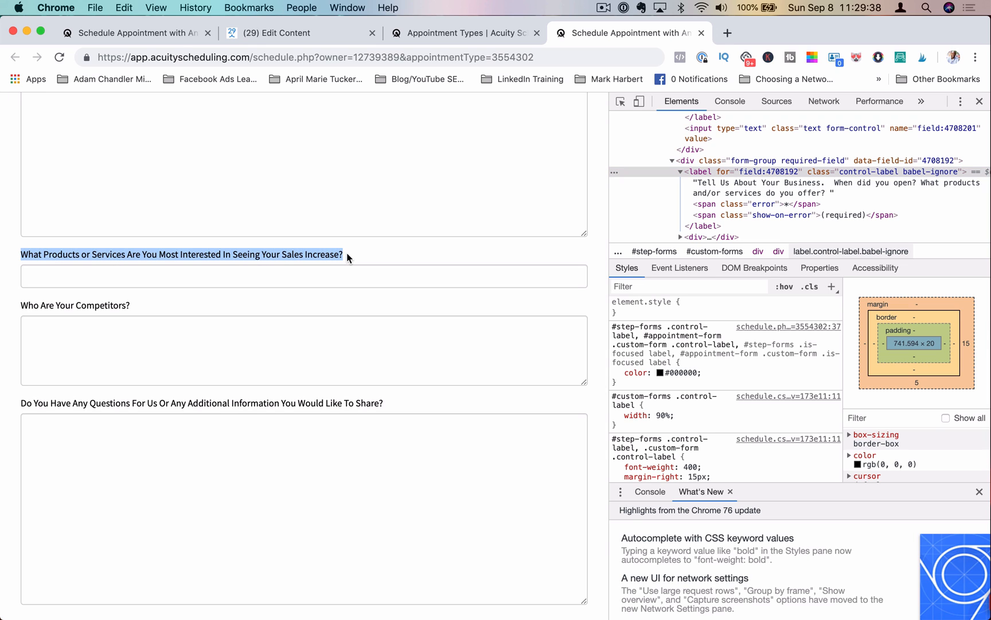
{"action": "right_click", "coordinate": [346, 254]}
{"action": "left_click", "coordinate": [373, 351]}
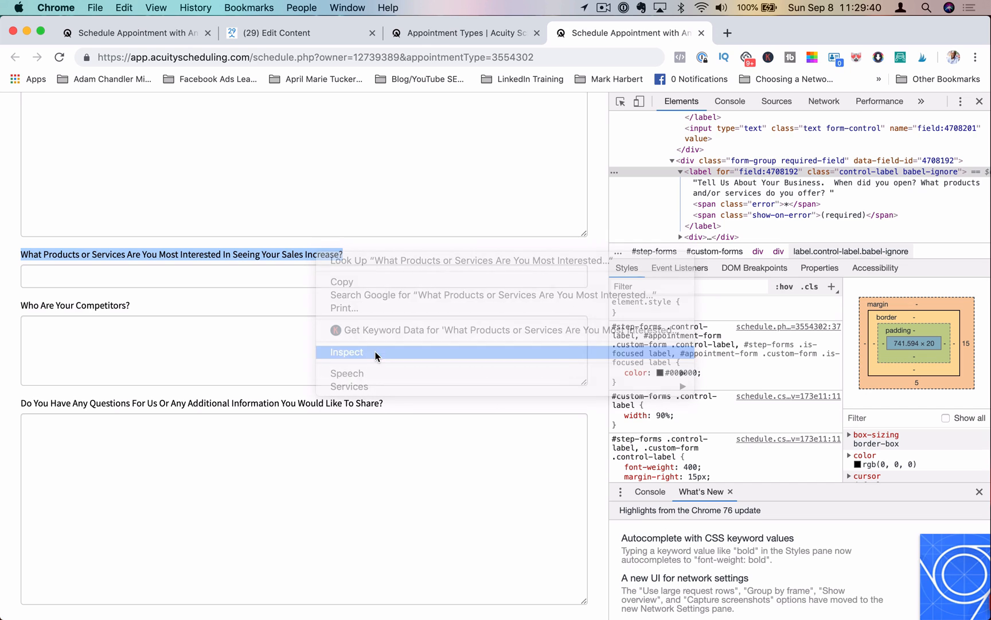
{"action": "double_click", "coordinate": [785, 176]}
{"action": "key", "text": "super+c"}
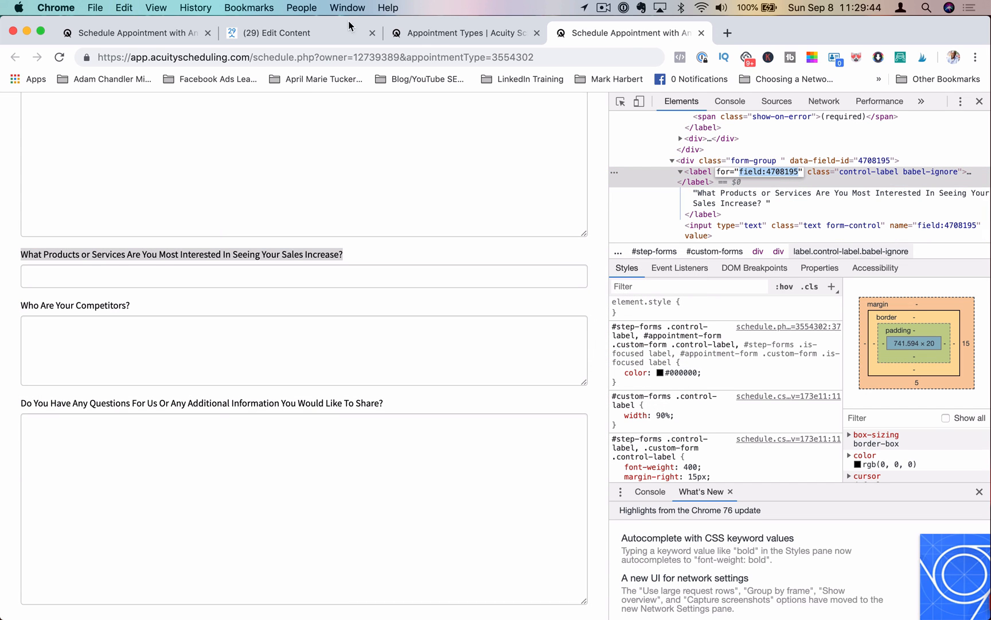
{"action": "left_click", "coordinate": [328, 30]}
Step: Append field:4708195= with the "What is your product?" custom field to the booking button's website address, followed by an ampersand
{"action": "key", "text": "super+v"}
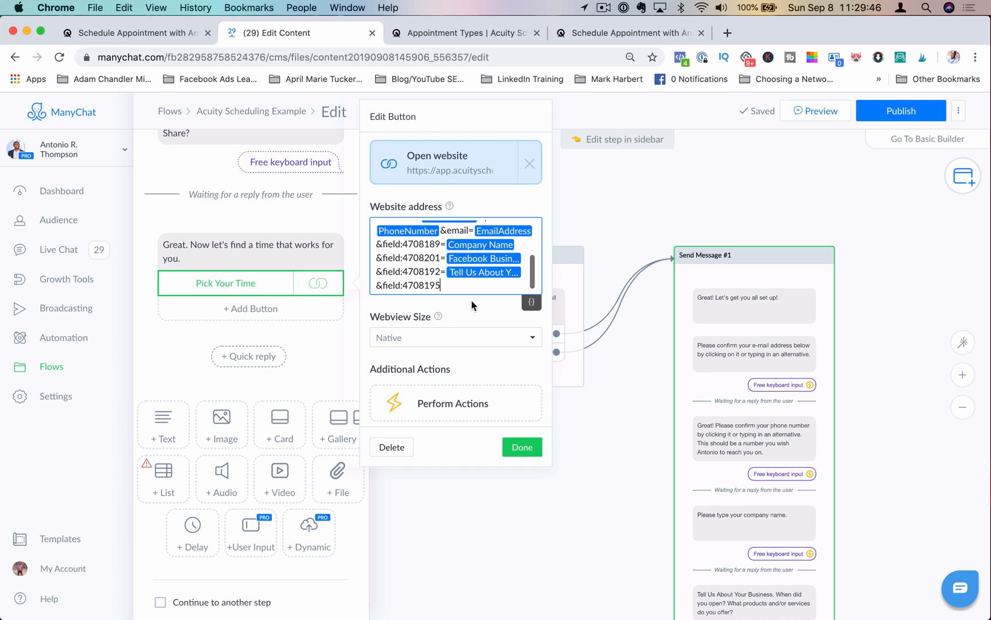
{"action": "left_click", "coordinate": [532, 302]}
{"action": "scroll", "coordinate": [498, 414], "scroll_direction": "down", "scroll_amount": 3}
{"action": "scroll", "coordinate": [498, 414], "scroll_direction": "down", "scroll_amount": 10}
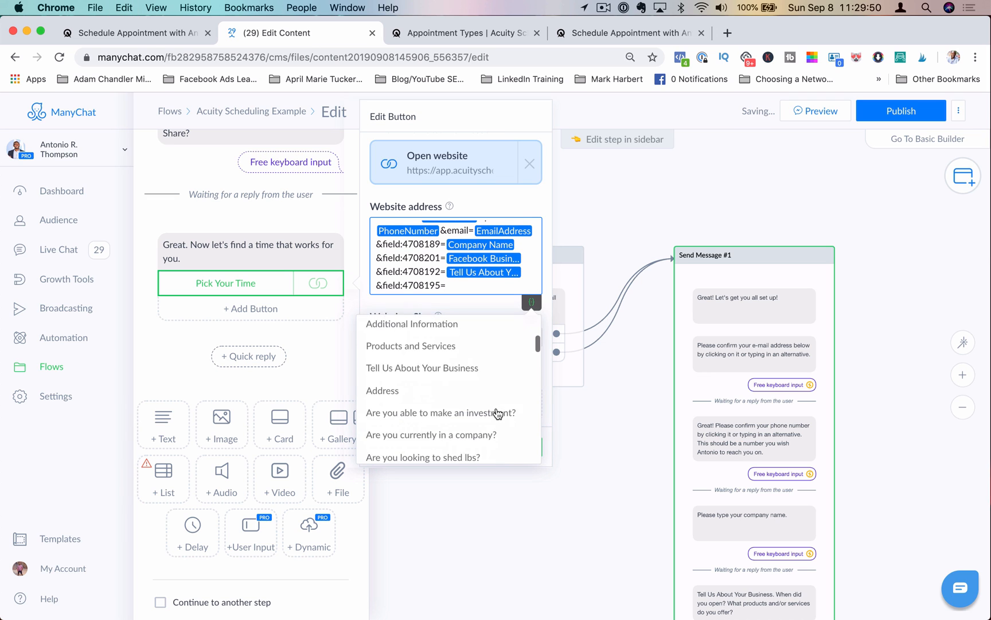
{"action": "scroll", "coordinate": [498, 413], "scroll_direction": "down", "scroll_amount": 10}
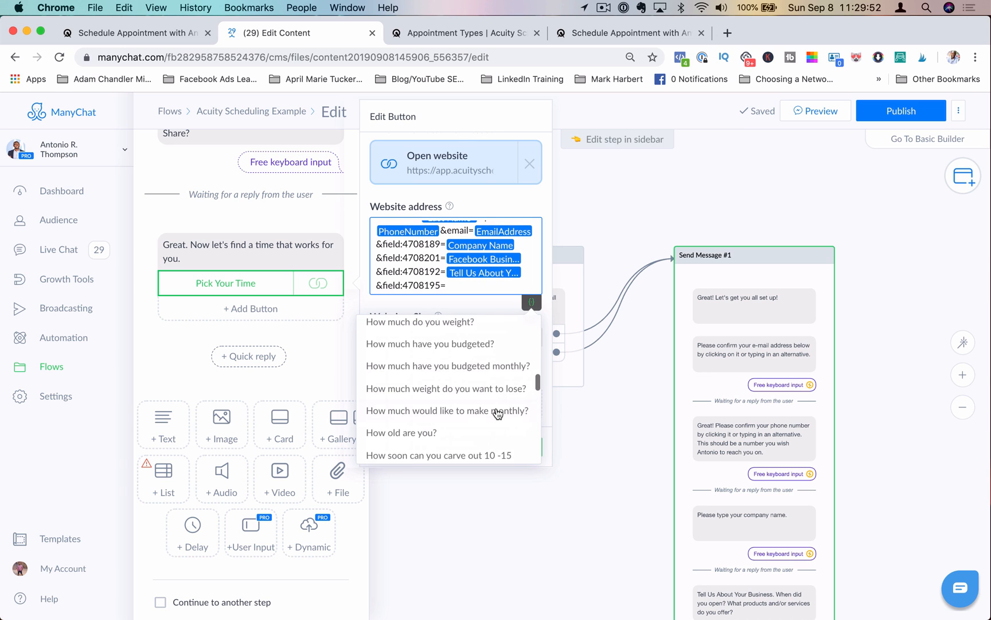
{"action": "scroll", "coordinate": [498, 414], "scroll_direction": "down", "scroll_amount": 10}
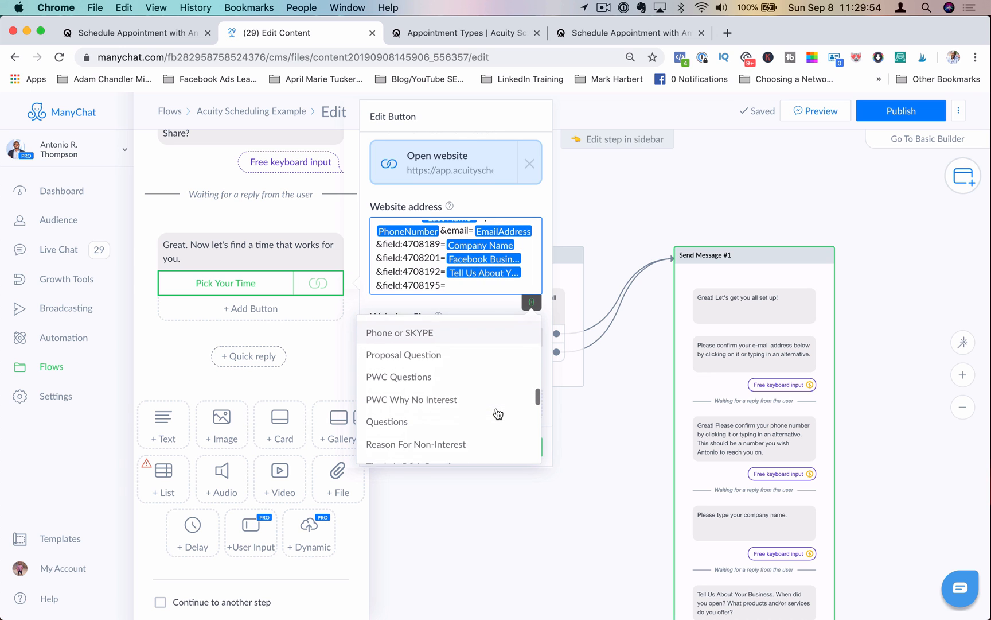
{"action": "scroll", "coordinate": [498, 413], "scroll_direction": "down", "scroll_amount": 3}
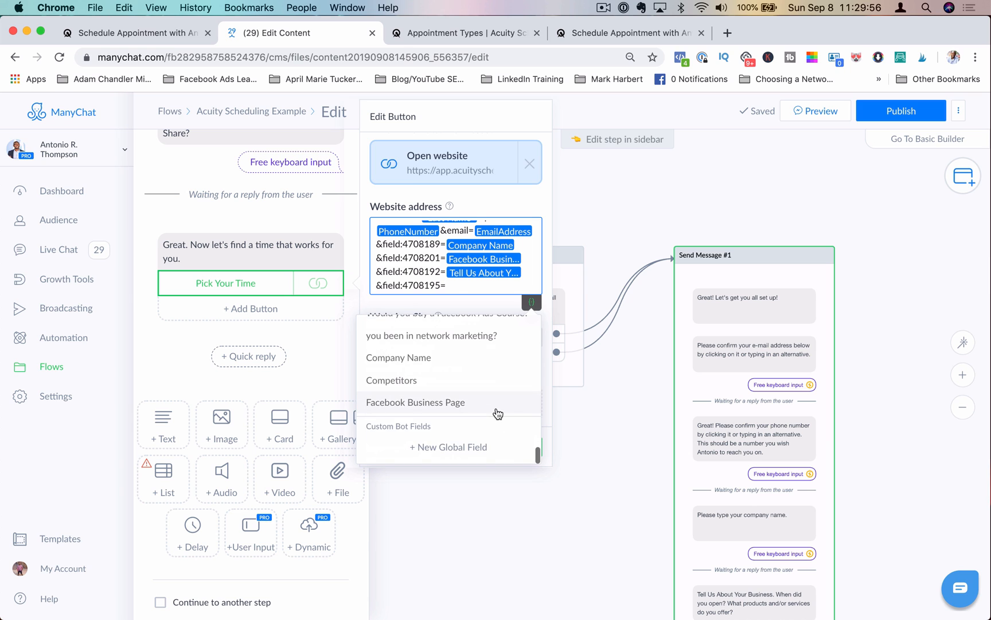
{"action": "scroll", "coordinate": [498, 414], "scroll_direction": "up", "scroll_amount": 6}
{"action": "scroll", "coordinate": [498, 413], "scroll_direction": "up", "scroll_amount": 10}
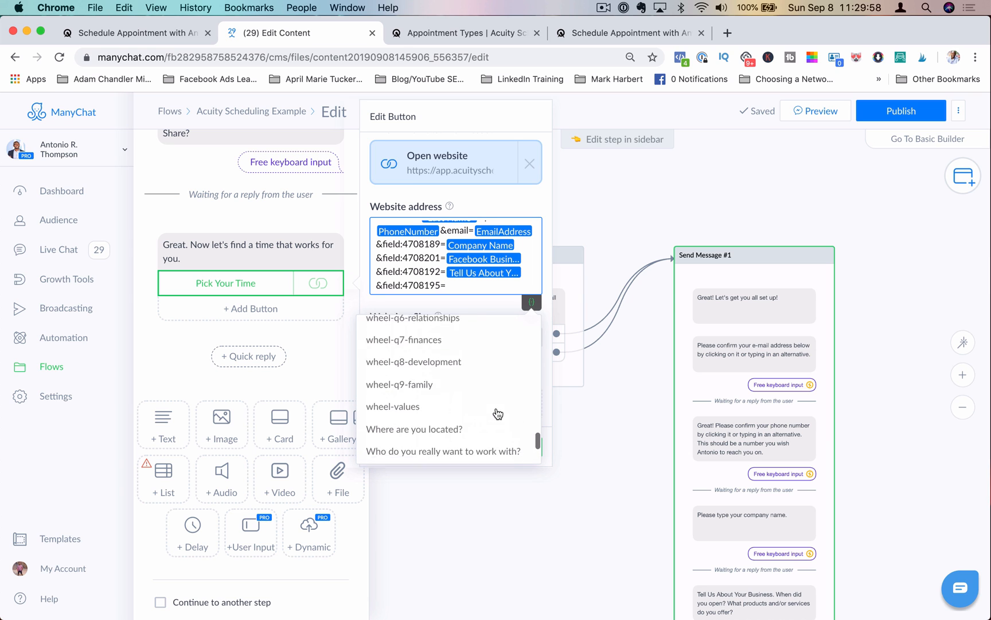
{"action": "scroll", "coordinate": [498, 414], "scroll_direction": "up", "scroll_amount": 6}
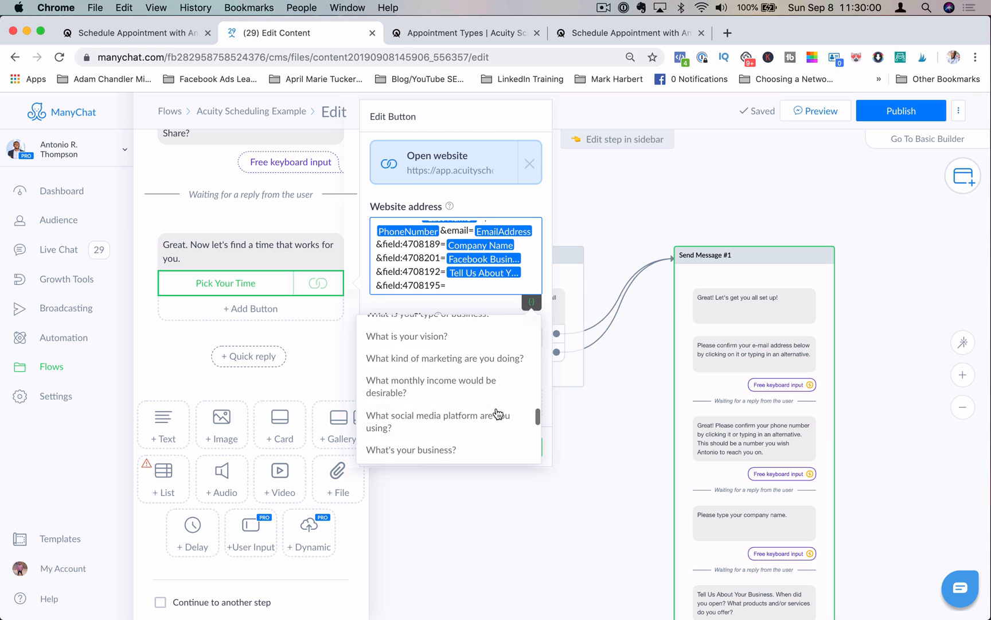
{"action": "scroll", "coordinate": [498, 414], "scroll_direction": "down", "scroll_amount": 1}
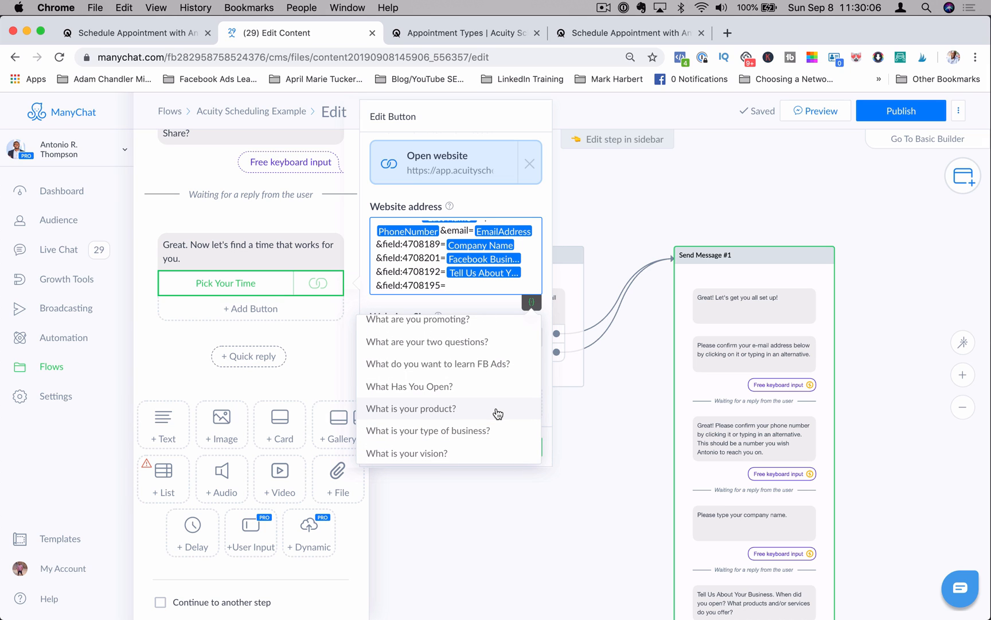
{"action": "left_click", "coordinate": [498, 410]}
{"action": "left_click", "coordinate": [532, 285]}
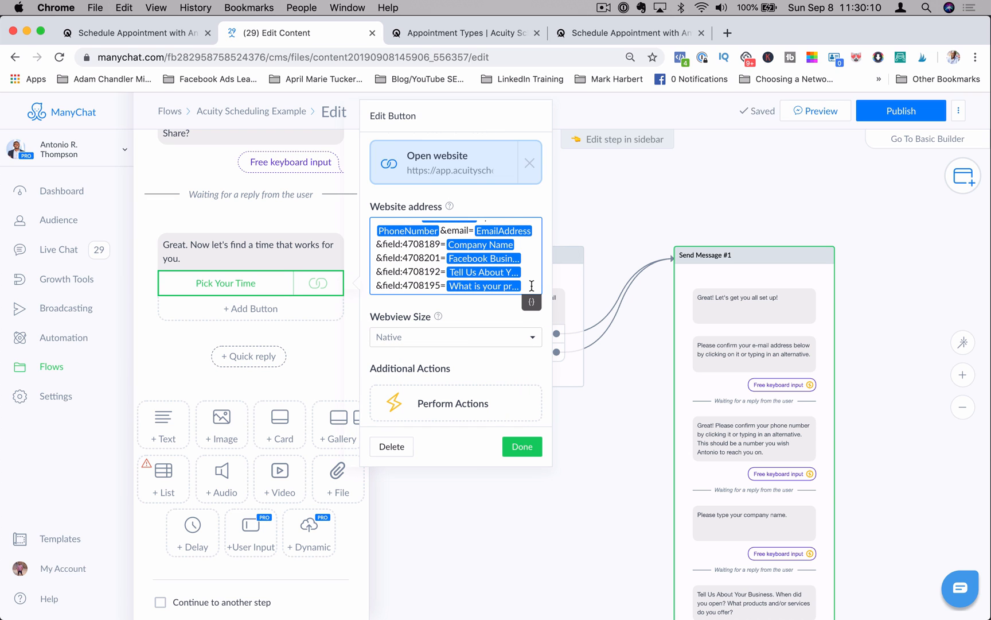
Step: Inspect the "Who Are Your Competitors?" question's label on the Acuity form, copy its field ID, and return to the flow editor
{"action": "left_click", "coordinate": [594, 34]}
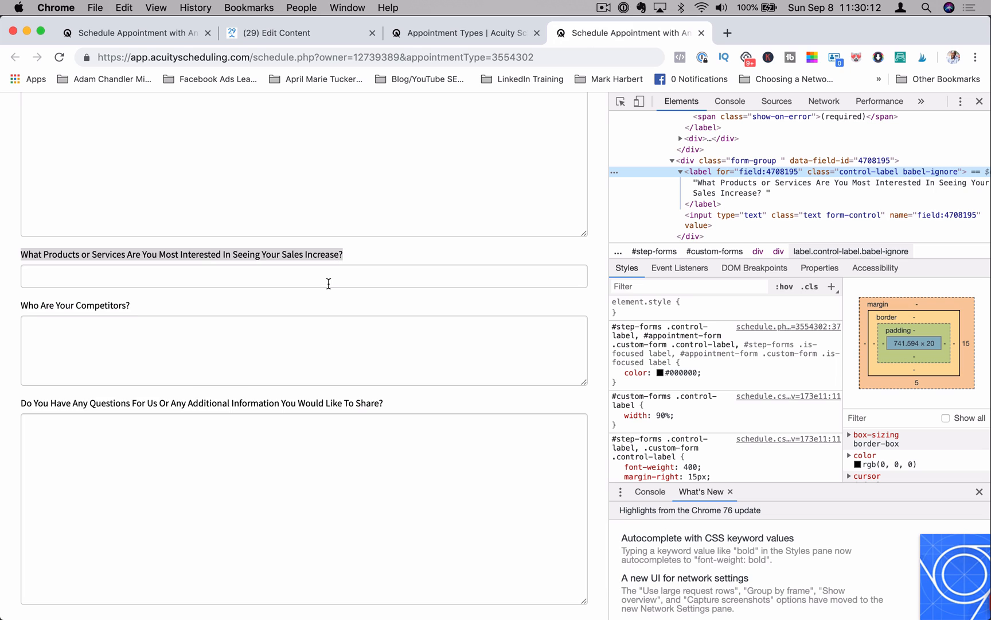
{"action": "scroll", "coordinate": [328, 283], "scroll_direction": "down", "scroll_amount": 1}
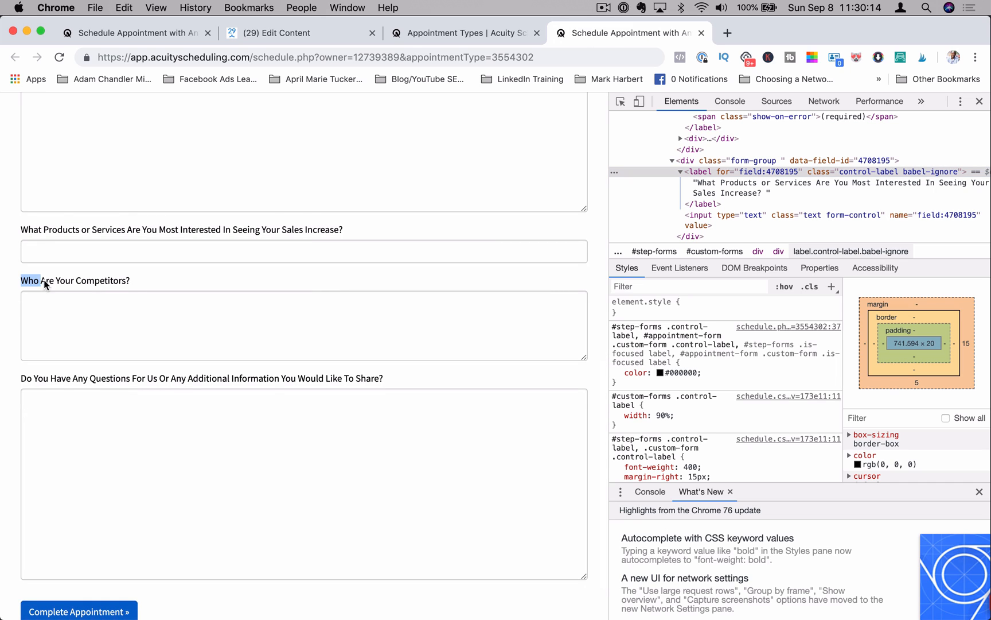
{"action": "triple_click", "coordinate": [132, 279]}
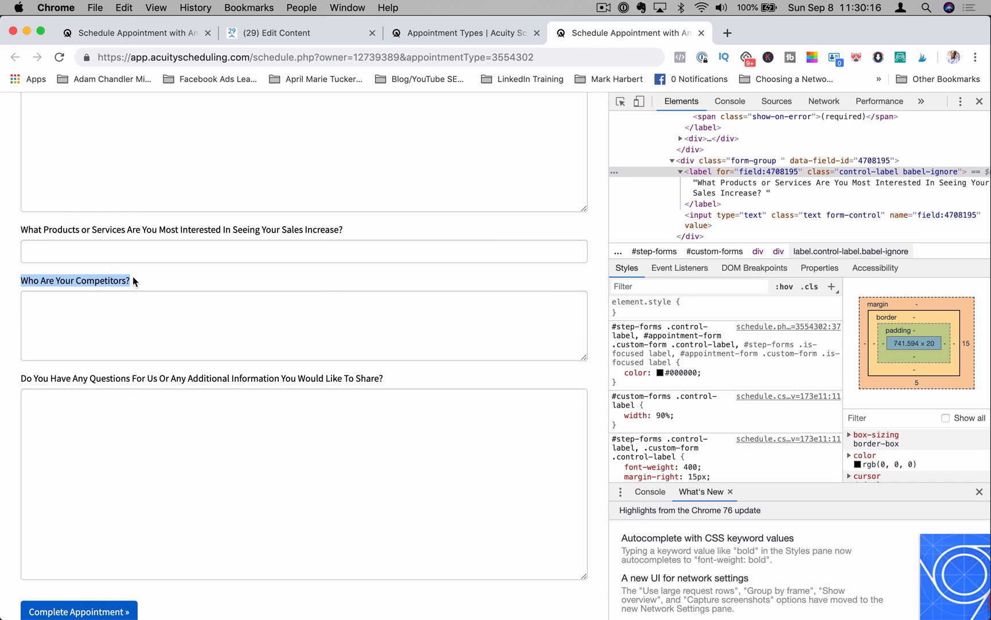
{"action": "right_click", "coordinate": [121, 281]}
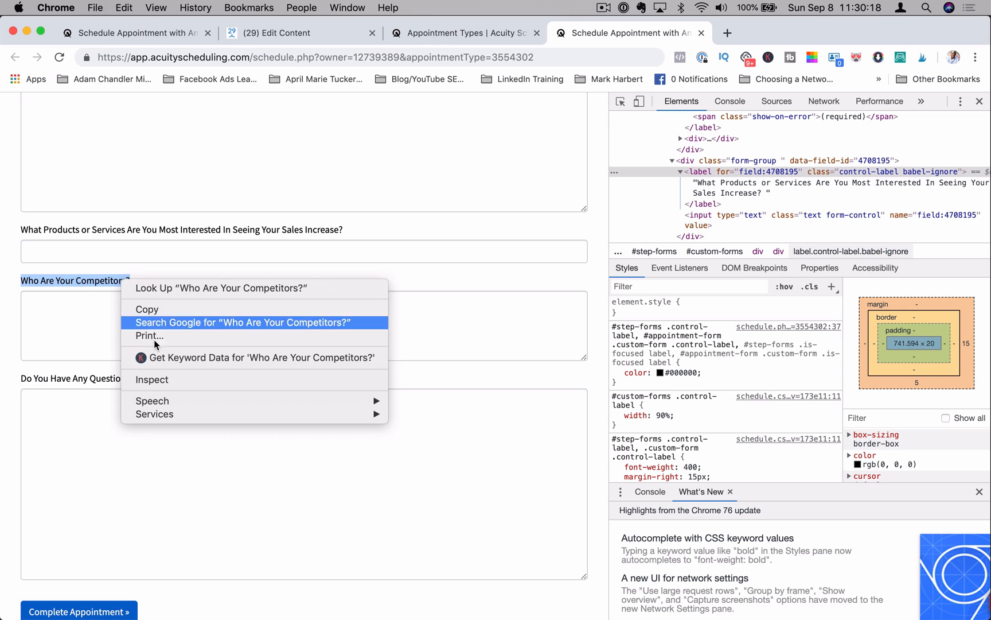
{"action": "left_click", "coordinate": [168, 379]}
{"action": "double_click", "coordinate": [762, 170]}
{"action": "key", "text": "super+c"}
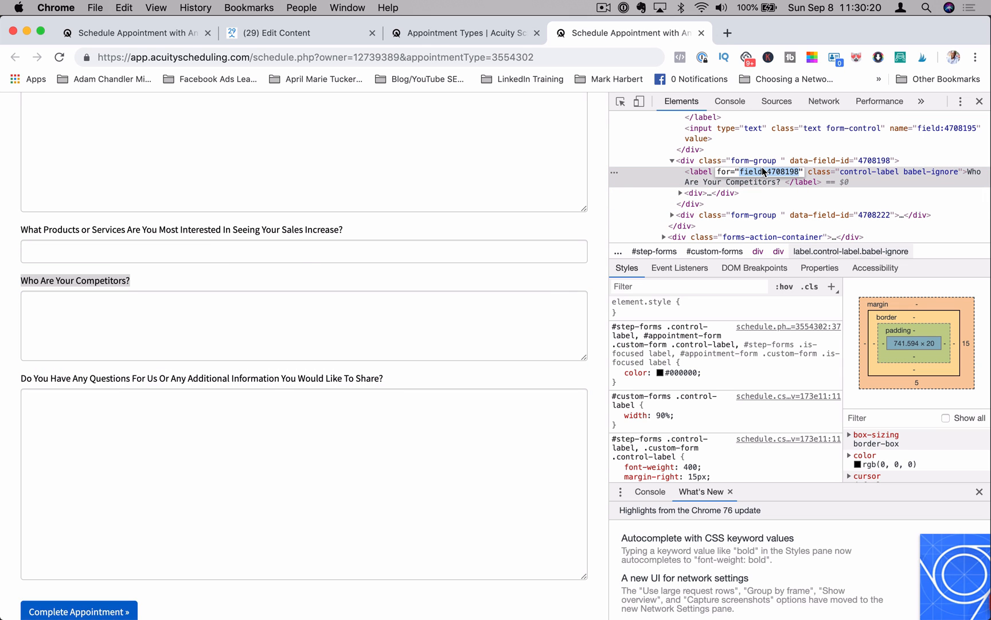
{"action": "left_click", "coordinate": [305, 33]}
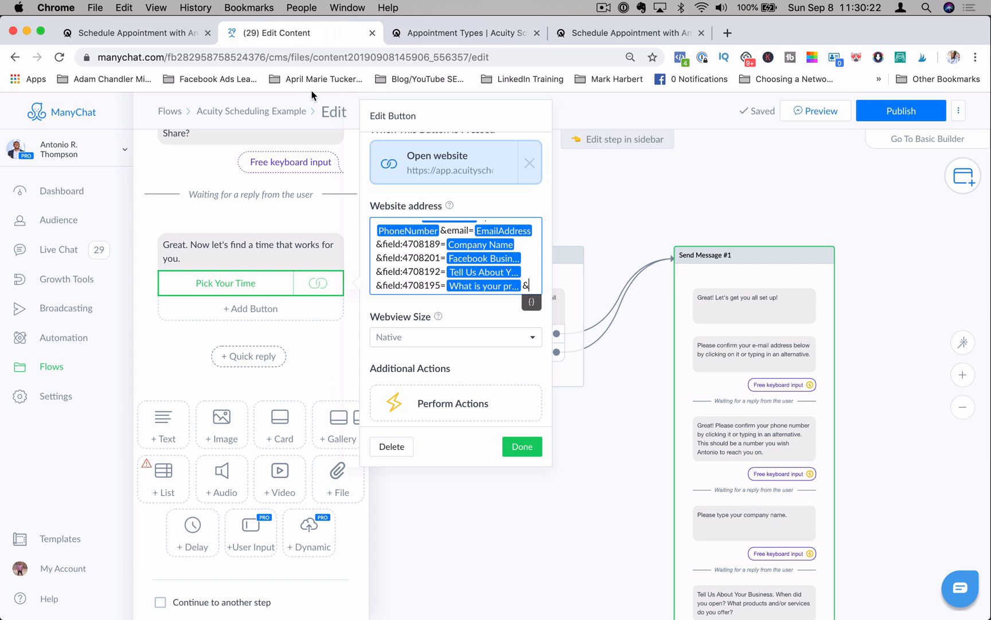
Step: Append field:4708198= with the Competitors custom field to the website address, followed by an ampersand
{"action": "key", "text": "super+v"}
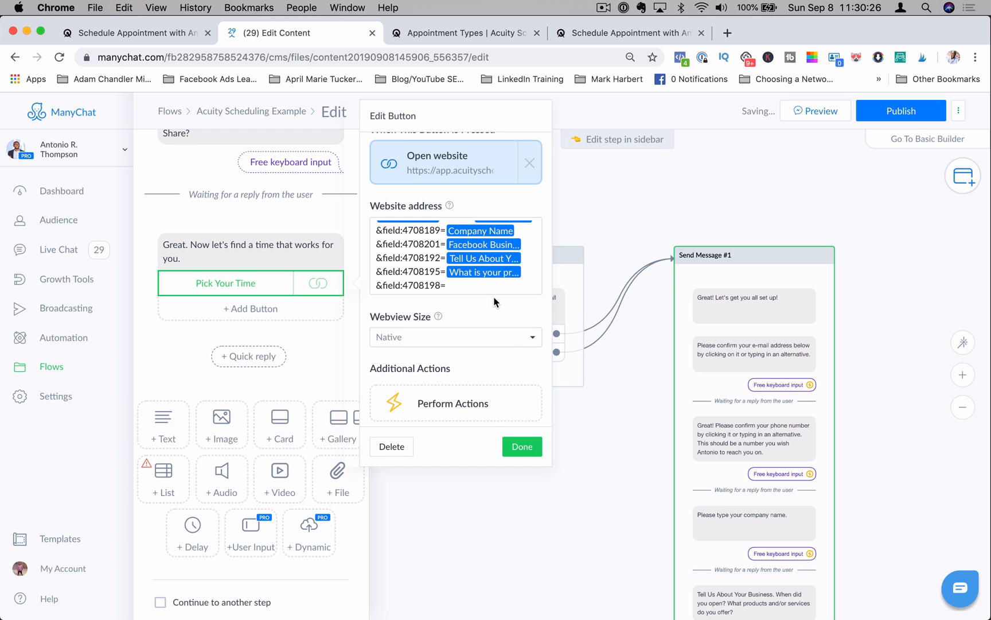
{"action": "left_click", "coordinate": [531, 304]}
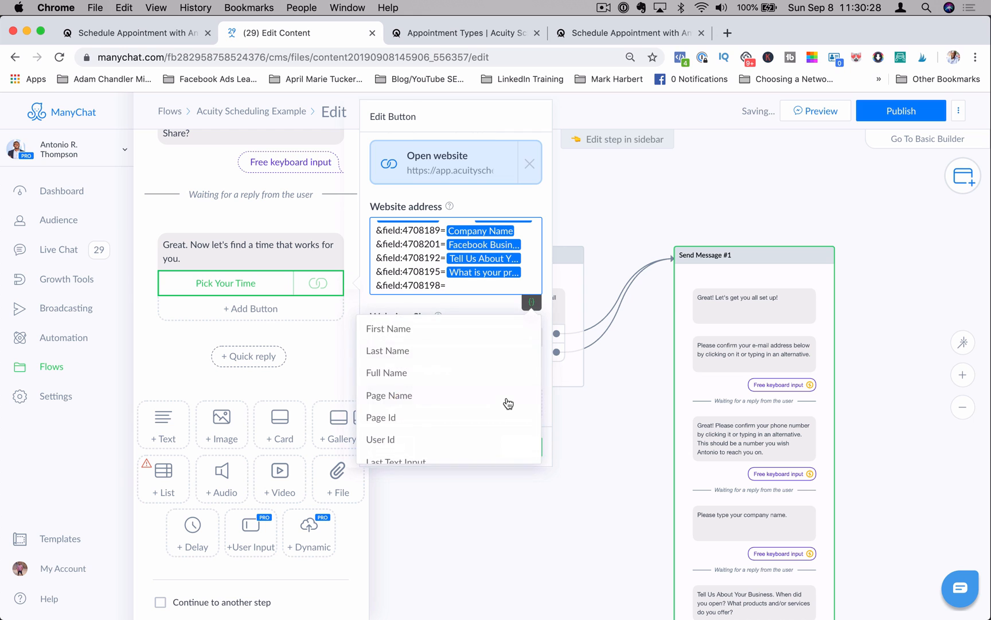
{"action": "scroll", "coordinate": [505, 403], "scroll_direction": "down", "scroll_amount": 10}
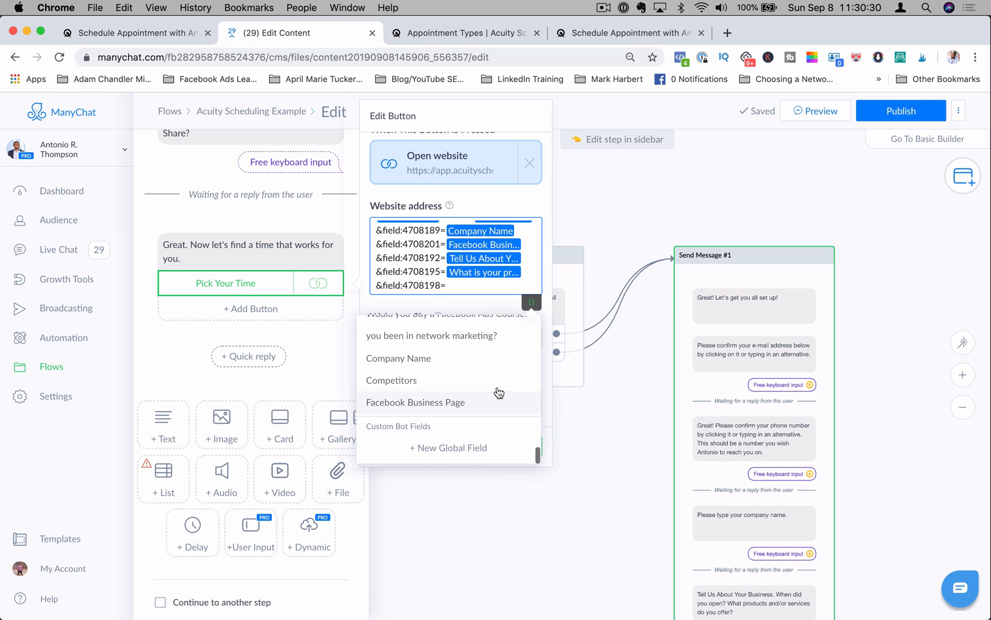
{"action": "left_click", "coordinate": [487, 382]}
{"action": "left_click", "coordinate": [511, 285]}
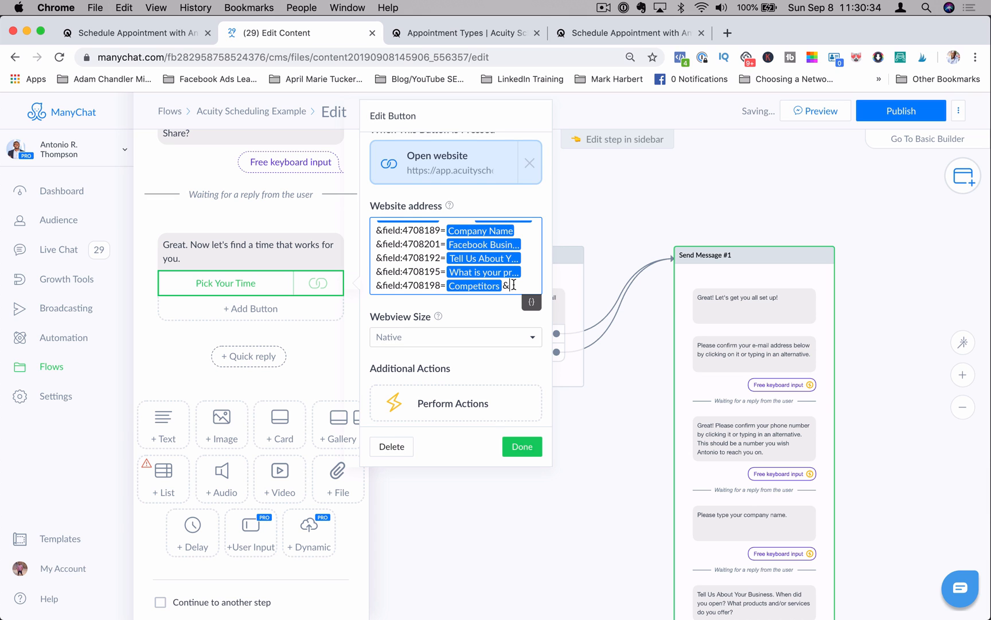
Step: Inspect the "Do You Have Any Questions For Us..." question's label on the Acuity form, copy its field ID, and return to the flow editor
{"action": "left_click", "coordinate": [567, 33]}
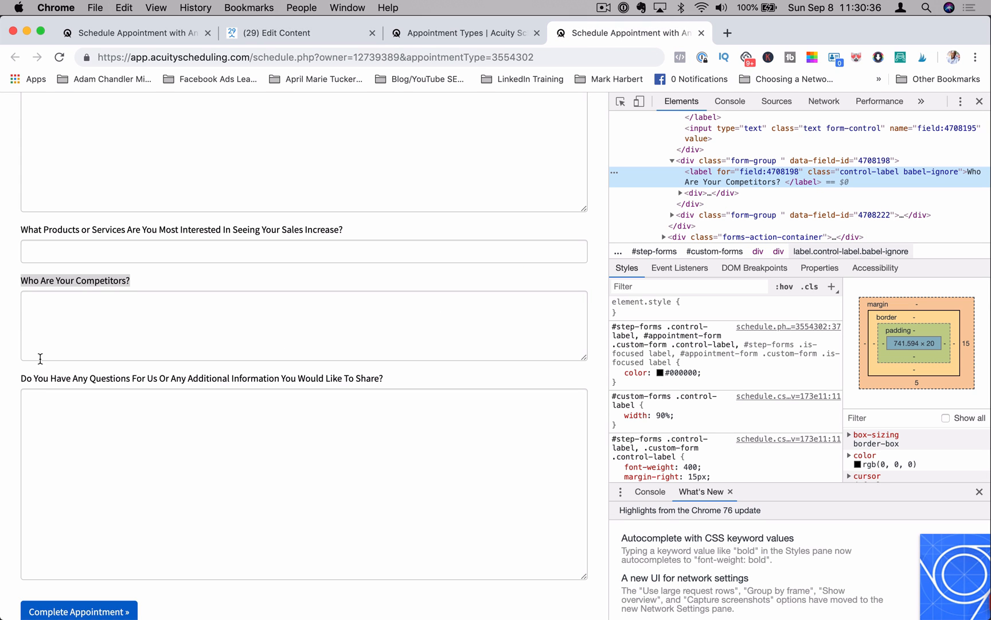
{"action": "left_click_drag", "start_coordinate": [22, 380], "coordinate": [394, 379]}
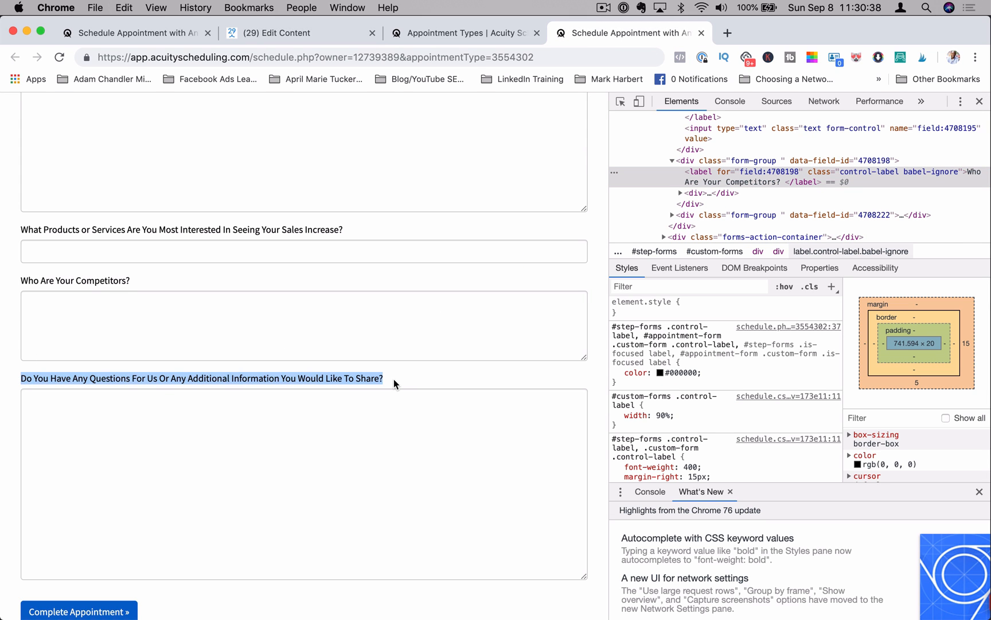
{"action": "right_click", "coordinate": [357, 378]}
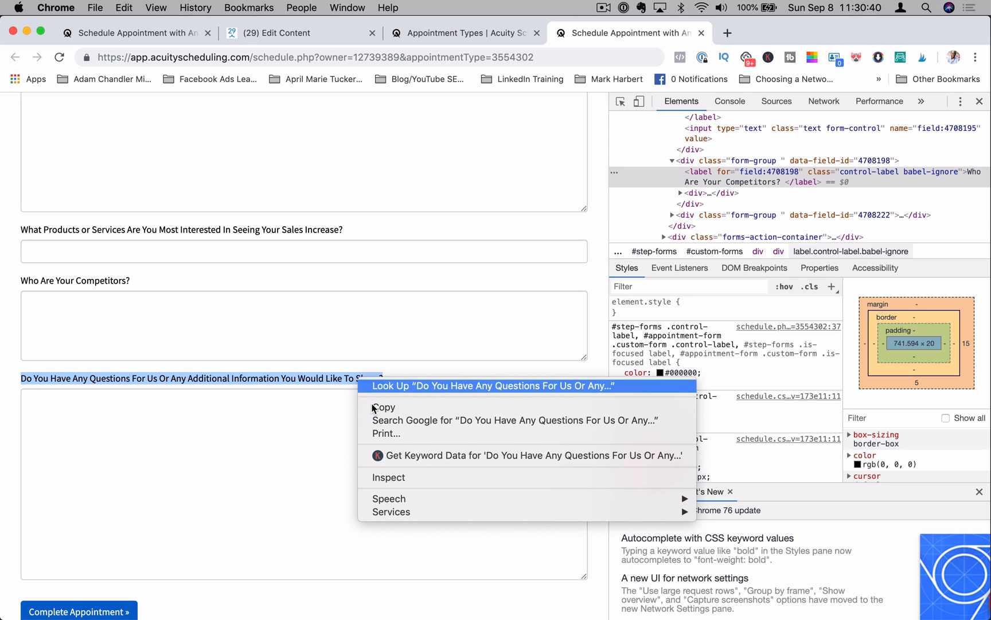
{"action": "left_click", "coordinate": [403, 473]}
{"action": "double_click", "coordinate": [795, 227]}
{"action": "key", "text": "super+c"}
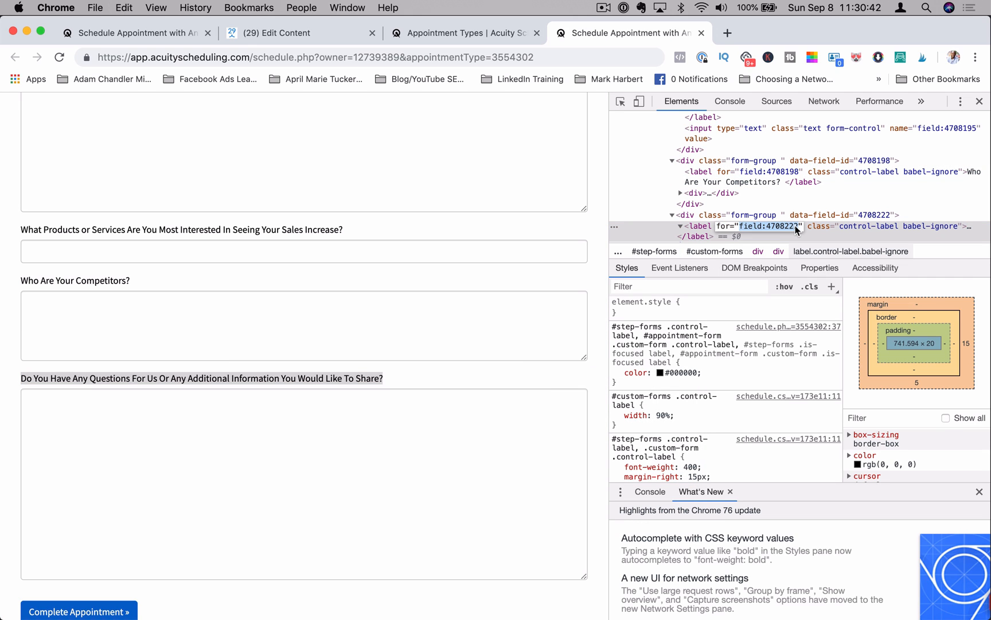
{"action": "left_click", "coordinate": [281, 34]}
Step: Append field:4708222= with the Additional Information custom field to the website address and close the button editor
{"action": "key", "text": "super+v"}
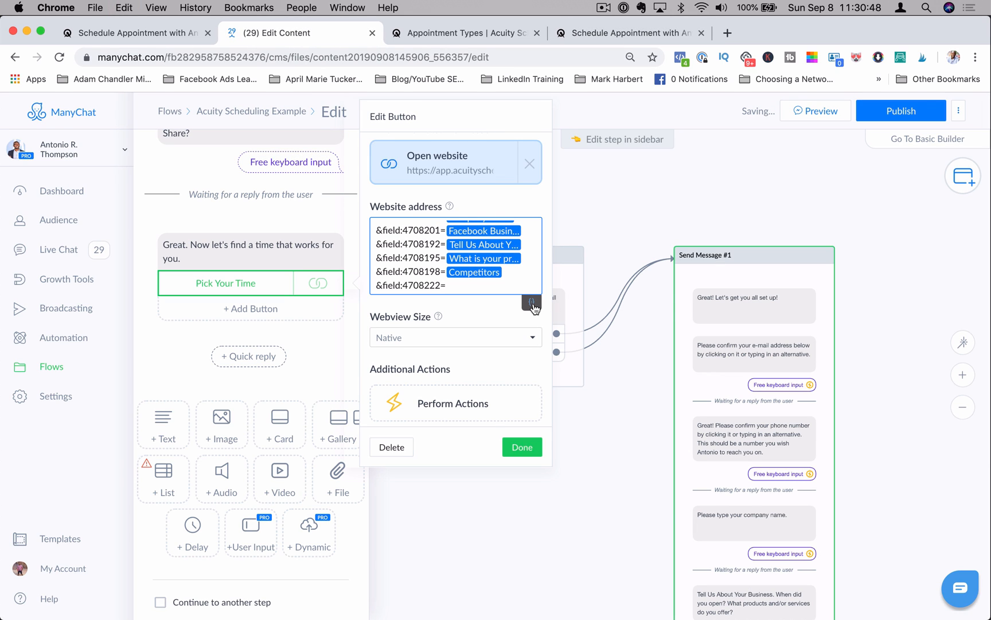
{"action": "left_click", "coordinate": [531, 302]}
{"action": "scroll", "coordinate": [497, 377], "scroll_direction": "down", "scroll_amount": 5}
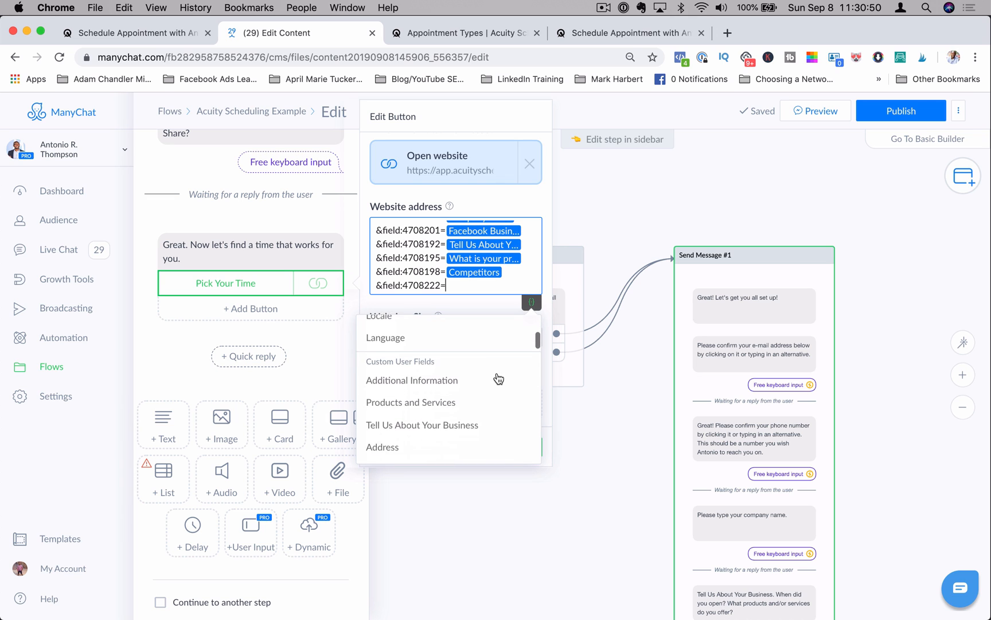
{"action": "scroll", "coordinate": [498, 378], "scroll_direction": "down", "scroll_amount": 2}
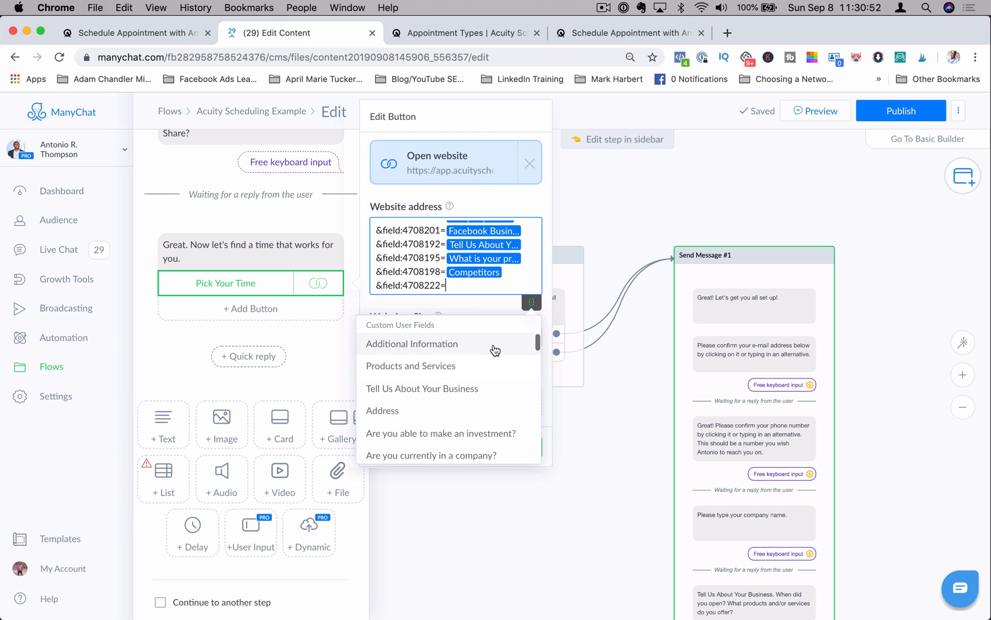
{"action": "left_click", "coordinate": [495, 350]}
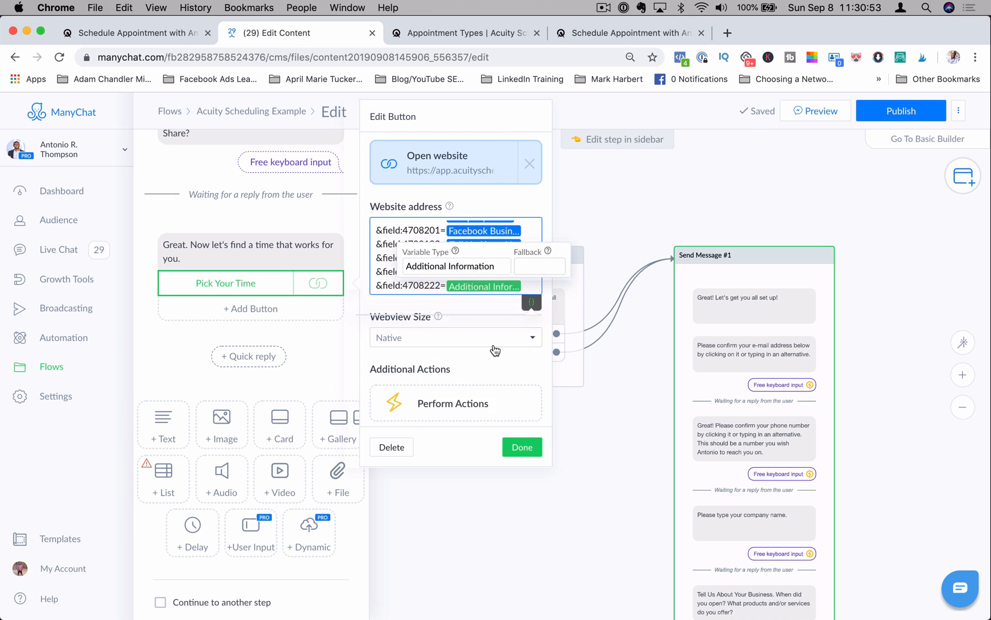
{"action": "left_click", "coordinate": [532, 451]}
{"action": "left_click", "coordinate": [533, 454]}
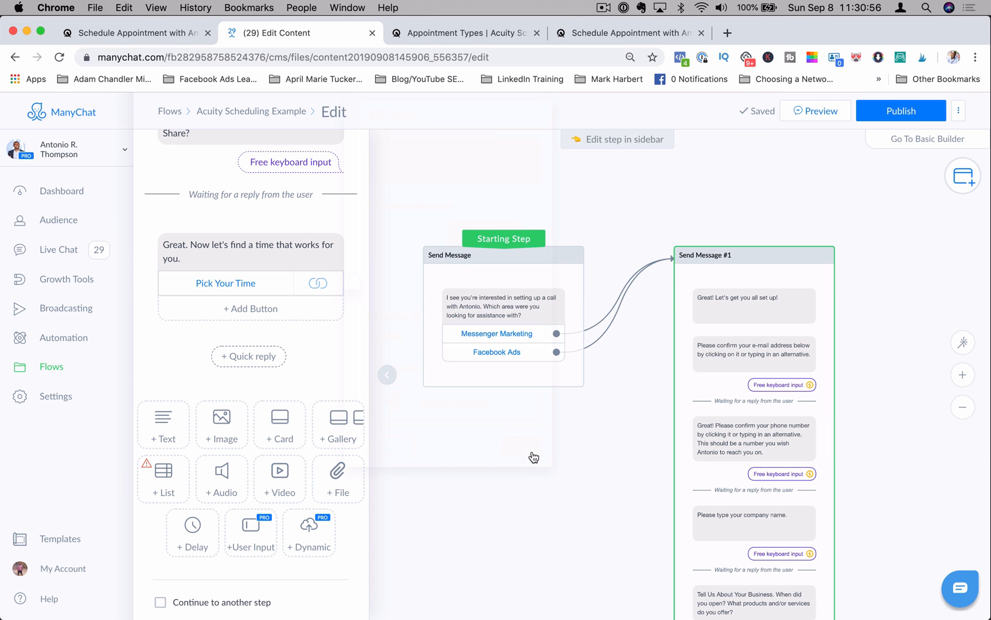
Step: Publish the flow and start a Messenger preview of it by choosing Messenger Marketing
{"action": "left_click", "coordinate": [916, 110]}
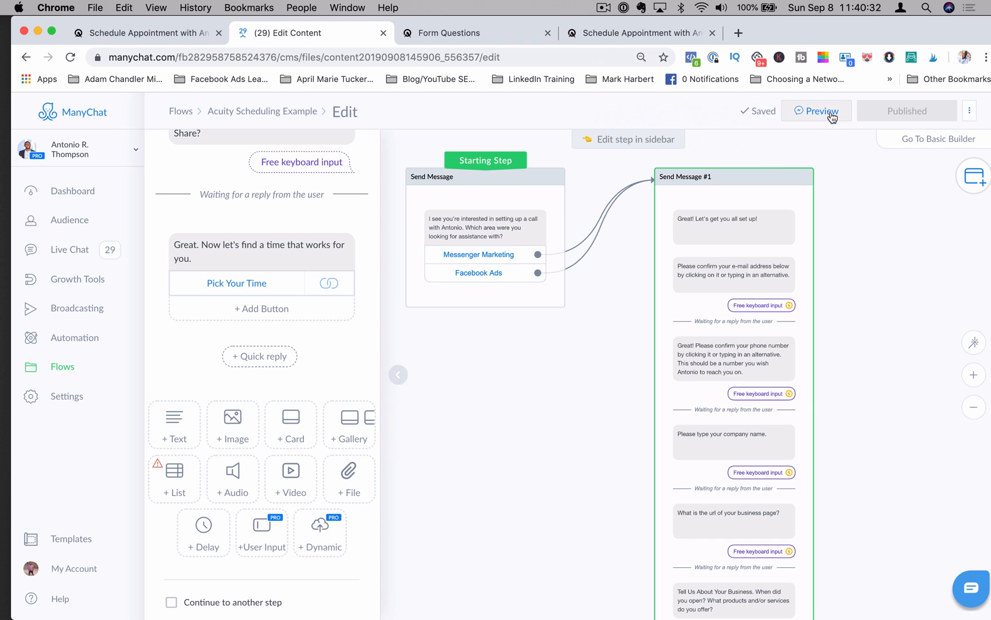
{"action": "left_click", "coordinate": [830, 115]}
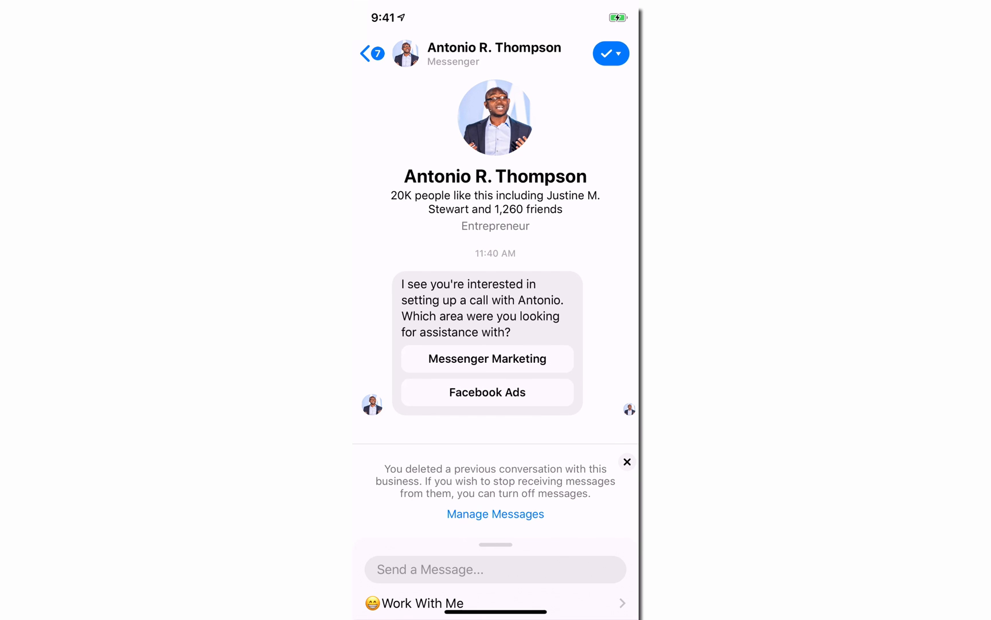
{"action": "left_click", "coordinate": [487, 358]}
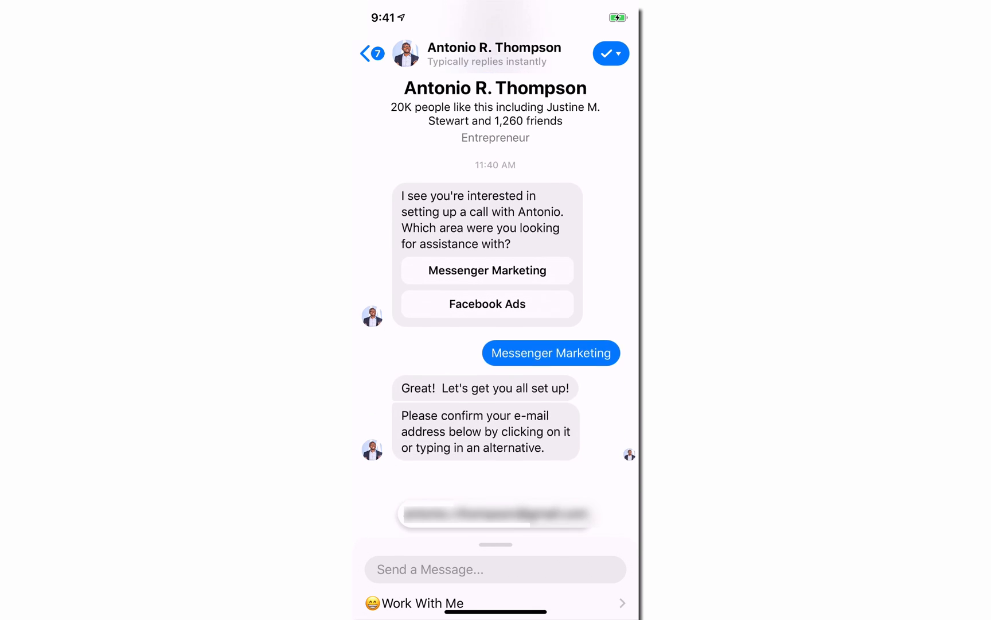
Step: In the Messenger preview, confirm the suggested e-mail address and phone number, and answer the company name question with Antonio LLC
{"action": "left_click", "coordinate": [496, 514]}
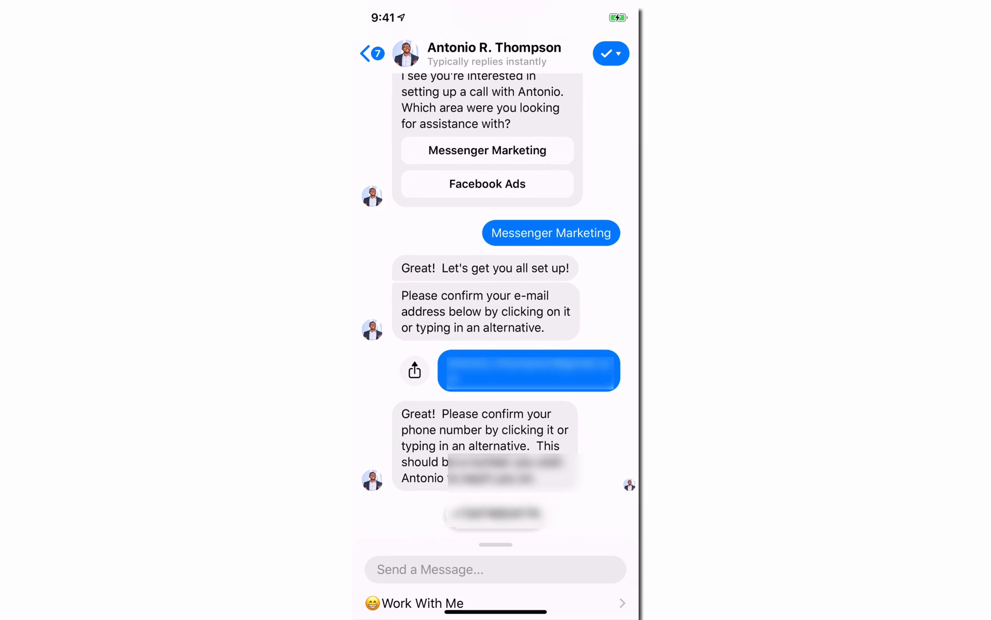
{"action": "left_click", "coordinate": [495, 514]}
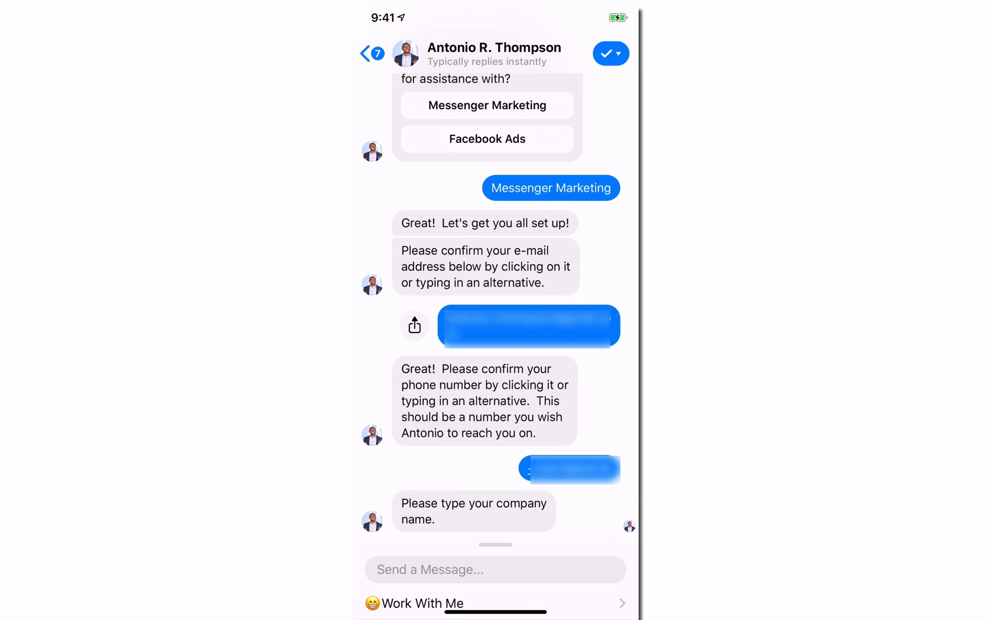
{"action": "left_click", "coordinate": [496, 569]}
{"action": "type", "text": "Ant"}
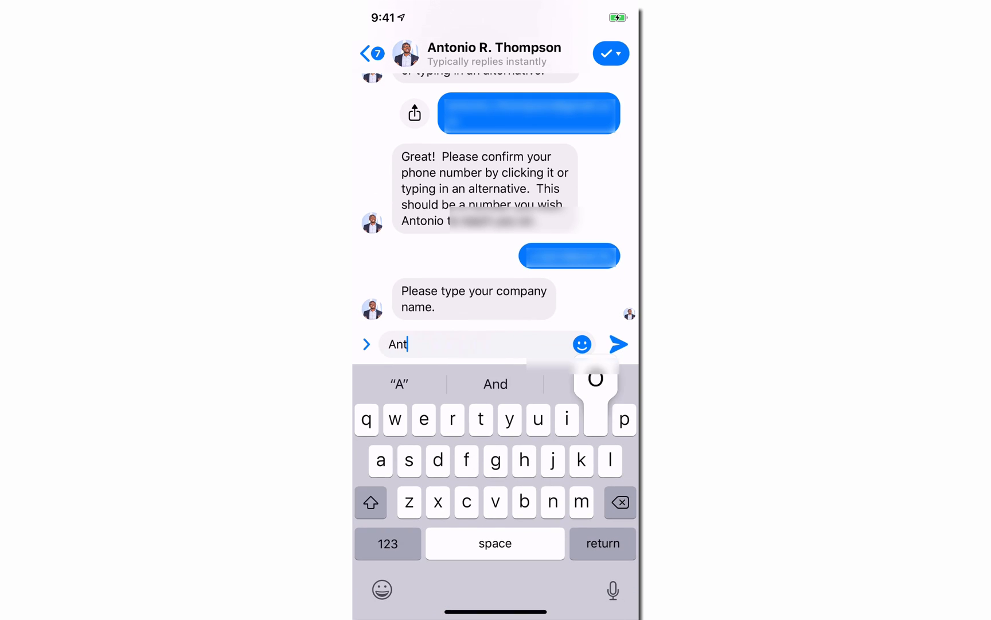
{"action": "type", "text": "onio LLC"}
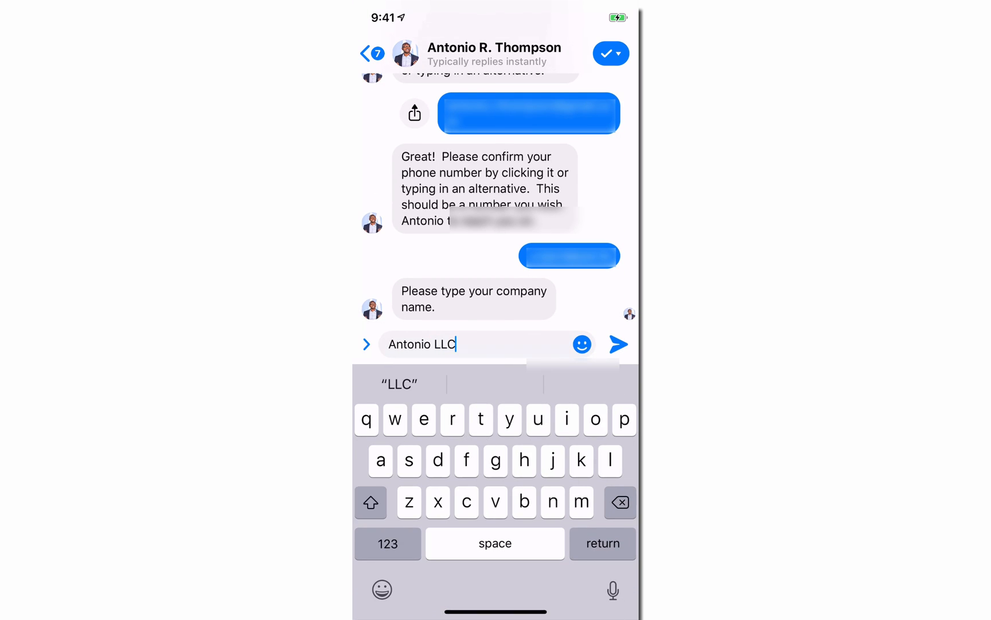
{"action": "left_click", "coordinate": [619, 343]}
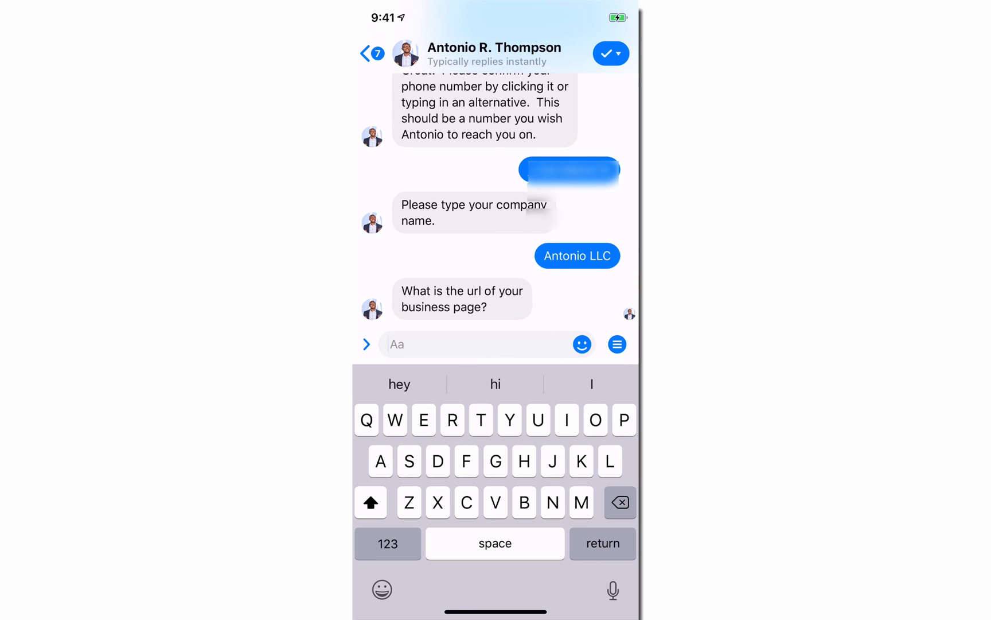
Step: Answer the business page URL question with the client's Facebook page address and send it
{"action": "type", "text": "Fae"}
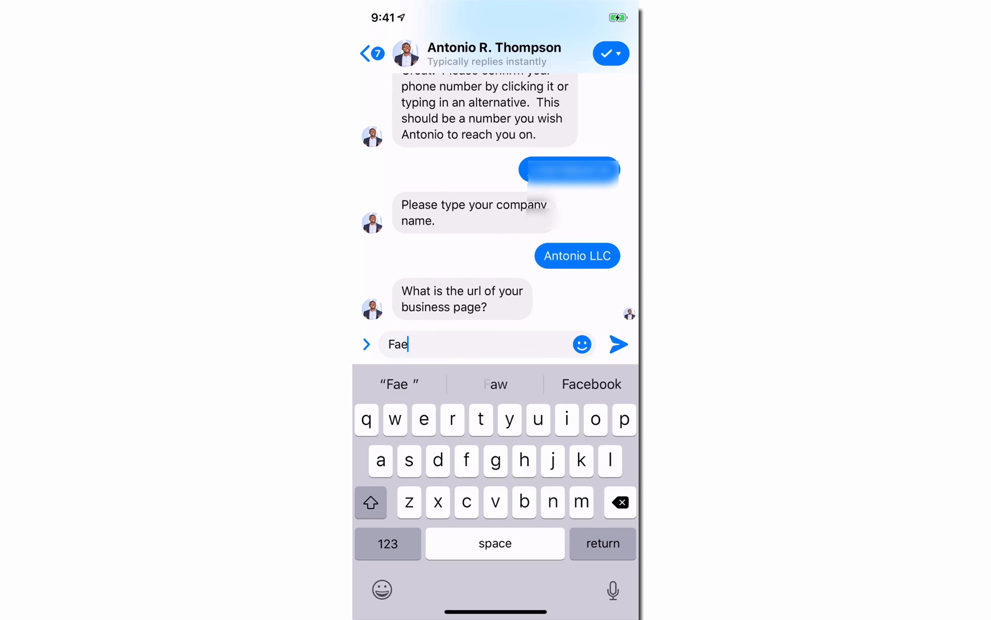
{"action": "key", "text": "BackSpace"}
{"action": "type", "text": "cdboo"}
{"action": "key", "text": "BackSpace"}
{"action": "key", "text": "BackSpace"}
{"action": "key", "text": "BackSpace"}
{"action": "key", "text": "BackSpace"}
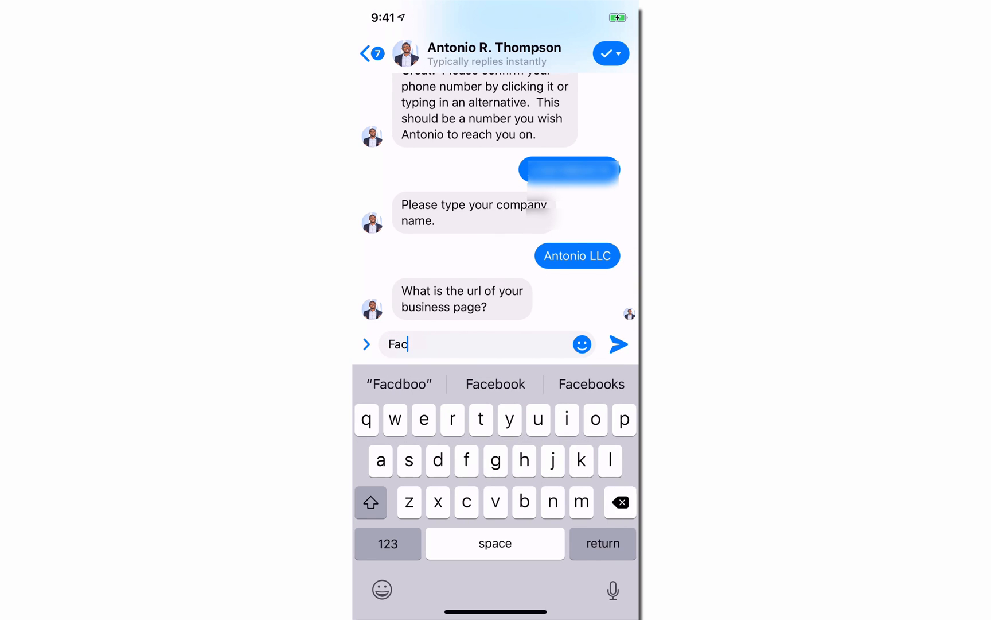
{"action": "type", "text": "ebook.c"}
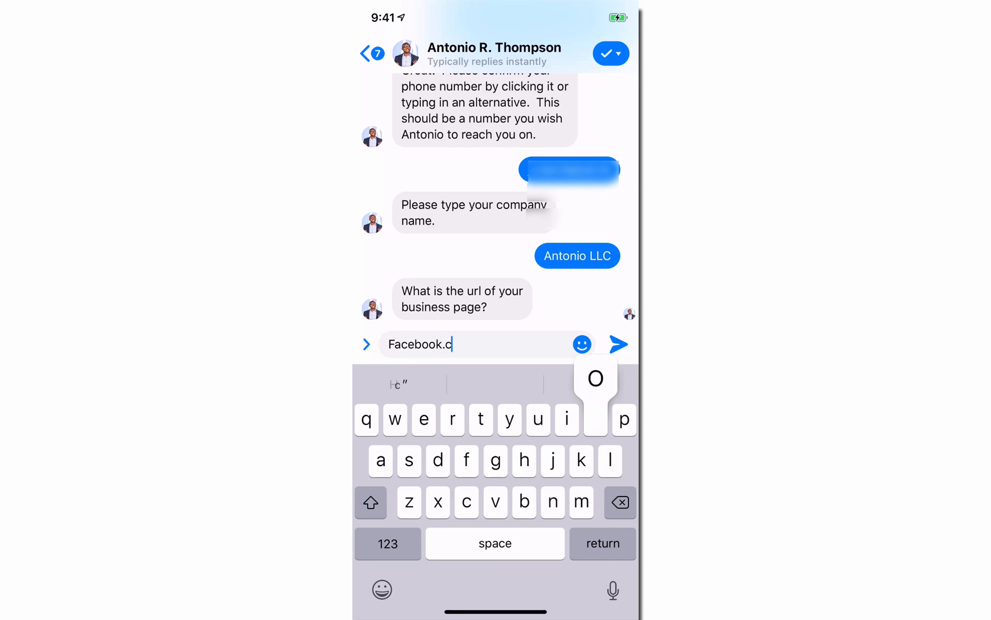
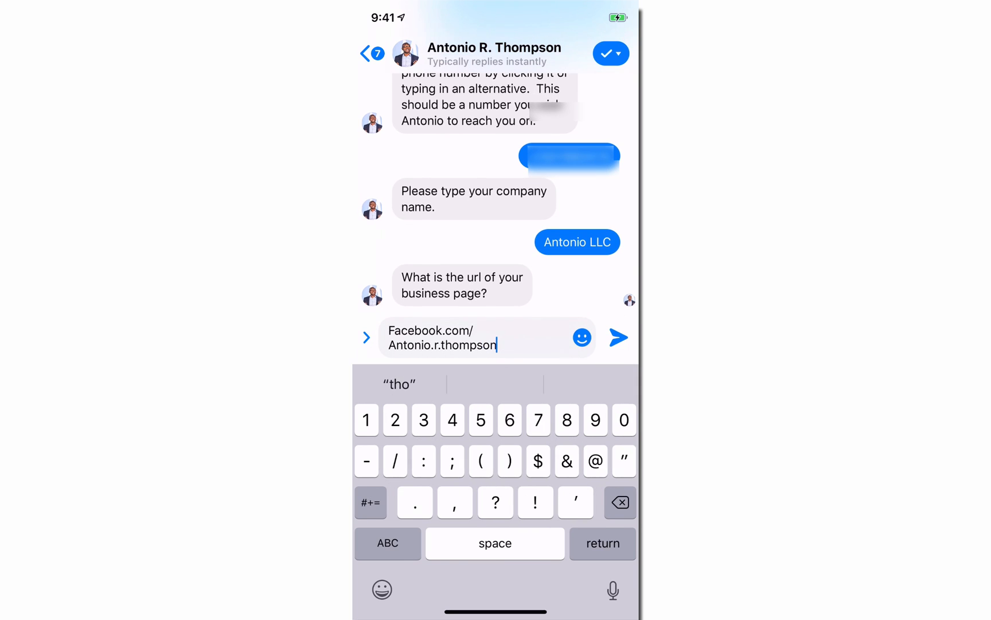
{"action": "left_click", "coordinate": [619, 337]}
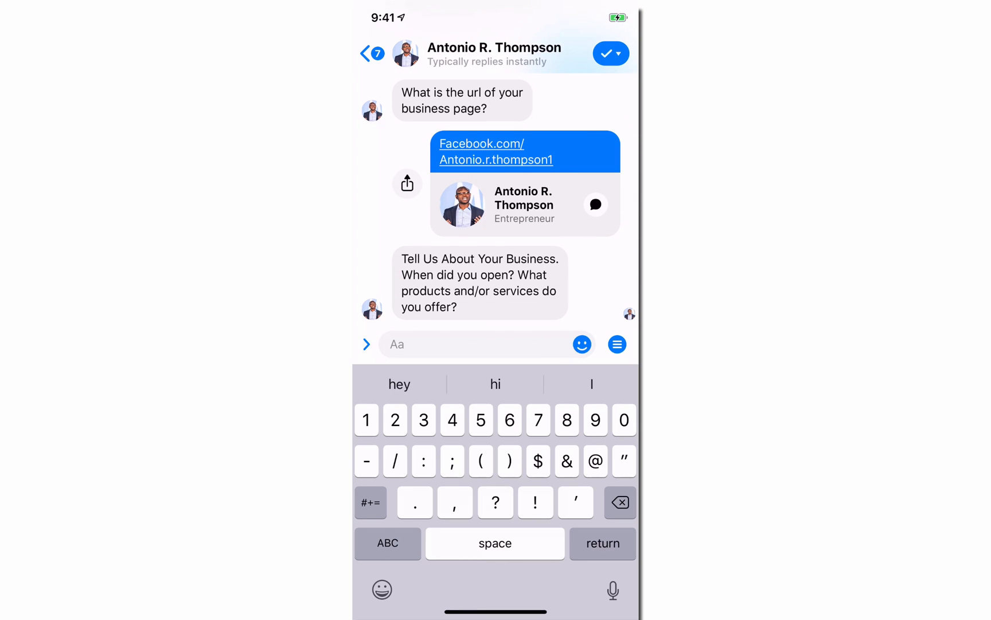
Step: Answer the business description question with Marketing services and the products of interest question with Chatbot building
{"action": "type", "text": "Marketing "}
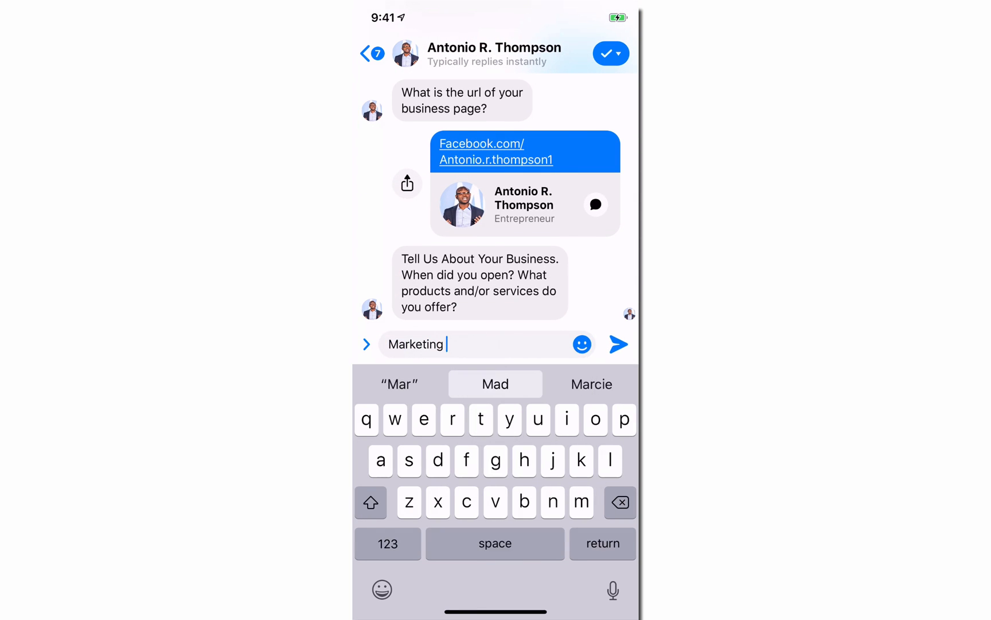
{"action": "type", "text": "services"}
{"action": "left_click", "coordinate": [618, 345]}
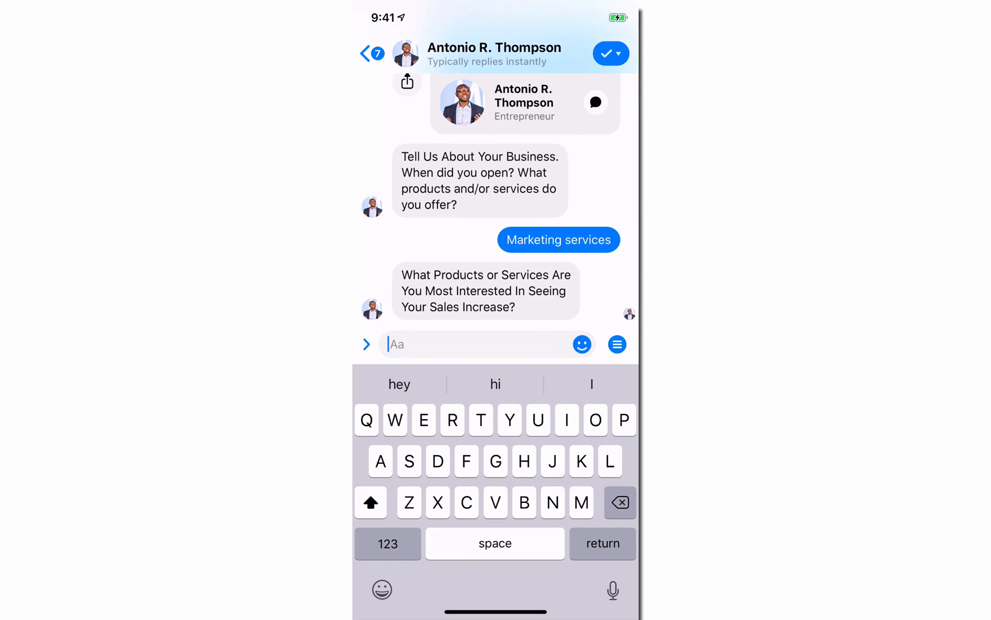
{"action": "left_click", "coordinate": [388, 542]}
{"action": "left_click", "coordinate": [388, 543]}
{"action": "type", "text": "Messenger"}
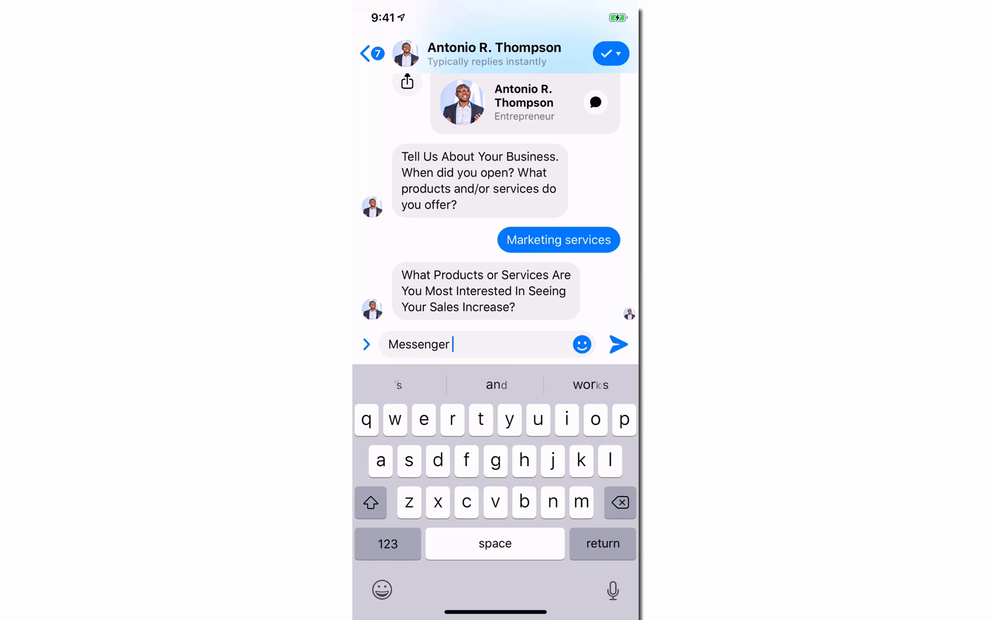
{"action": "key", "text": "BackSpace"}
{"action": "key", "text": "BackSpace"}
{"action": "key", "text": "BackSpace"}
{"action": "key", "text": "BackSpace"}
{"action": "key", "text": "BackSpace"}
{"action": "key", "text": "BackSpace"}
{"action": "key", "text": "BackSpace"}
{"action": "key", "text": "BackSpace"}
{"action": "key", "text": "BackSpace"}
{"action": "key", "text": "BackSpace"}
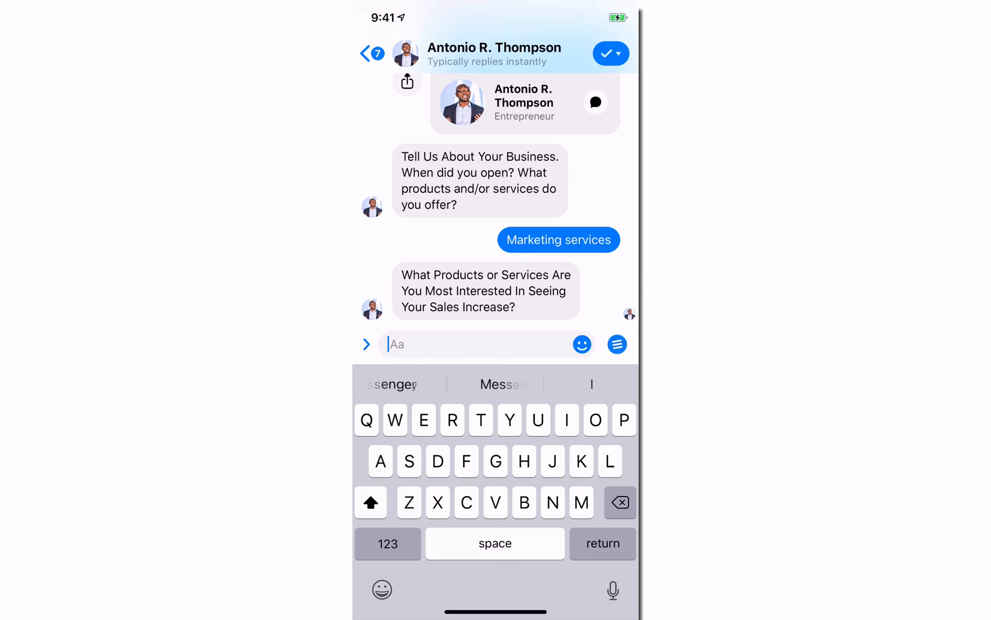
{"action": "type", "text": "Chat or"}
{"action": "key", "text": "BackSpace"}
{"action": "key", "text": "BackSpace"}
{"action": "key", "text": "BackSpace"}
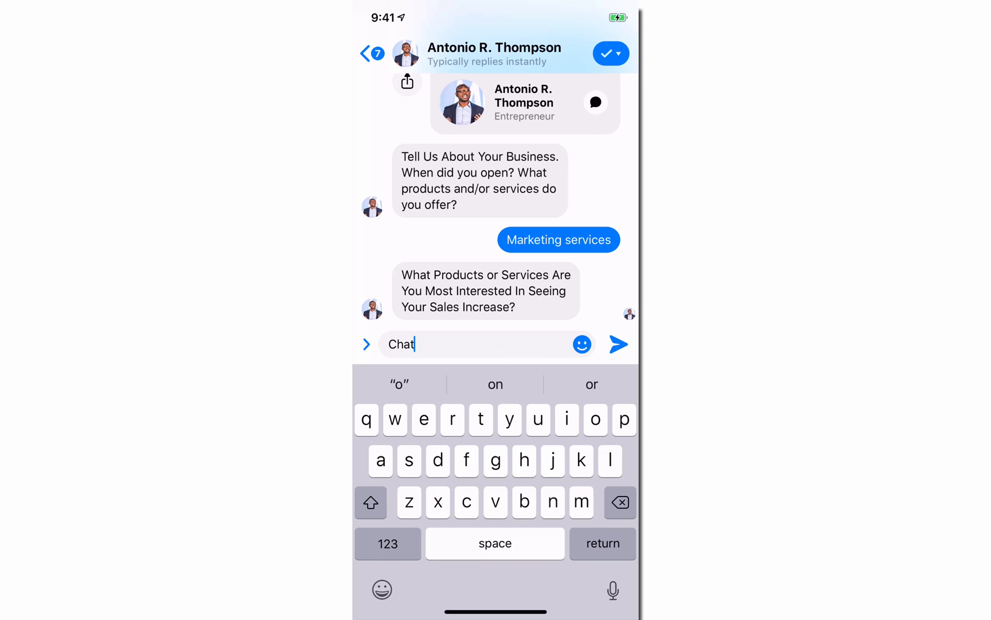
{"action": "type", "text": "bot buildi"}
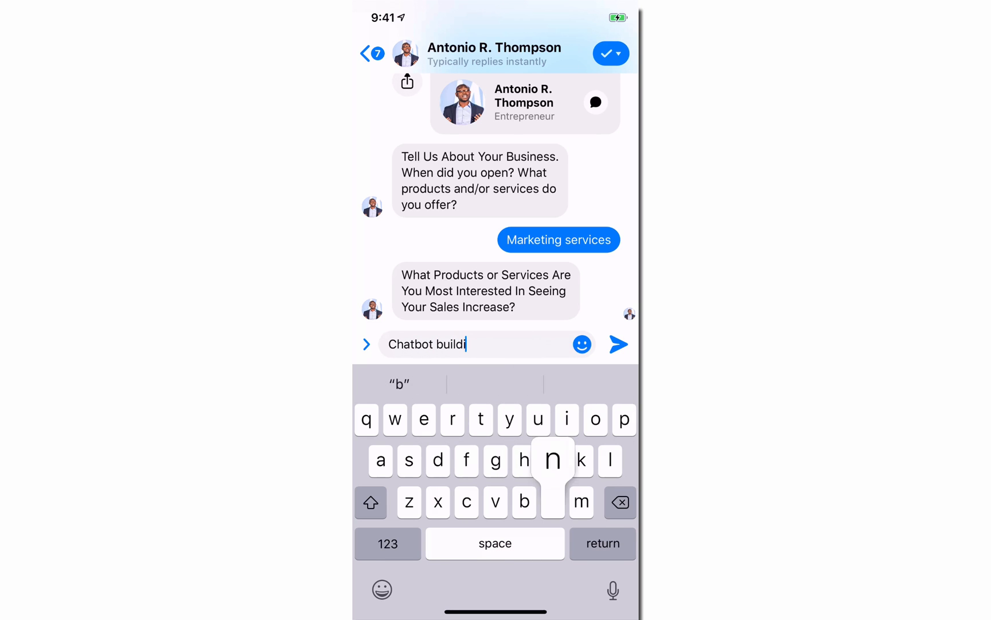
{"action": "type", "text": "ng"}
{"action": "left_click", "coordinate": [619, 344]}
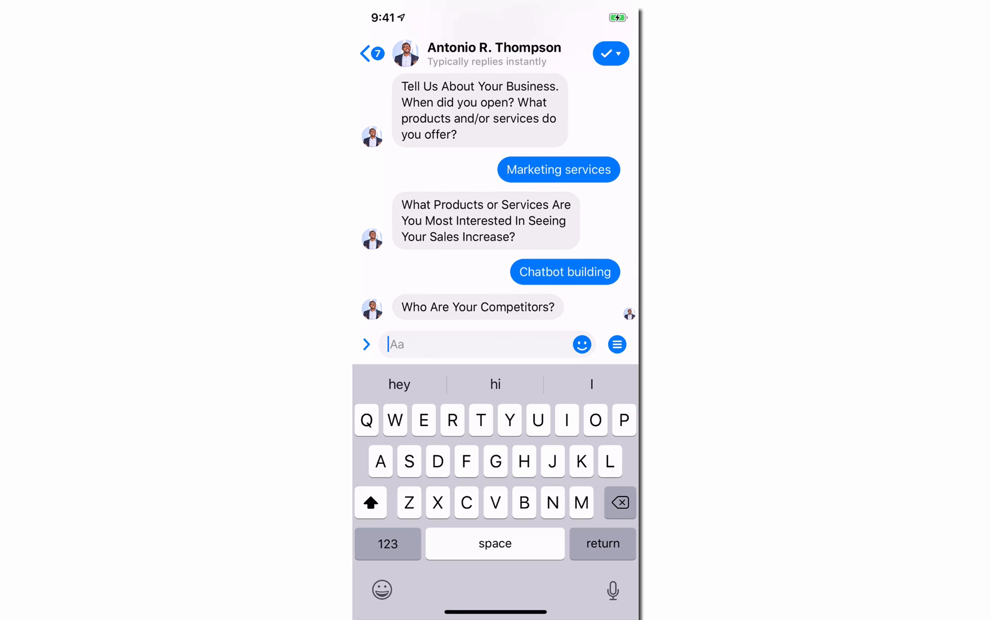
Step: Answer the competitors question with Messenger funnels and the additional questions prompt with Nope
{"action": "type", "text": "Messenger "}
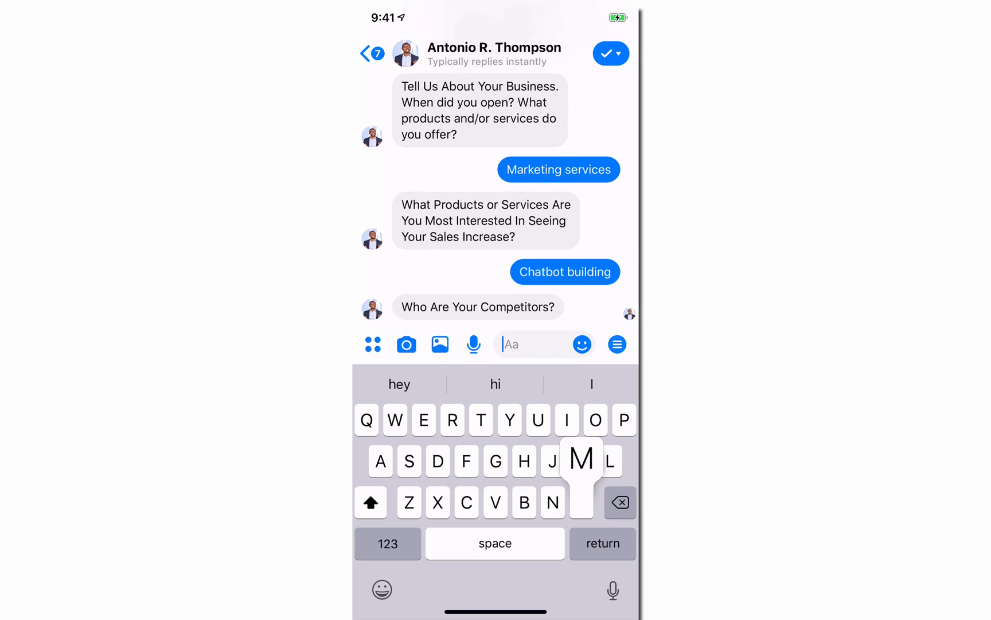
{"action": "type", "text": "funnels"}
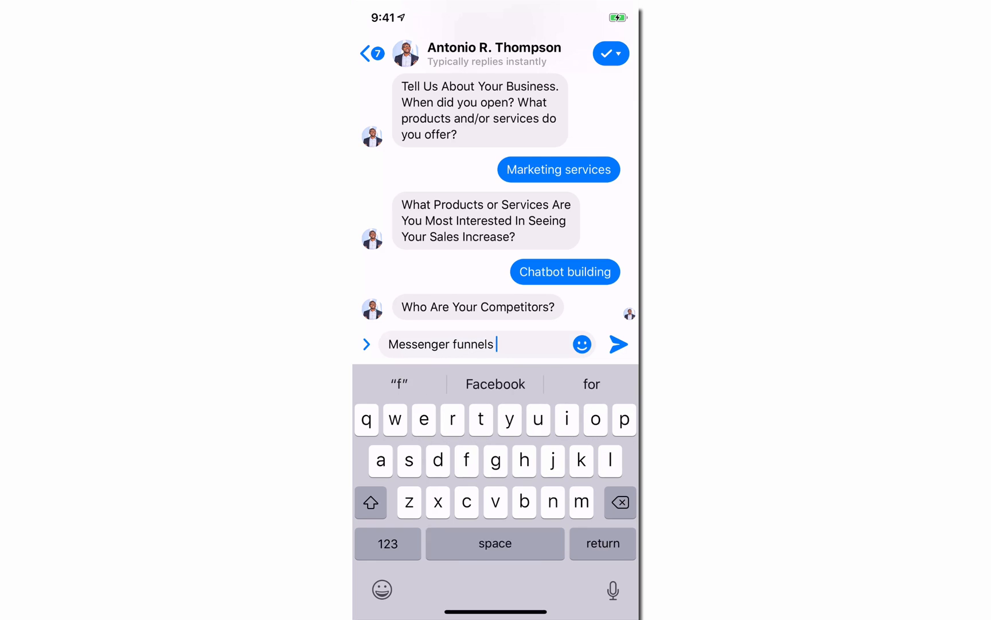
{"action": "left_click", "coordinate": [619, 344]}
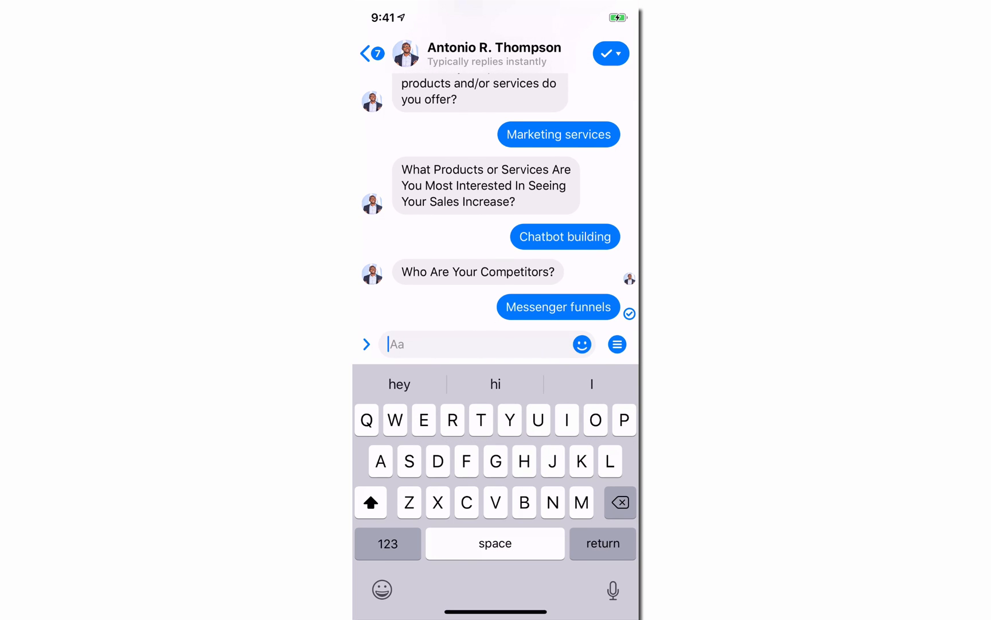
{"action": "type", "text": "Nope"}
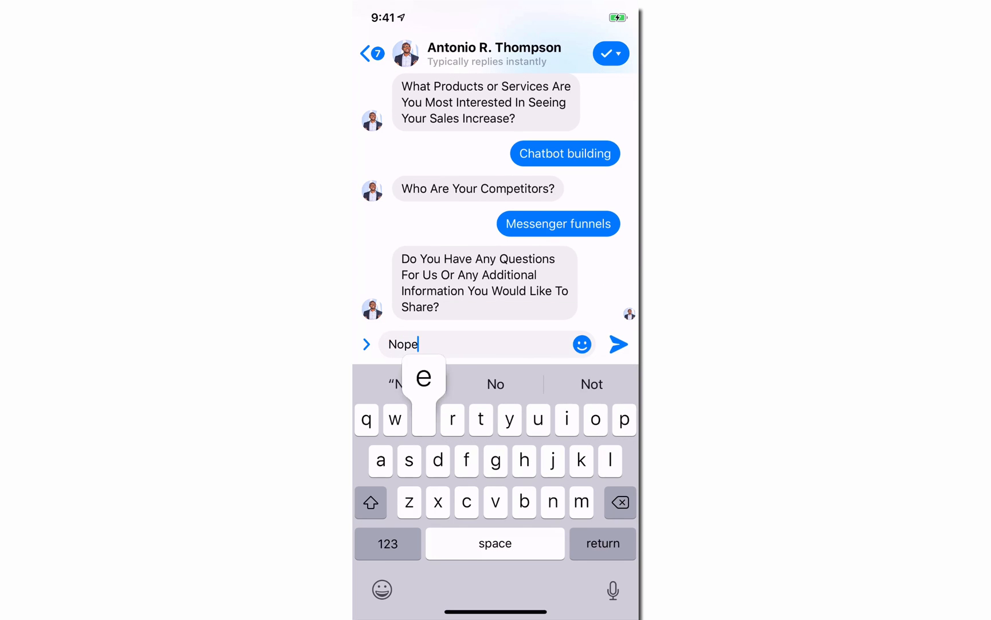
{"action": "left_click", "coordinate": [618, 344]}
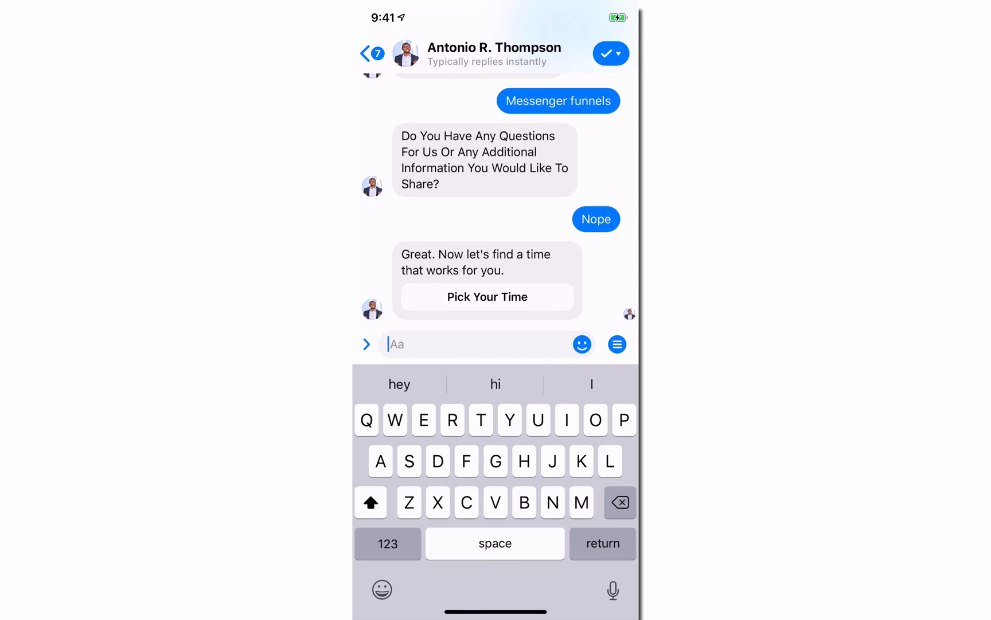
Step: Open the Pick Your Time booking link, set the time zone, and choose September 18 at 2:15pm
{"action": "left_click", "coordinate": [487, 297]}
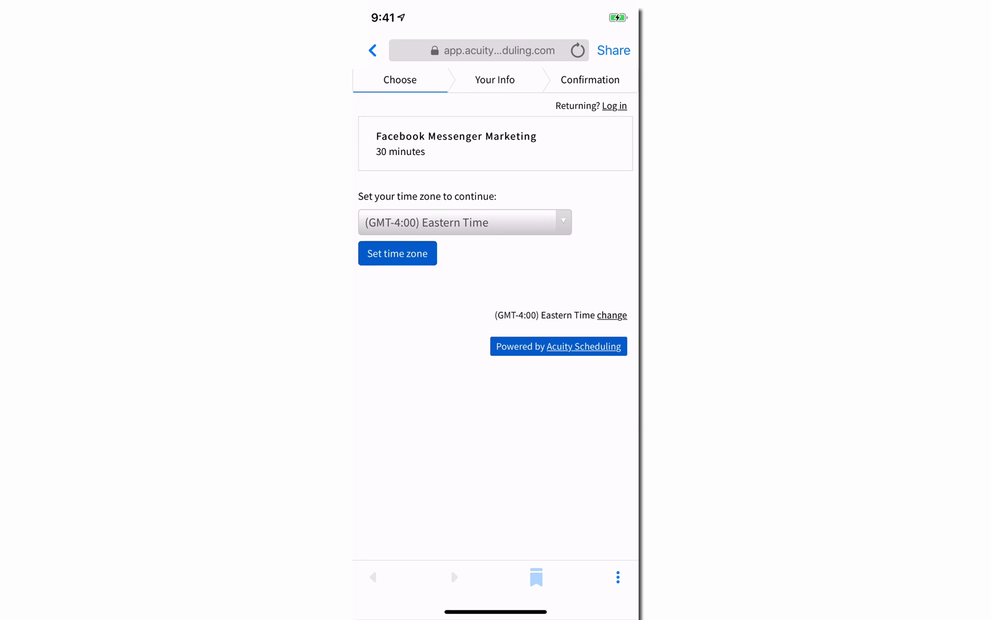
{"action": "left_click", "coordinate": [398, 253]}
{"action": "left_click", "coordinate": [468, 305]}
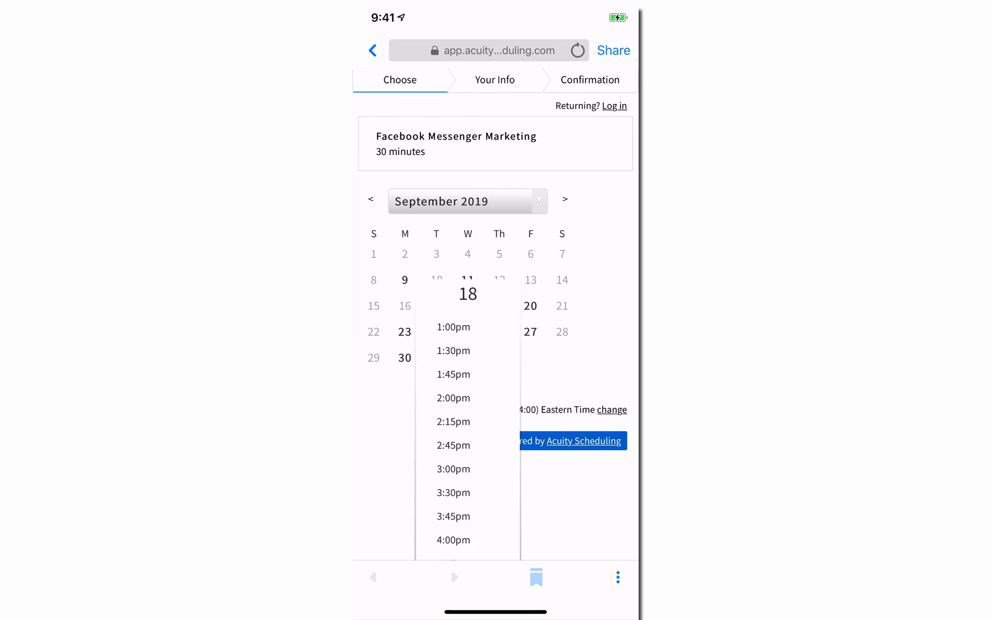
{"action": "scroll", "coordinate": [496, 345], "scroll_direction": "down", "scroll_amount": 2}
{"action": "left_click", "coordinate": [467, 357]}
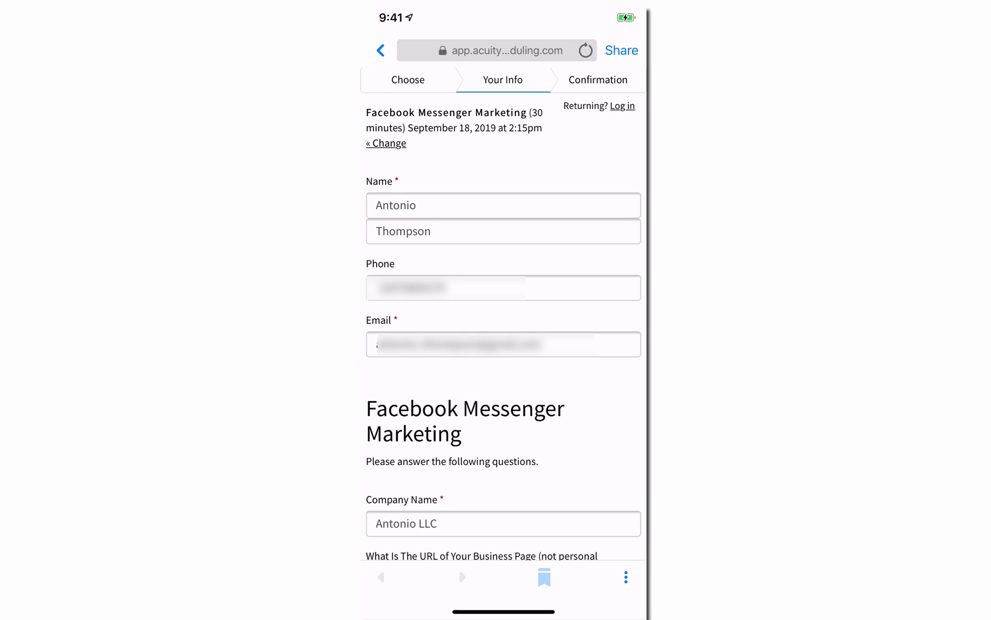
Step: Review the prefilled answers on the Acuity booking form down to the Complete Appointment button
{"action": "scroll", "coordinate": [503, 345], "scroll_direction": "down", "scroll_amount": 5}
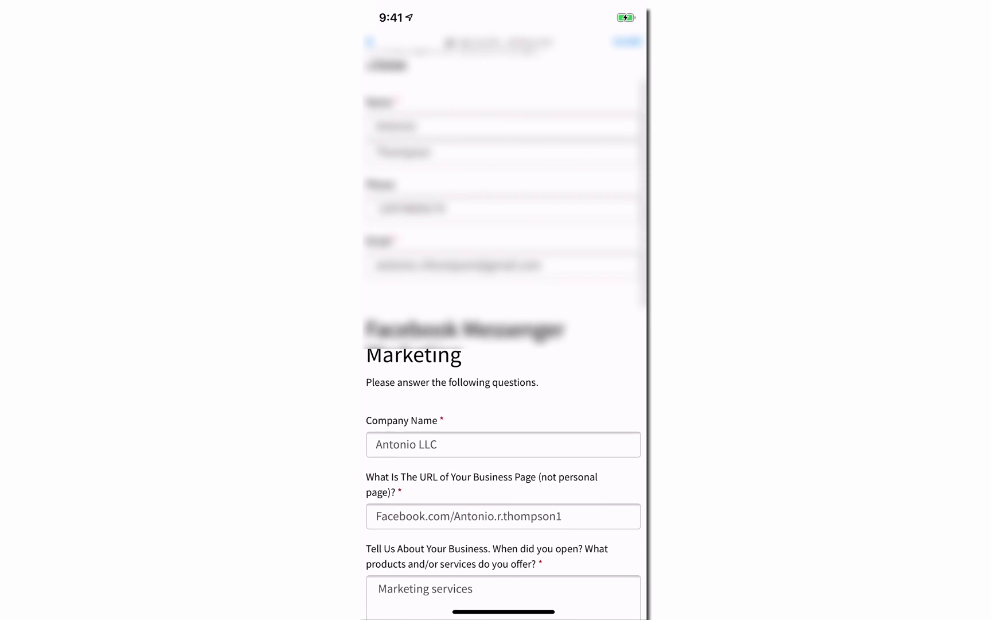
{"action": "scroll", "coordinate": [504, 344], "scroll_direction": "down", "scroll_amount": 5}
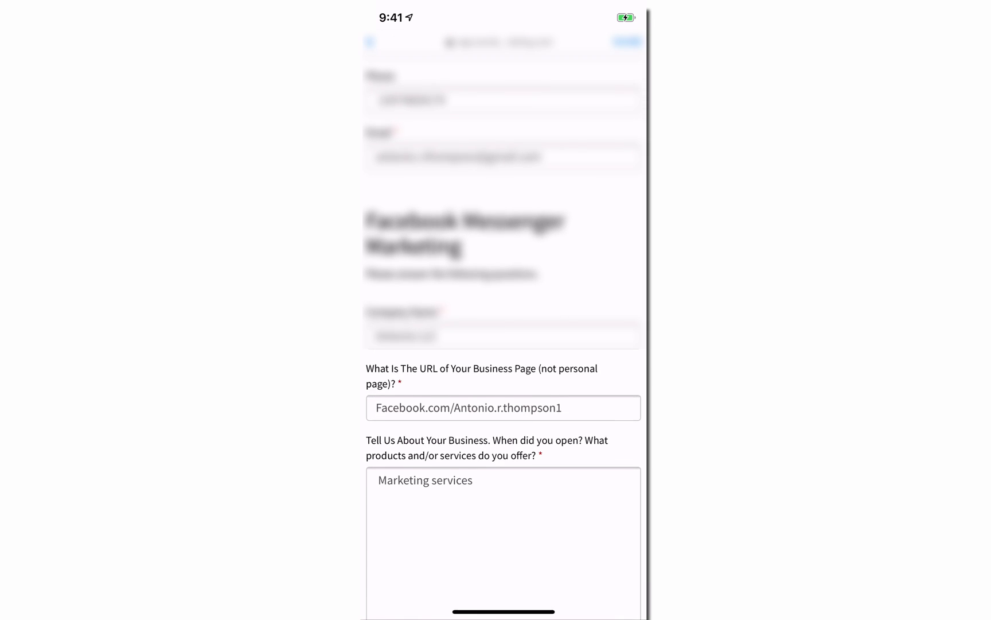
{"action": "scroll", "coordinate": [504, 344], "scroll_direction": "down", "scroll_amount": 5}
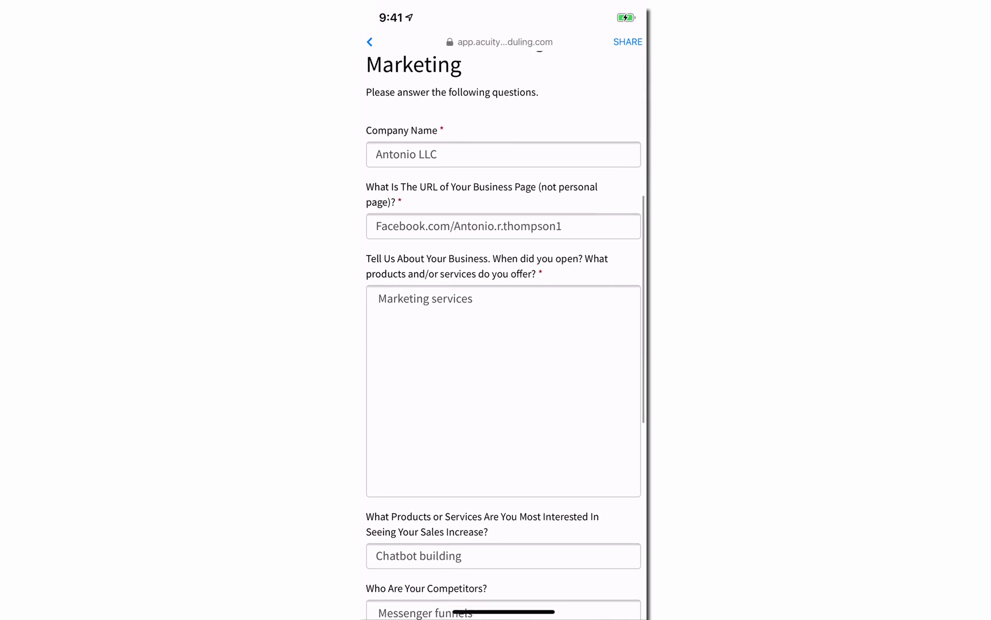
{"action": "scroll", "coordinate": [504, 344], "scroll_direction": "down", "scroll_amount": 5}
{"action": "scroll", "coordinate": [504, 344], "scroll_direction": "down", "scroll_amount": 10}
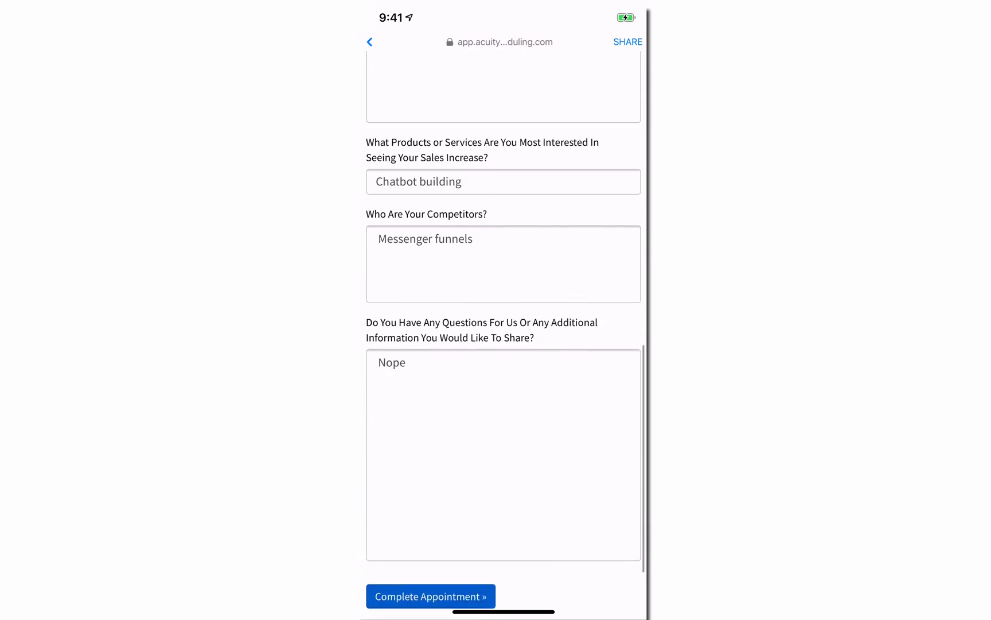